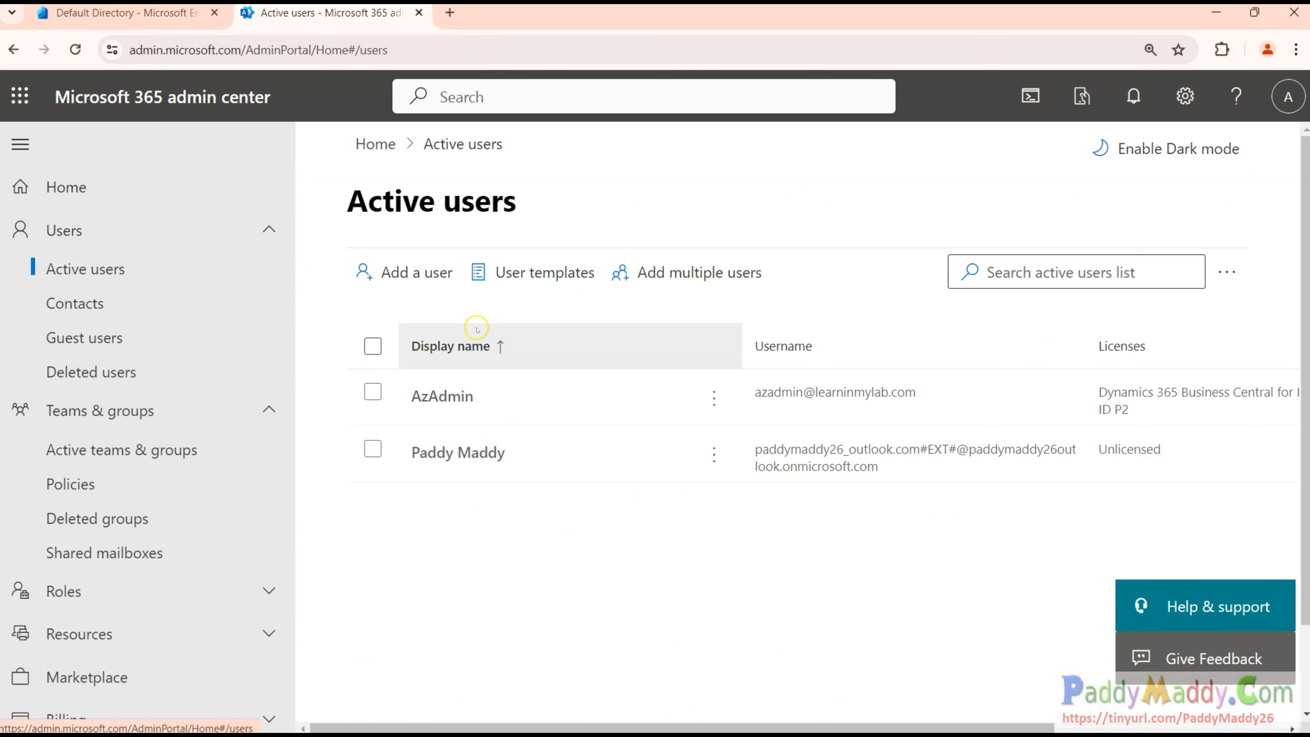
Switch over to the Microsoft Entra admin center.
click(66, 10)
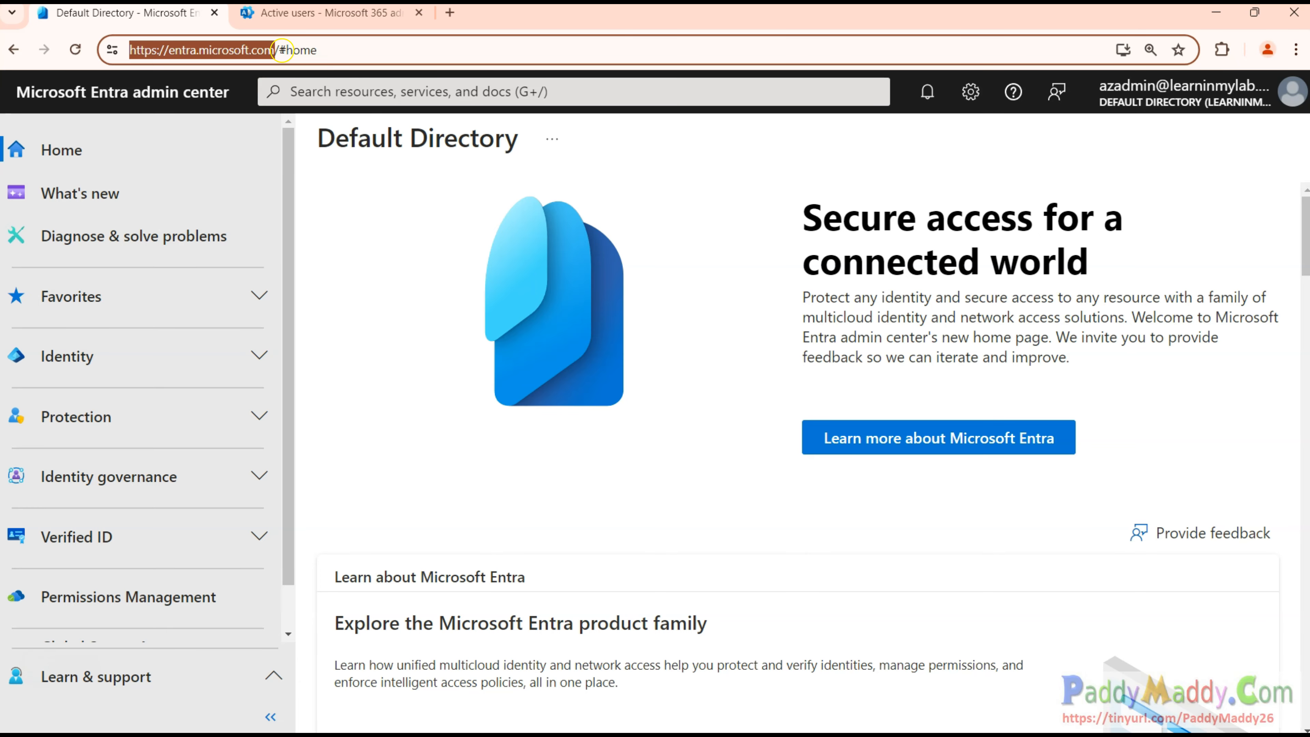
Open All users under Identity and start creating a new internal user.
click(170, 359)
scroll(87, 343, down, 2)
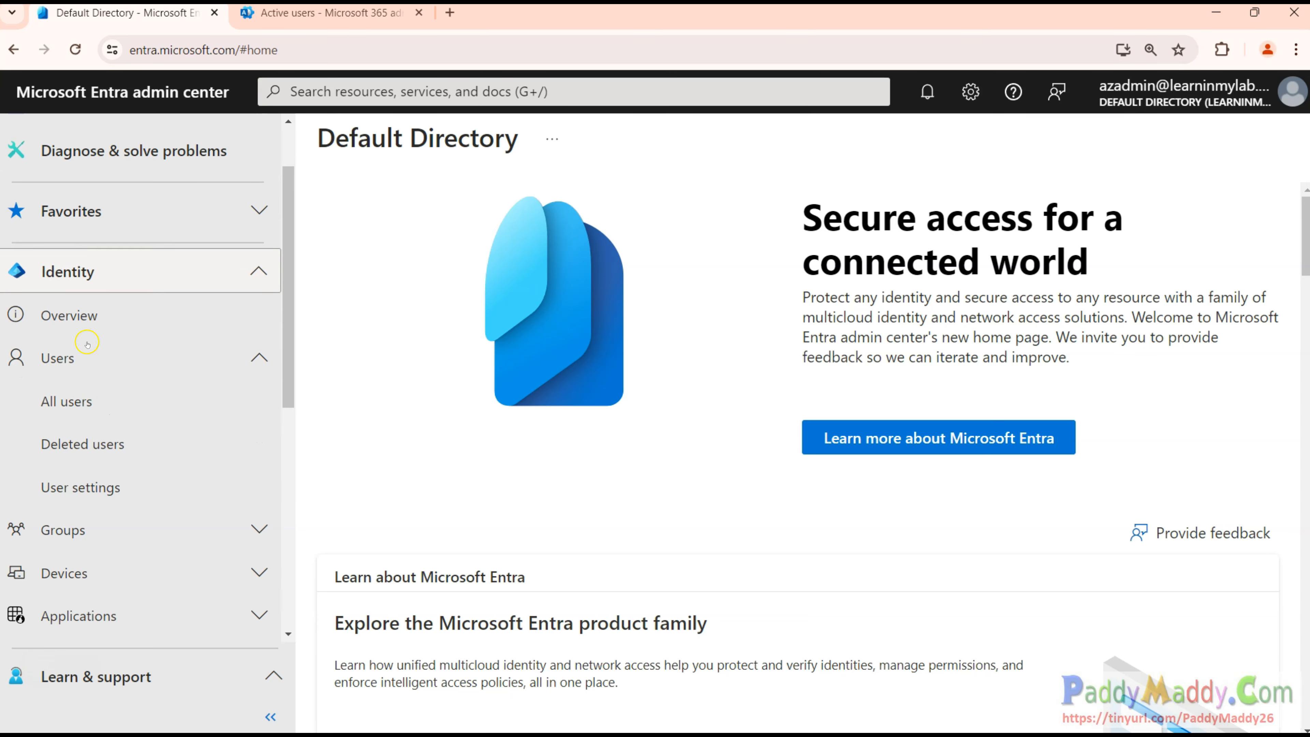
click(73, 402)
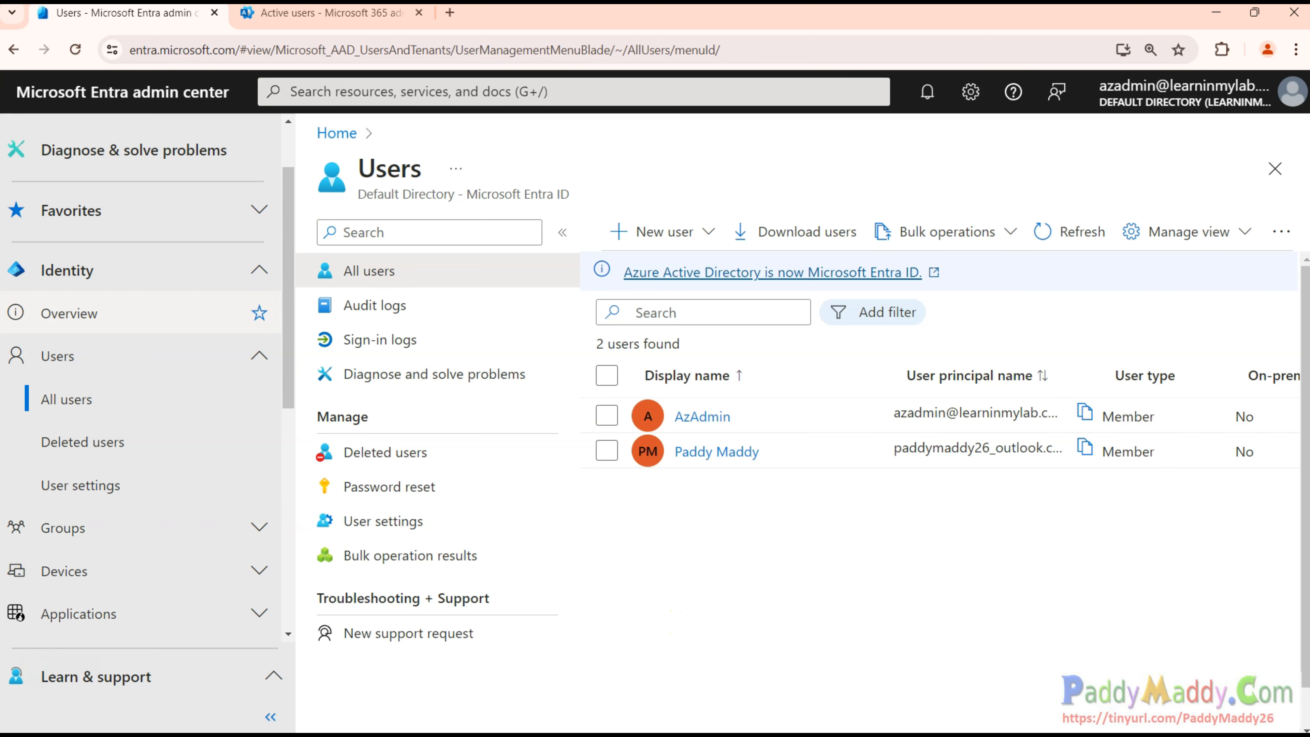
click(702, 234)
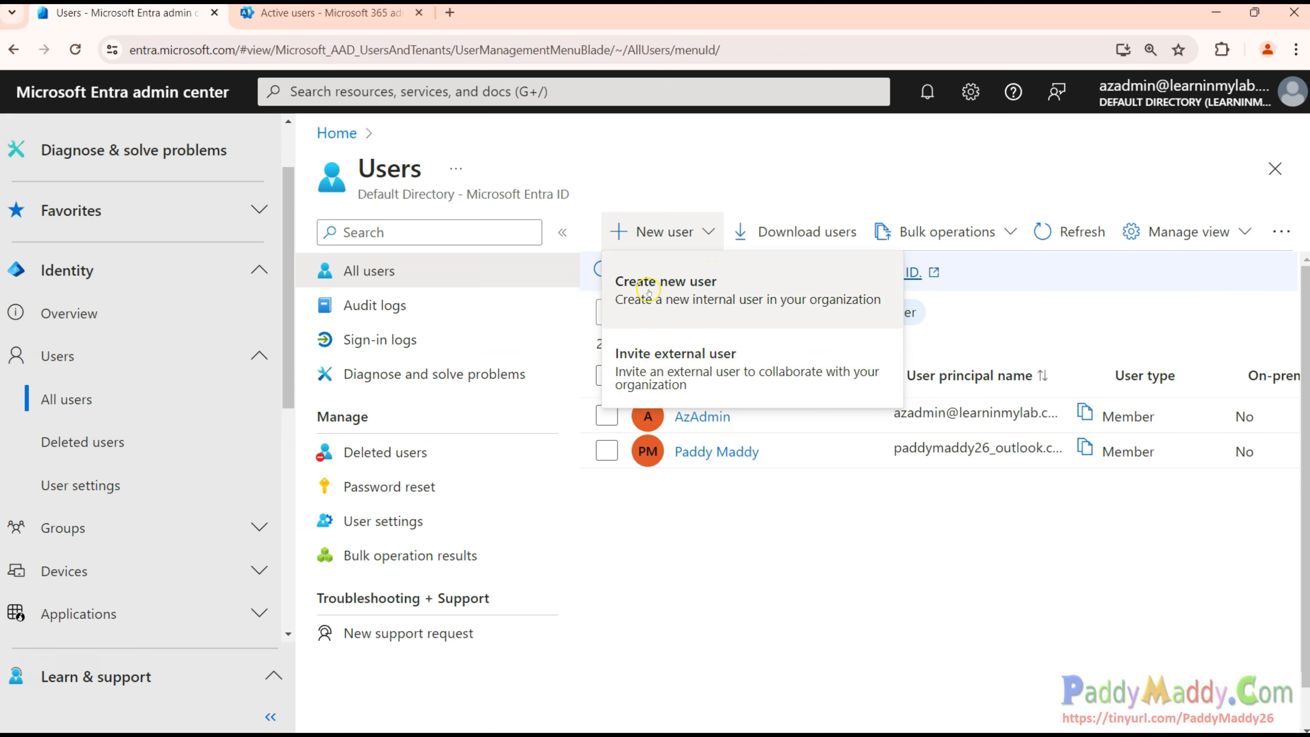
click(770, 302)
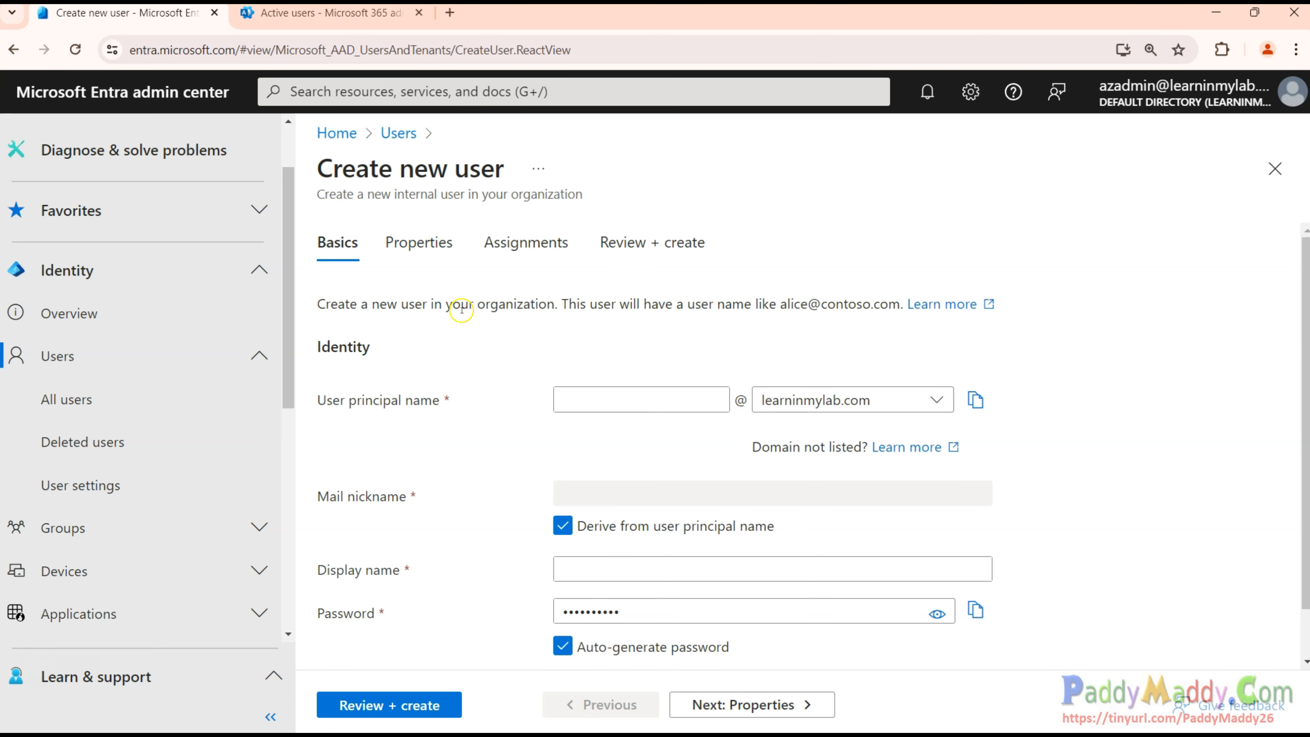
Preview the Properties, Assignments and Review + create steps, then return to Basics.
scroll(461, 310, down, 1)
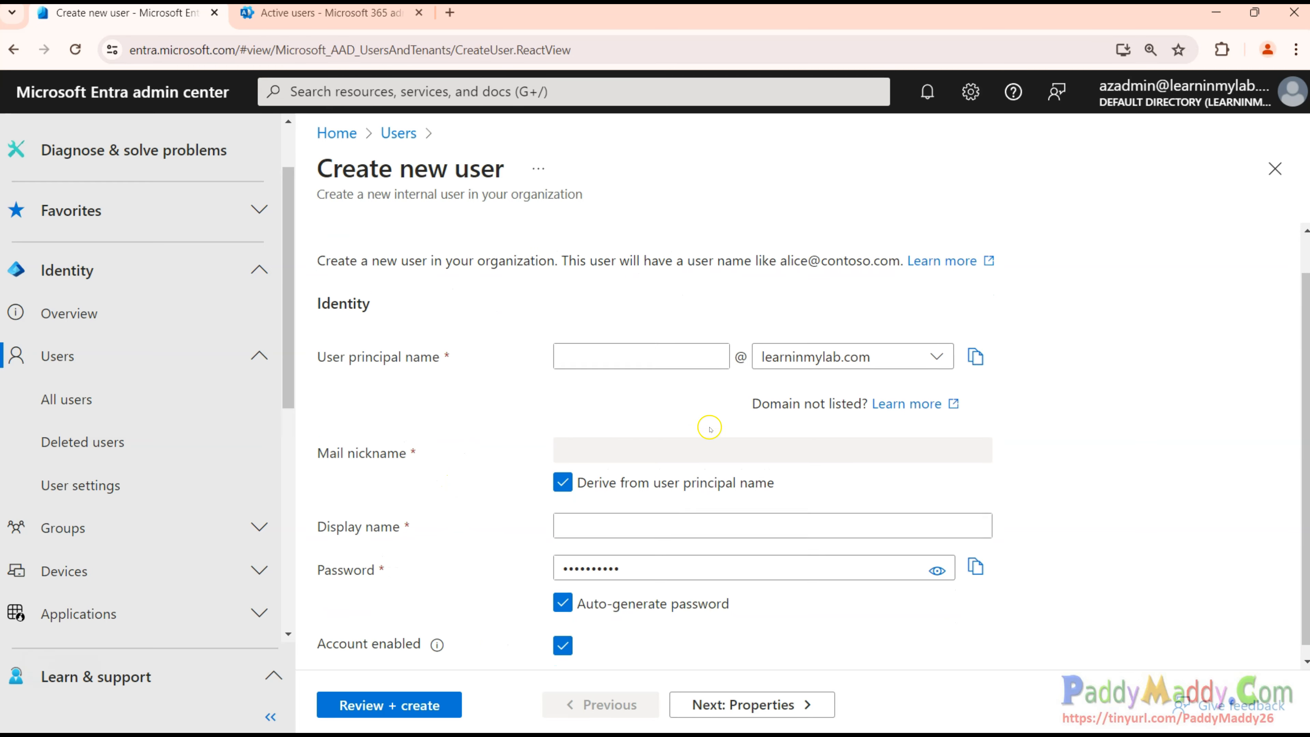
scroll(709, 428, up, 1)
click(431, 242)
click(536, 242)
click(646, 242)
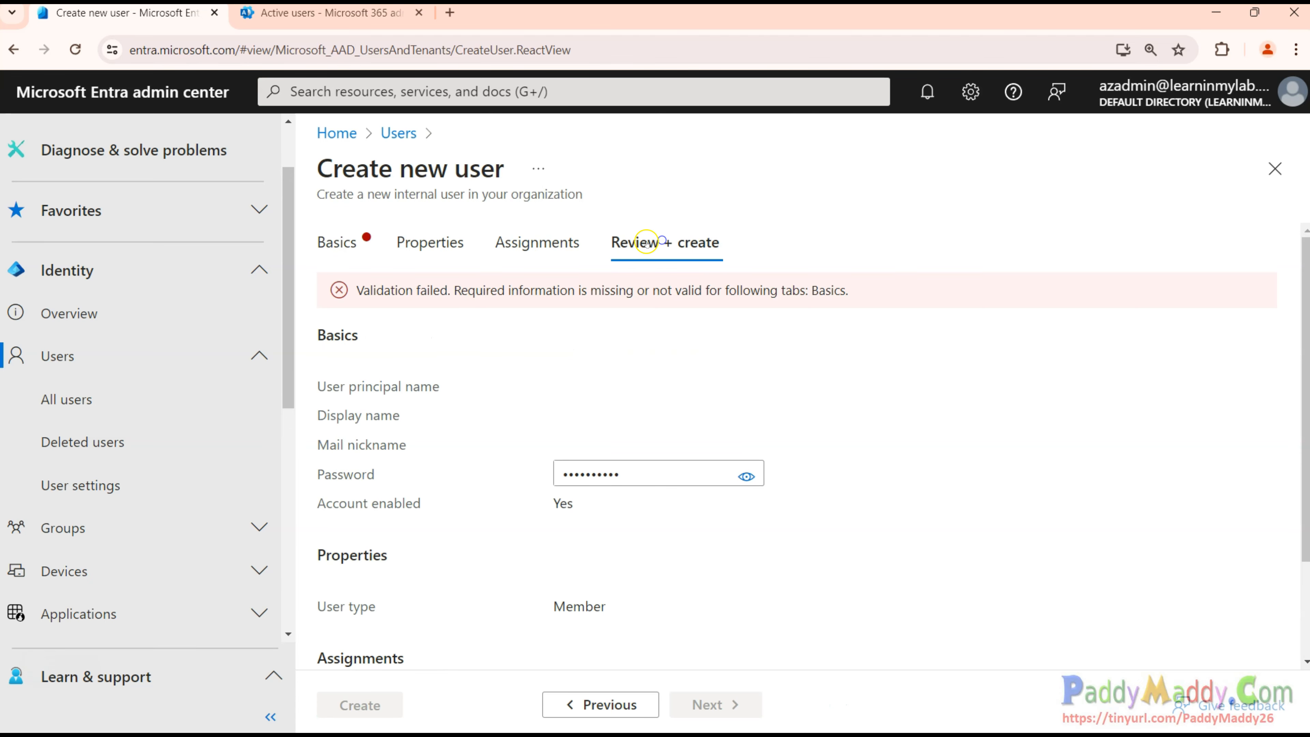
click(330, 242)
Enter the person's first name as user principal name on the learninmylab.com domain.
click(628, 406)
text(Chris)
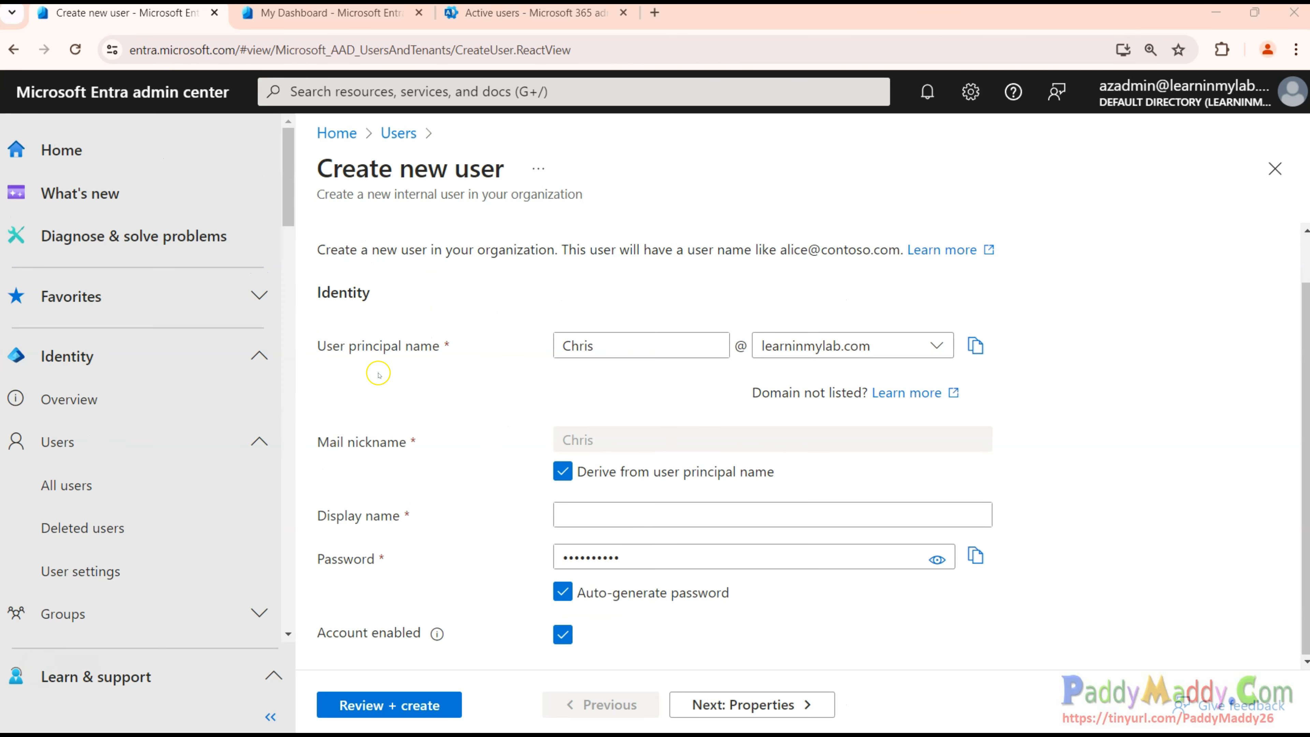
drag(324, 349, 439, 349)
click(443, 366)
drag(592, 346, 518, 355)
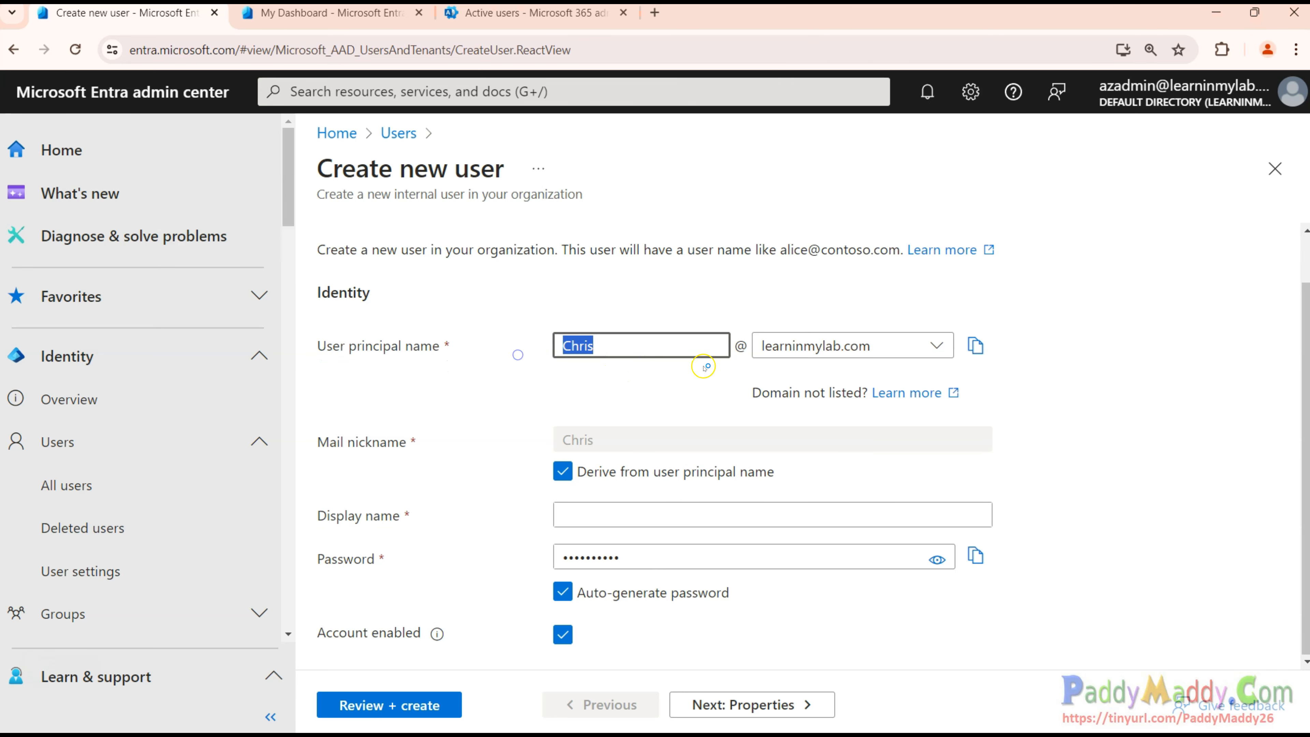
drag(748, 346, 736, 348)
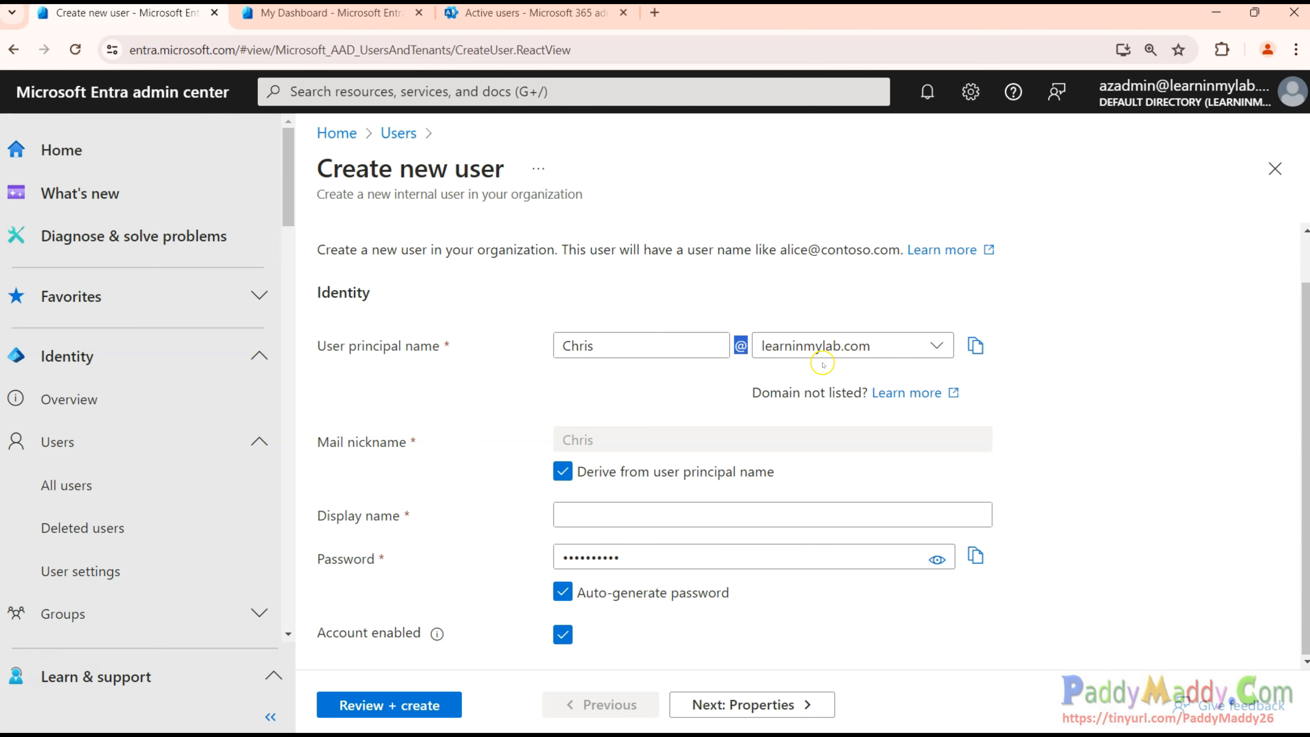
click(937, 347)
click(1120, 468)
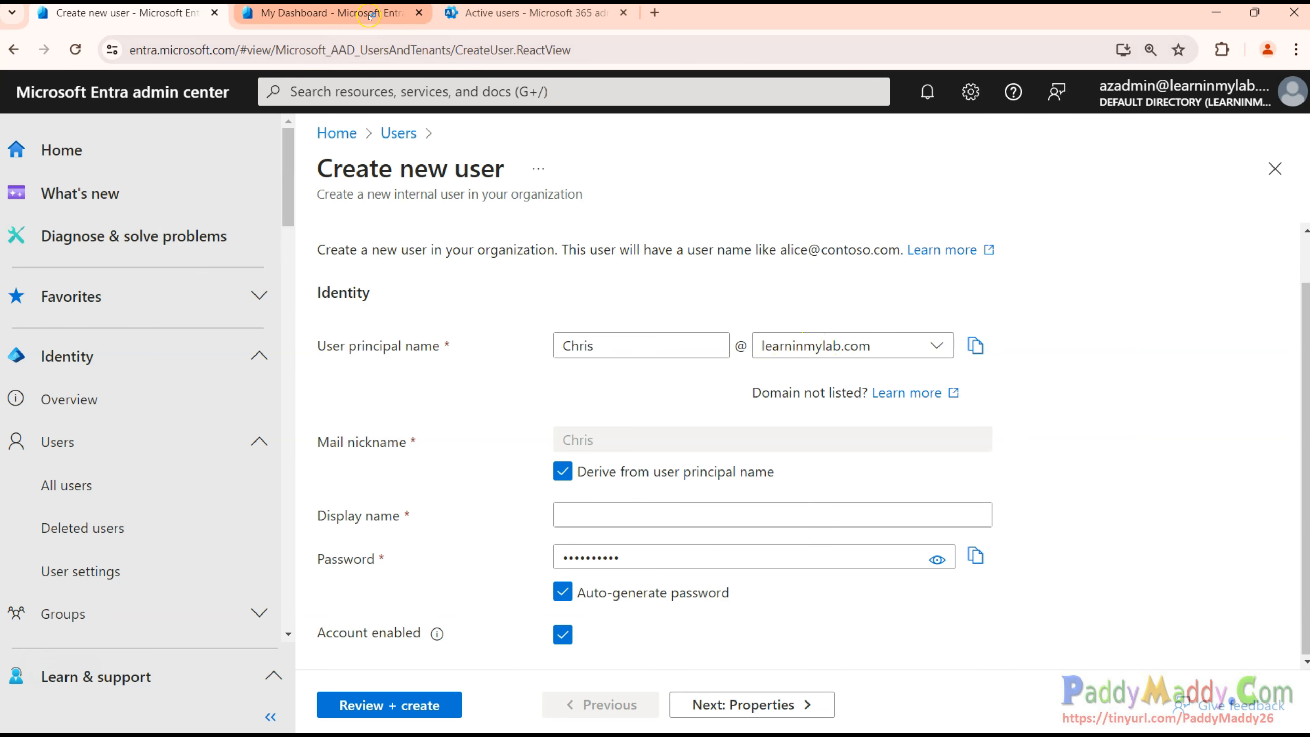
click(330, 12)
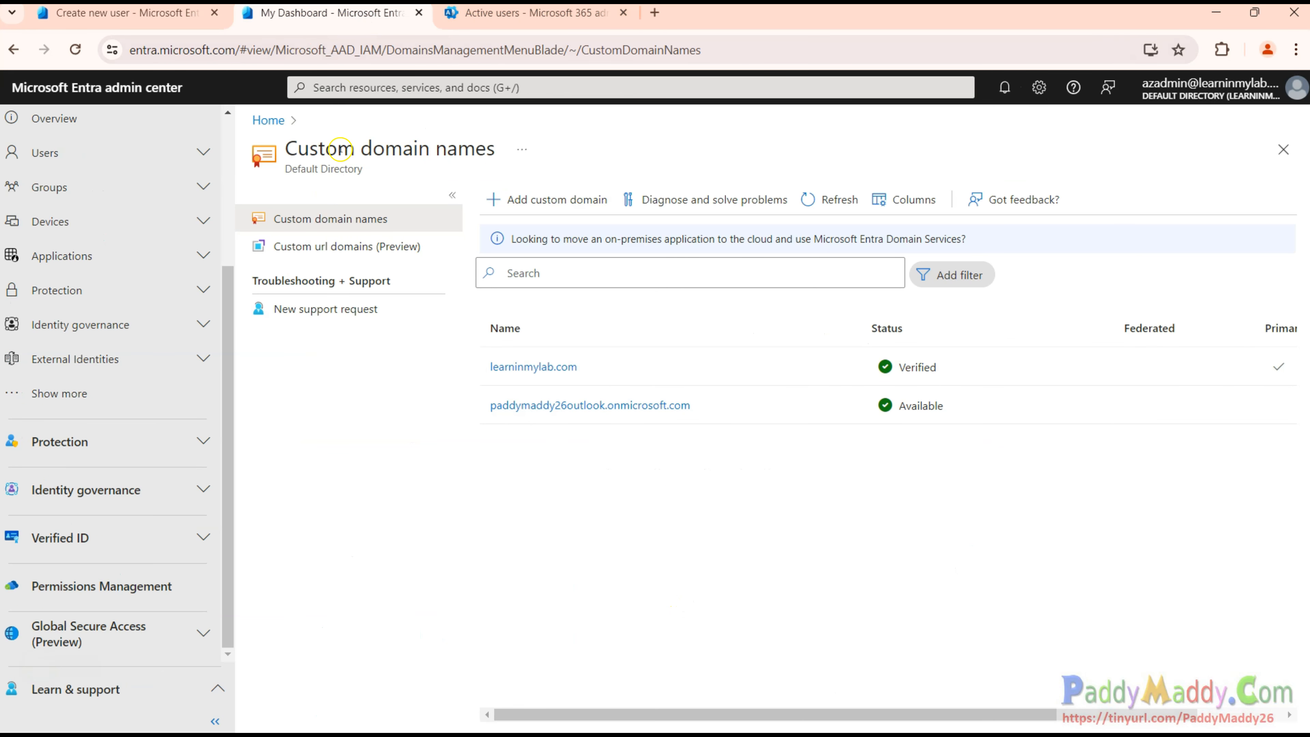
drag(292, 146, 506, 146)
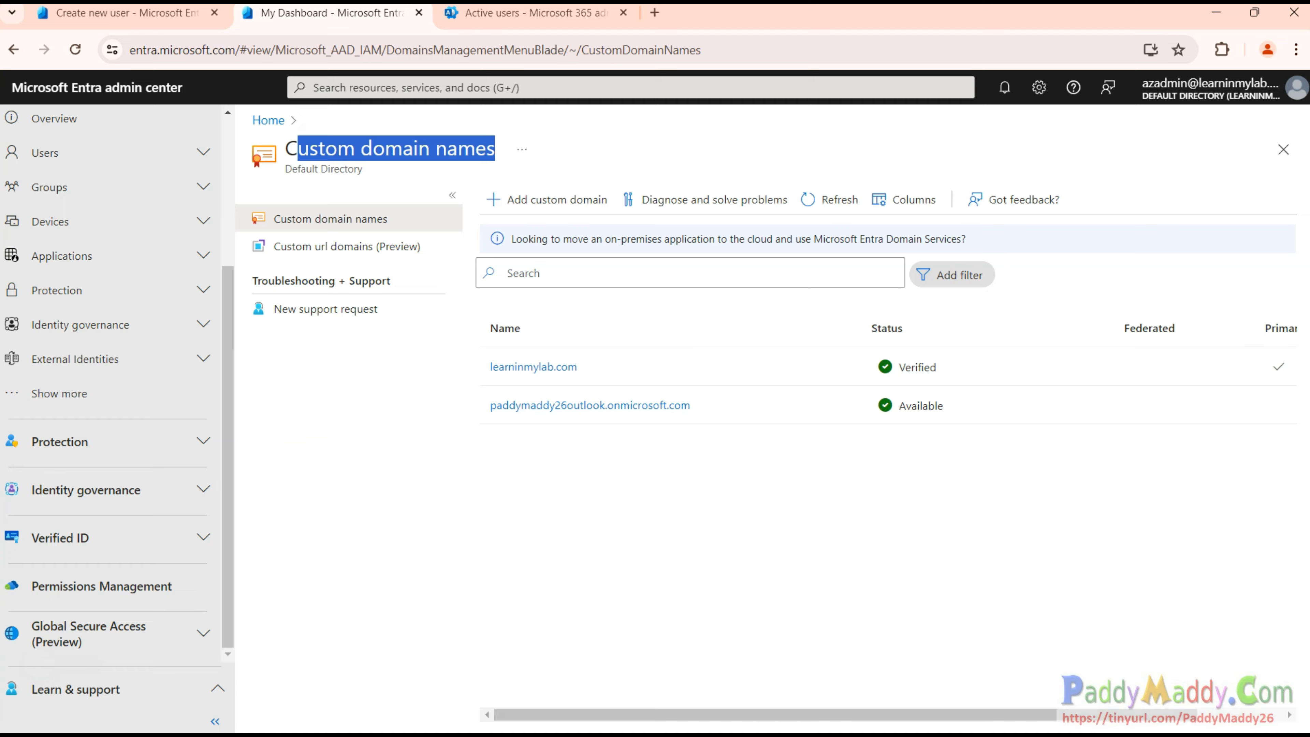
click(524, 549)
click(155, 15)
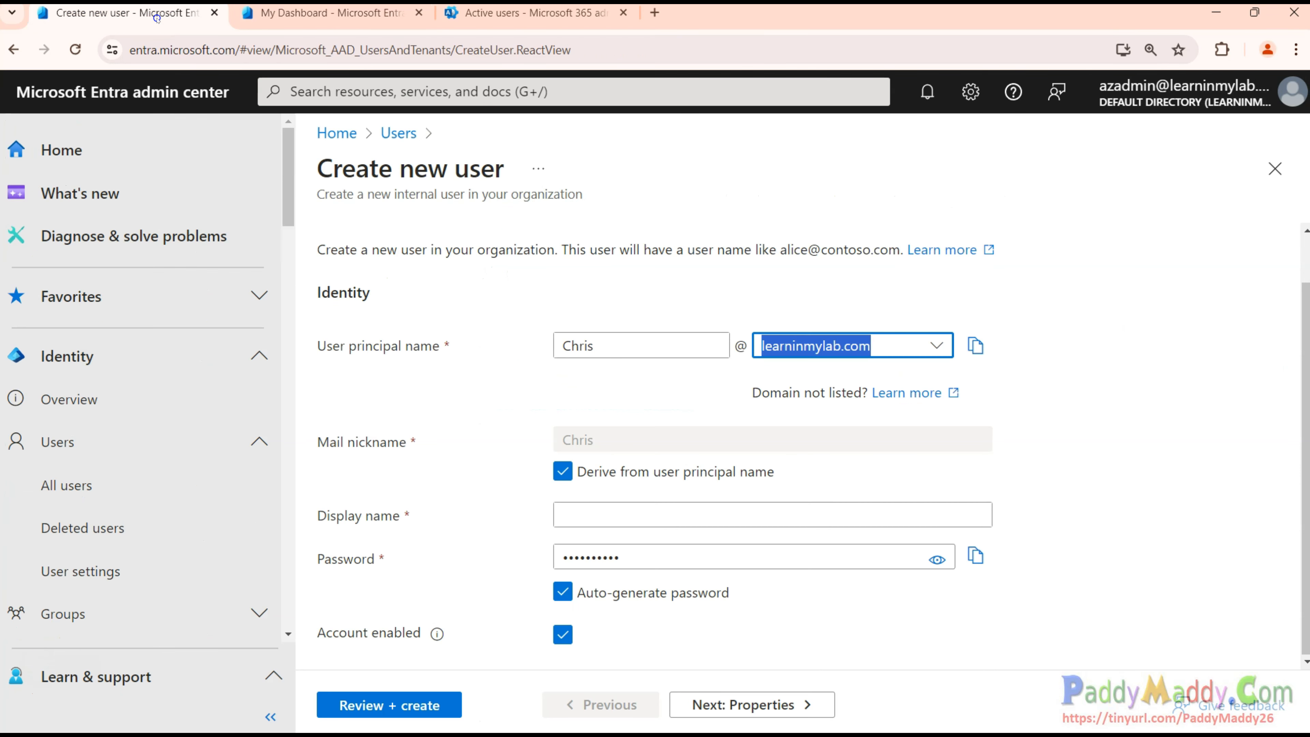
Check the domain list, leaving the user principal name domain unchanged.
click(941, 341)
click(1173, 498)
drag(616, 344, 506, 344)
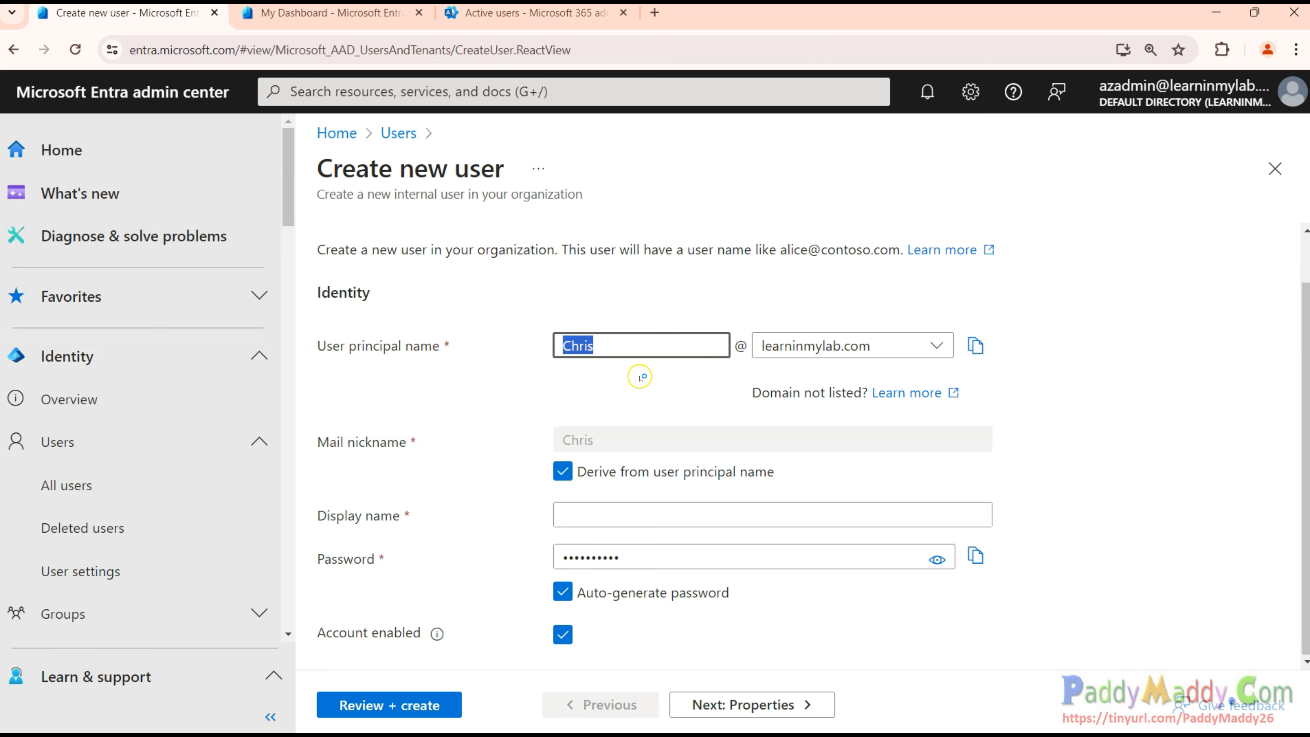
click(459, 428)
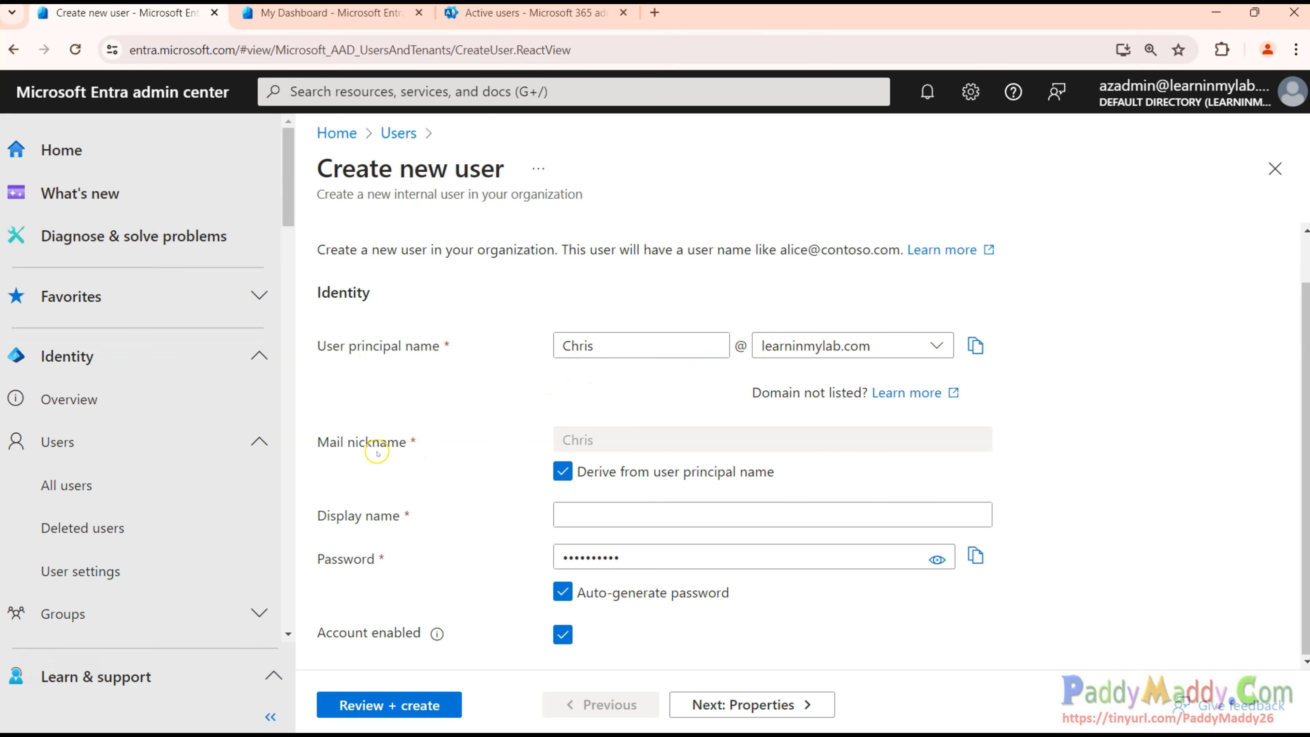
drag(320, 445, 392, 447)
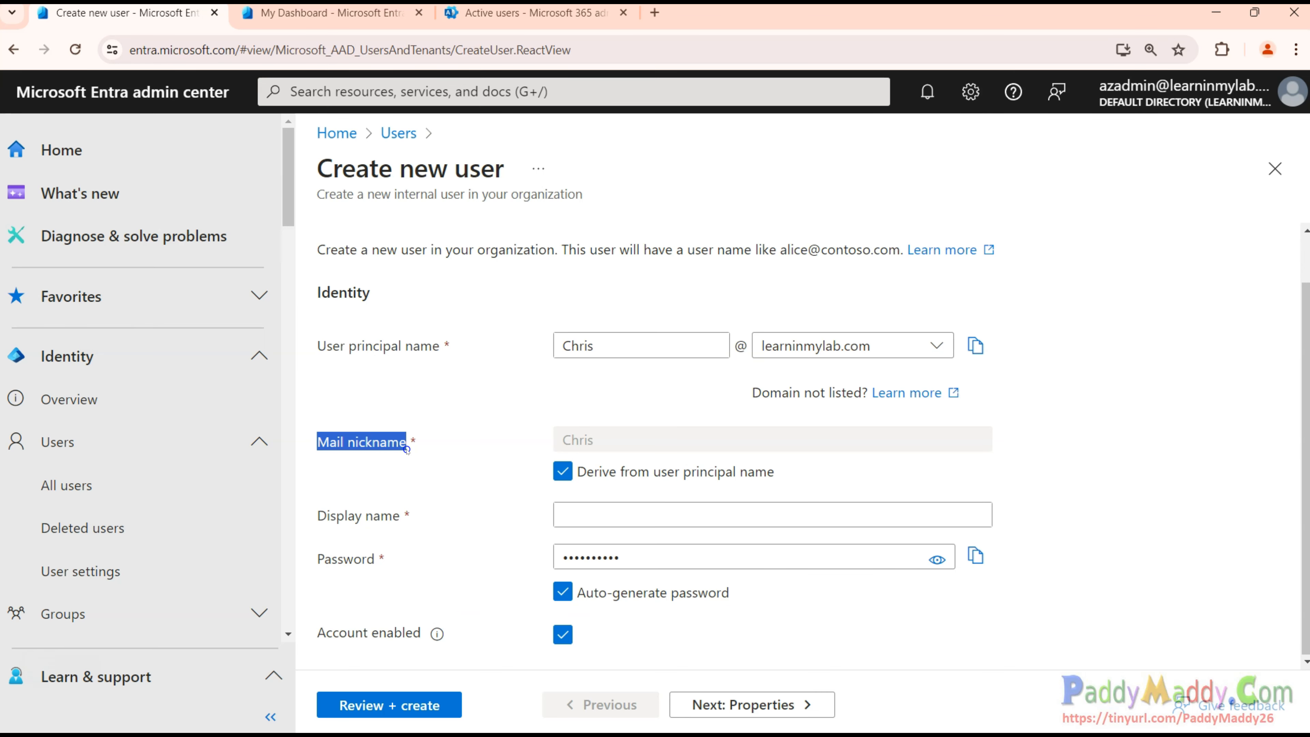
Set a custom first-plus-last-name mail nickname and the user's full display name.
click(561, 473)
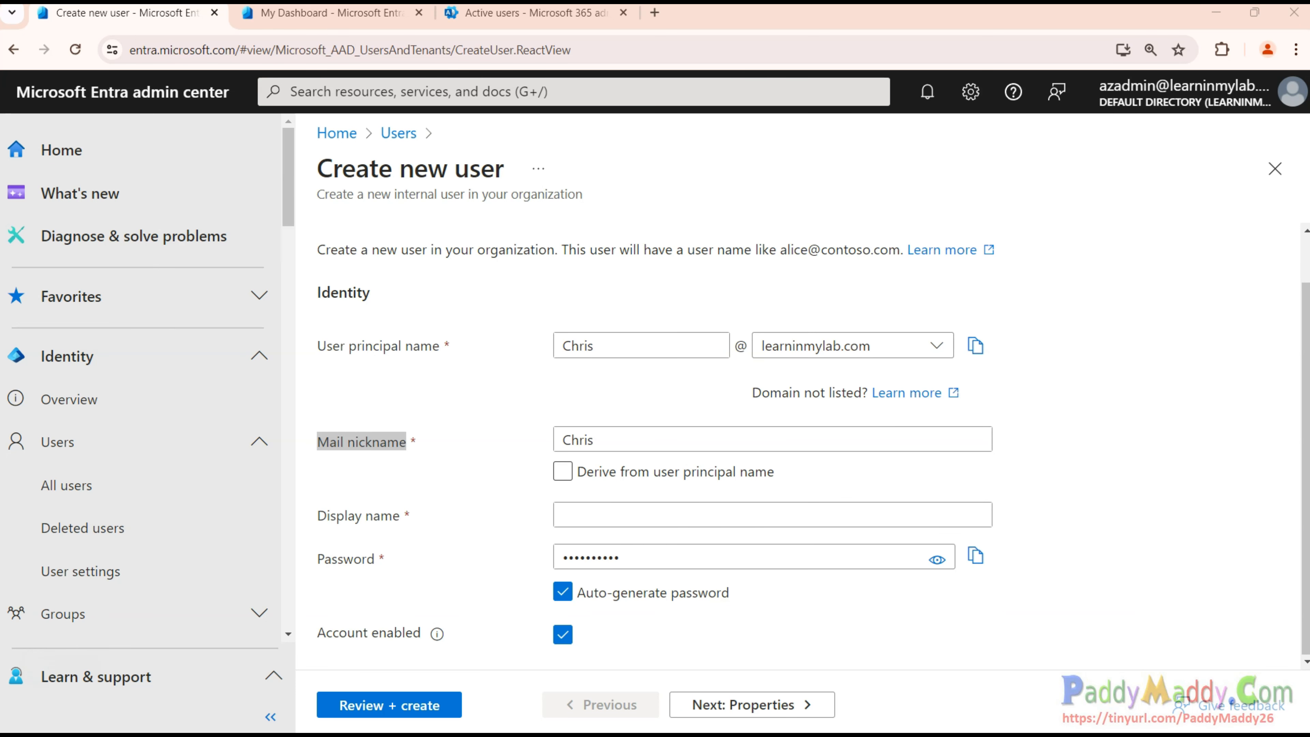
click(604, 436)
drag(625, 442, 519, 441)
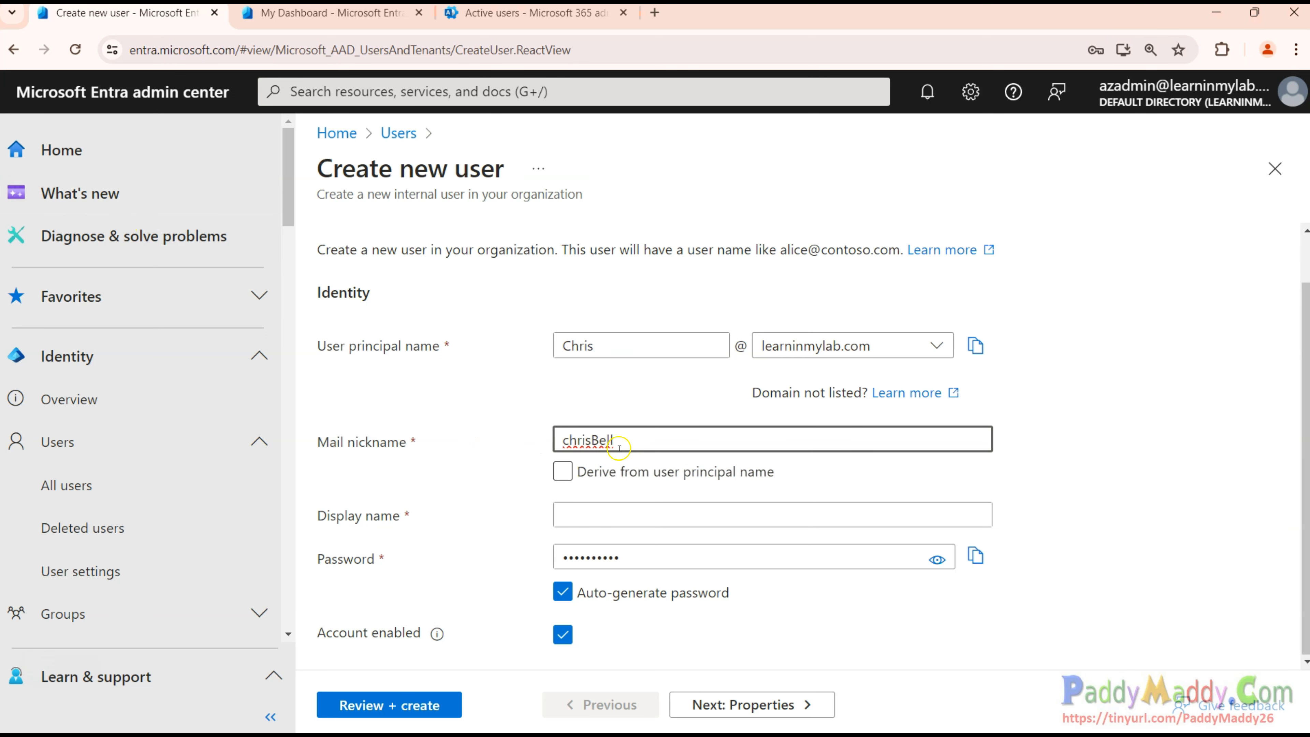
click(421, 483)
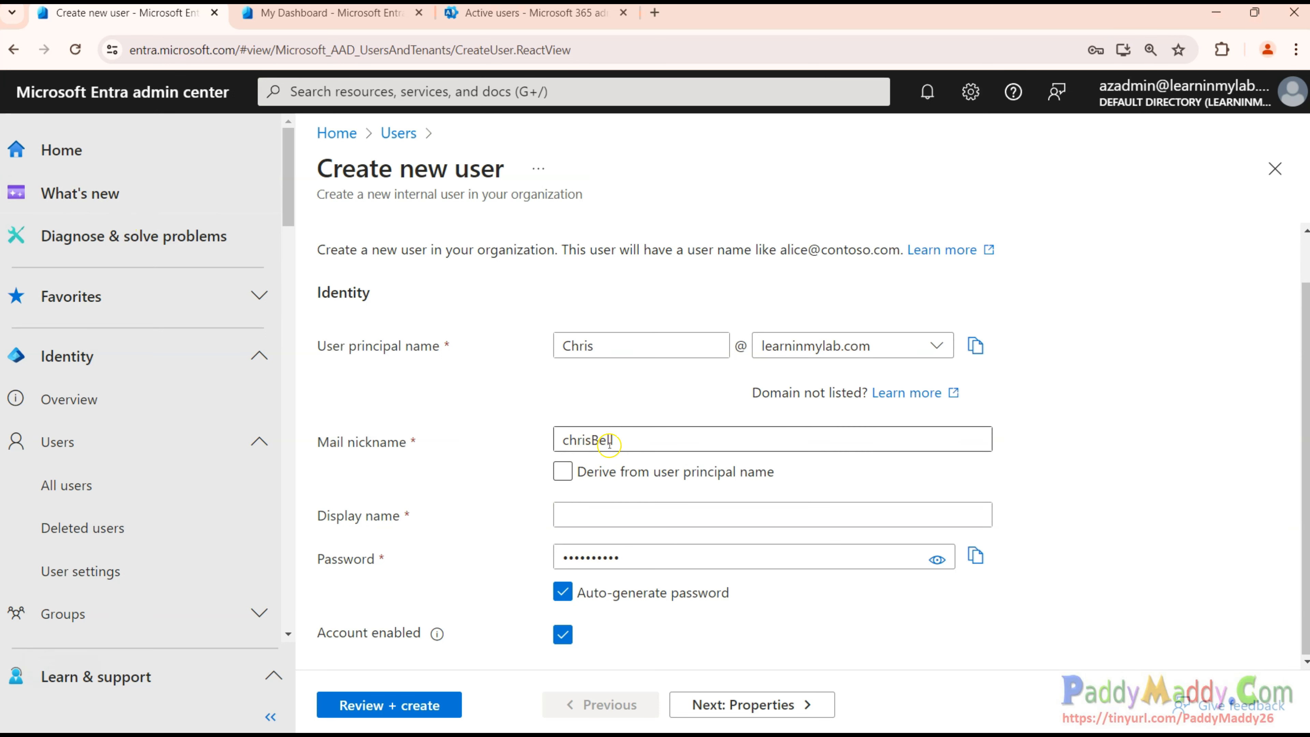
drag(610, 440, 512, 435)
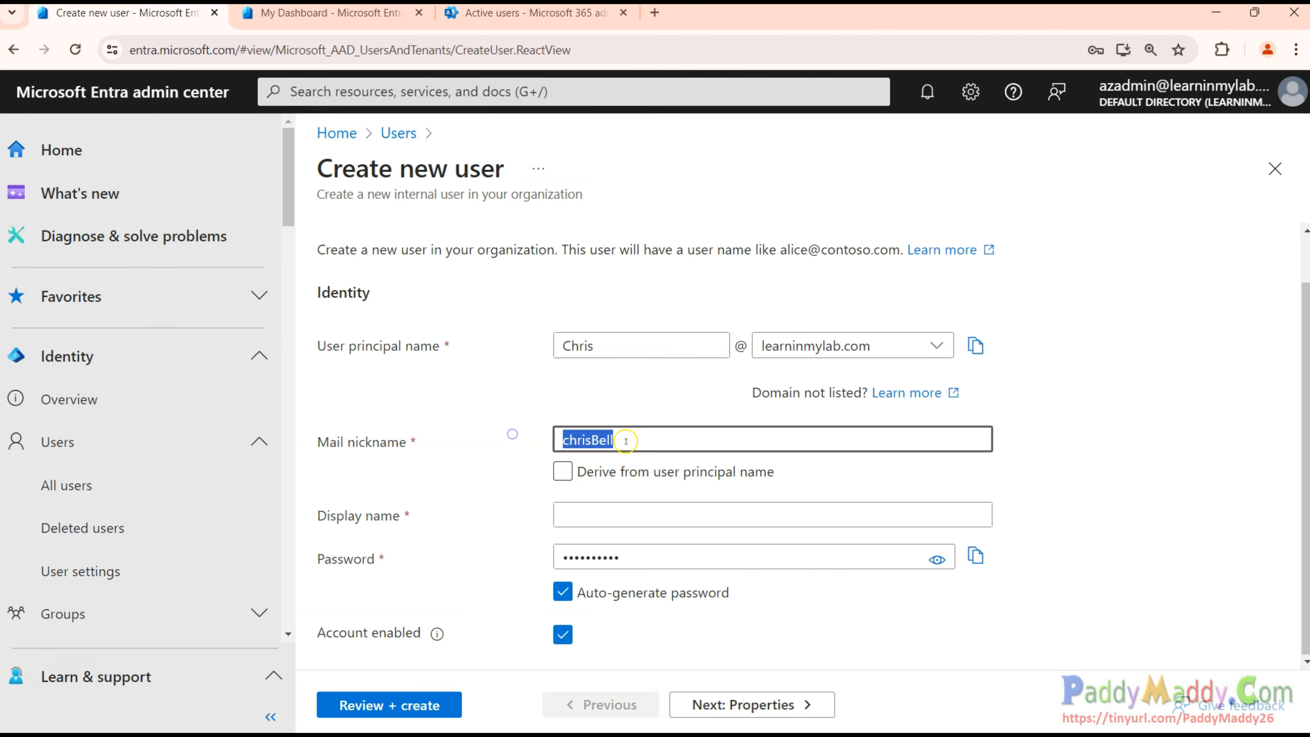
click(629, 514)
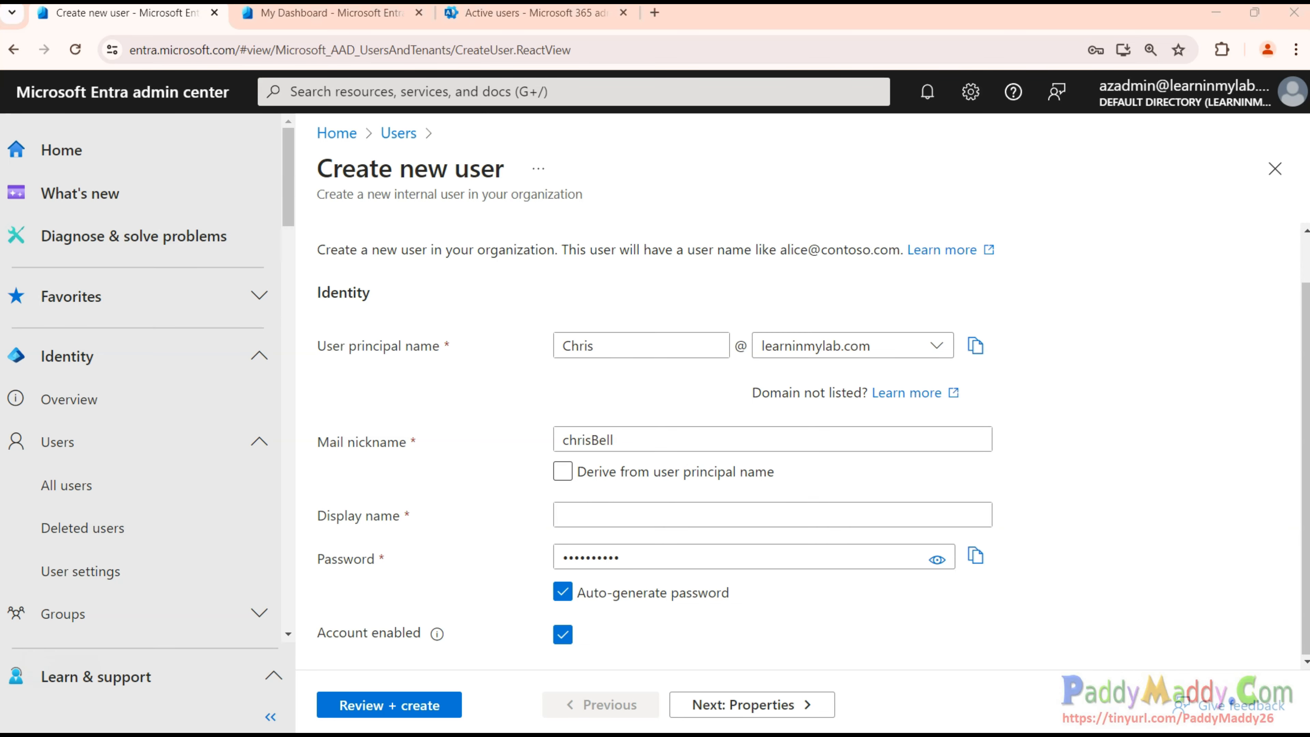
click(579, 503)
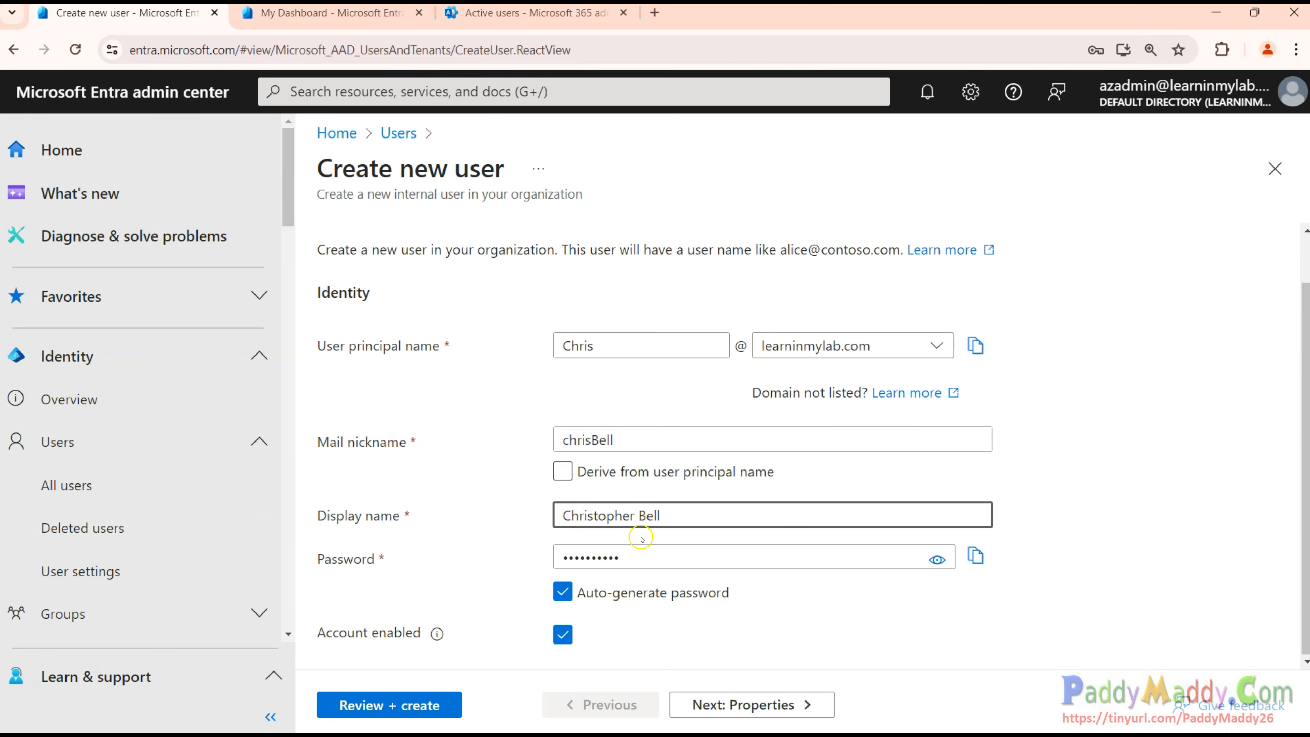
Keep the password auto-generated and hidden, and leave the account enabled.
drag(376, 558, 308, 565)
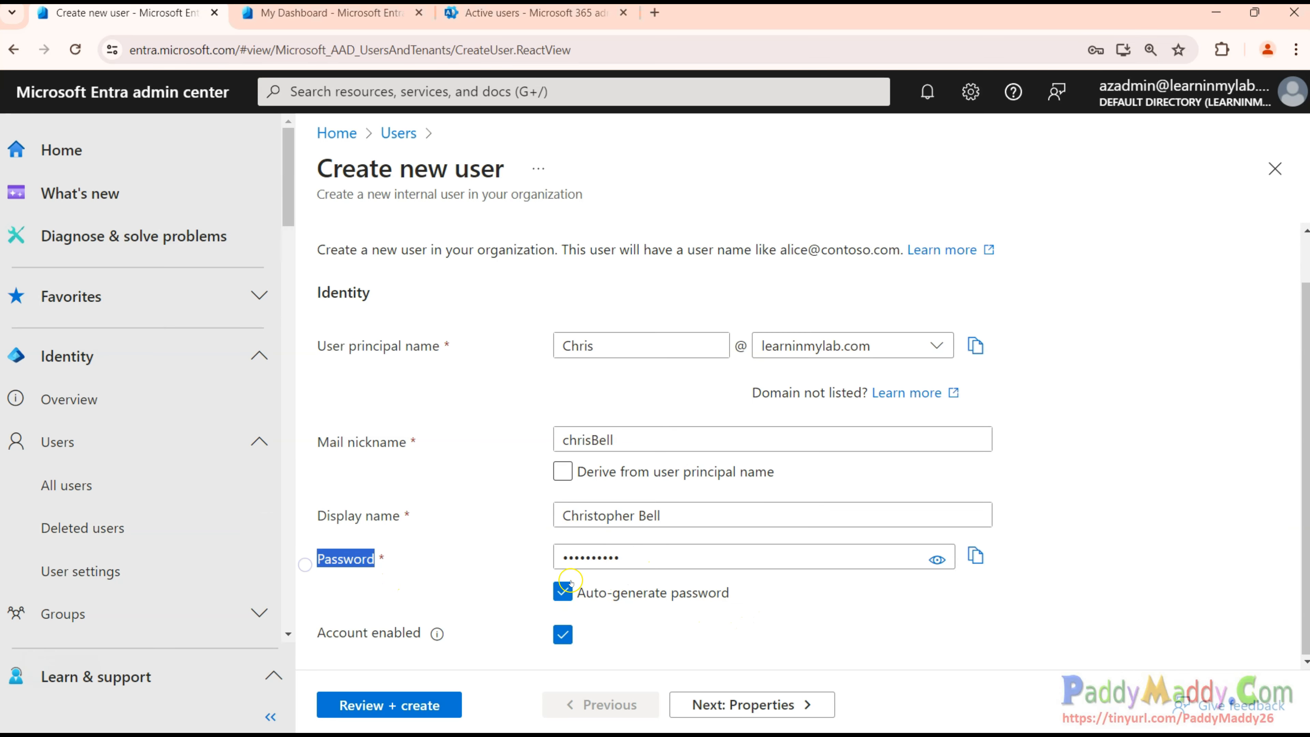
click(936, 558)
drag(642, 557, 546, 558)
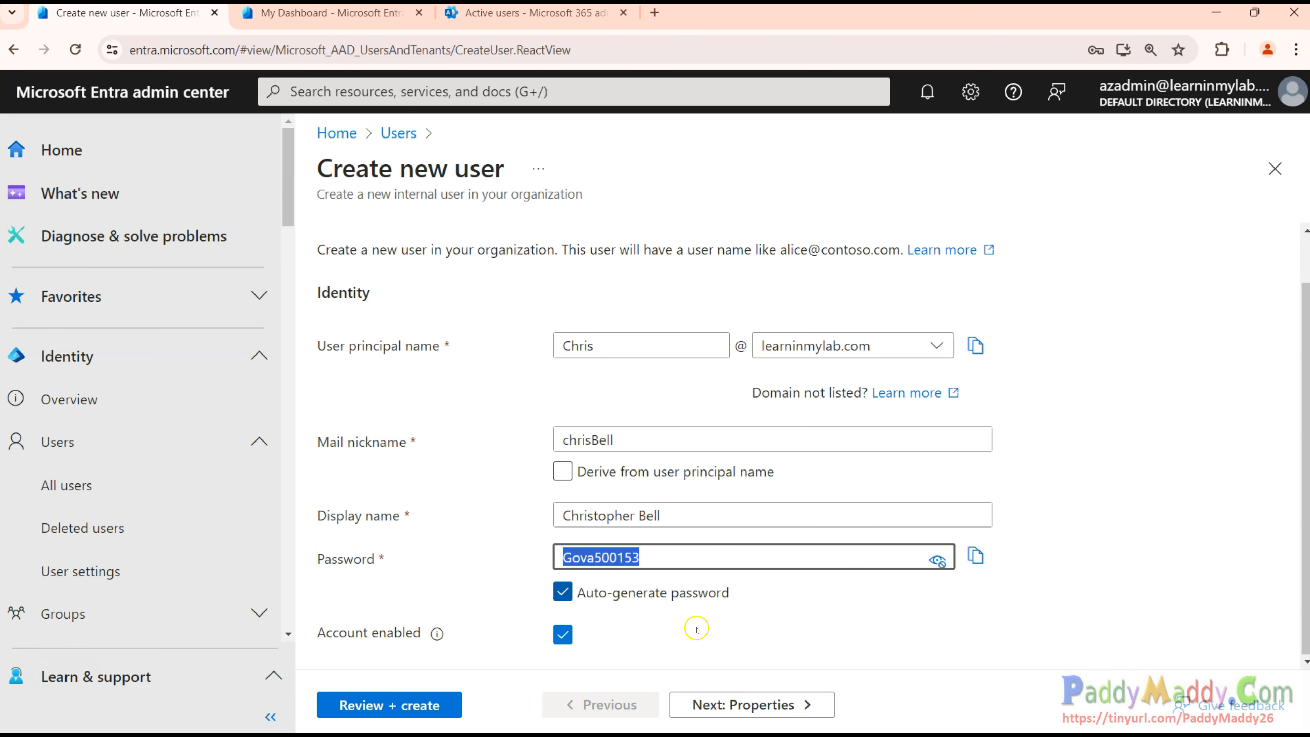
click(559, 585)
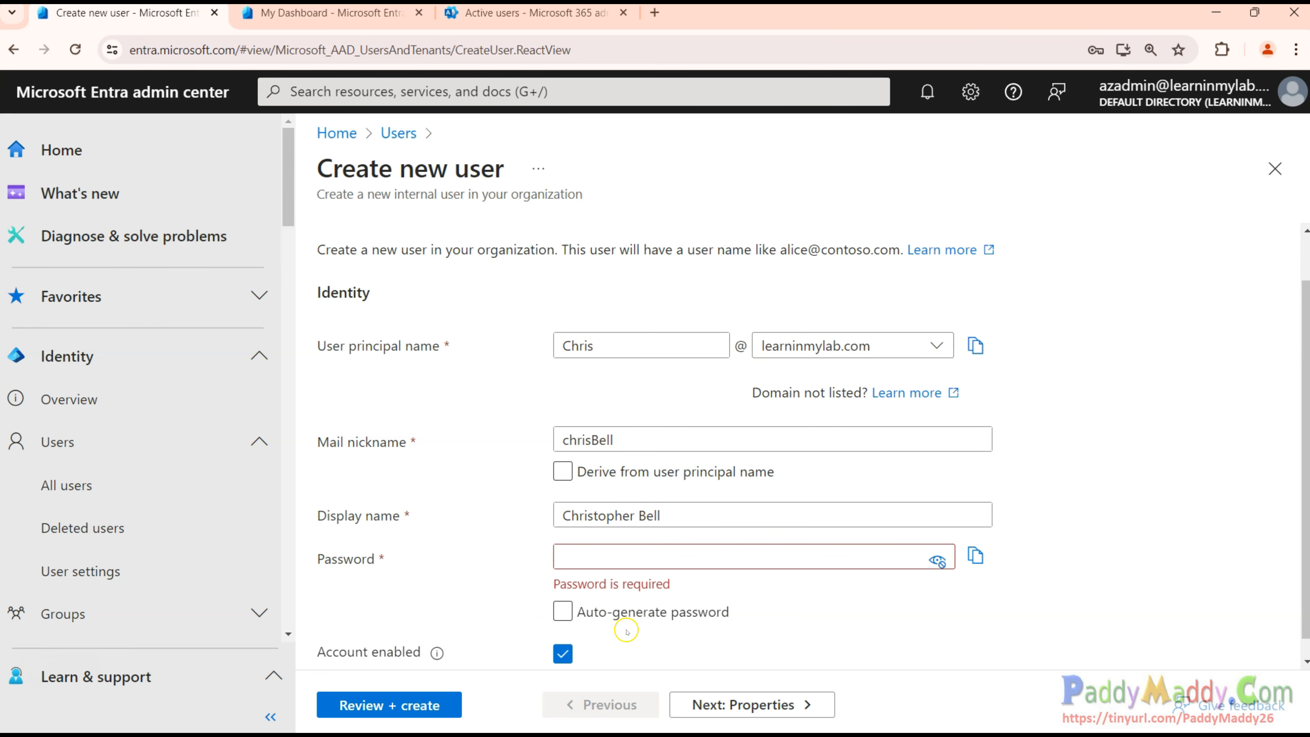
click(571, 614)
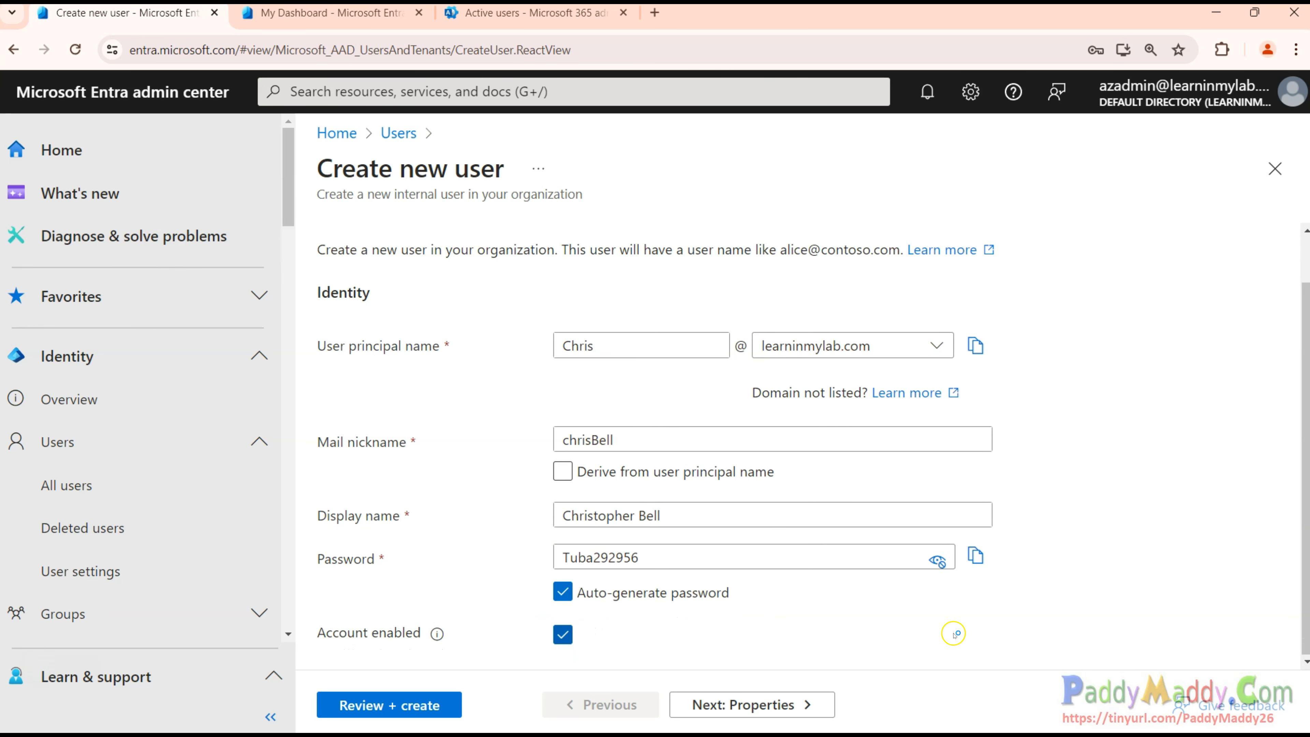
click(936, 560)
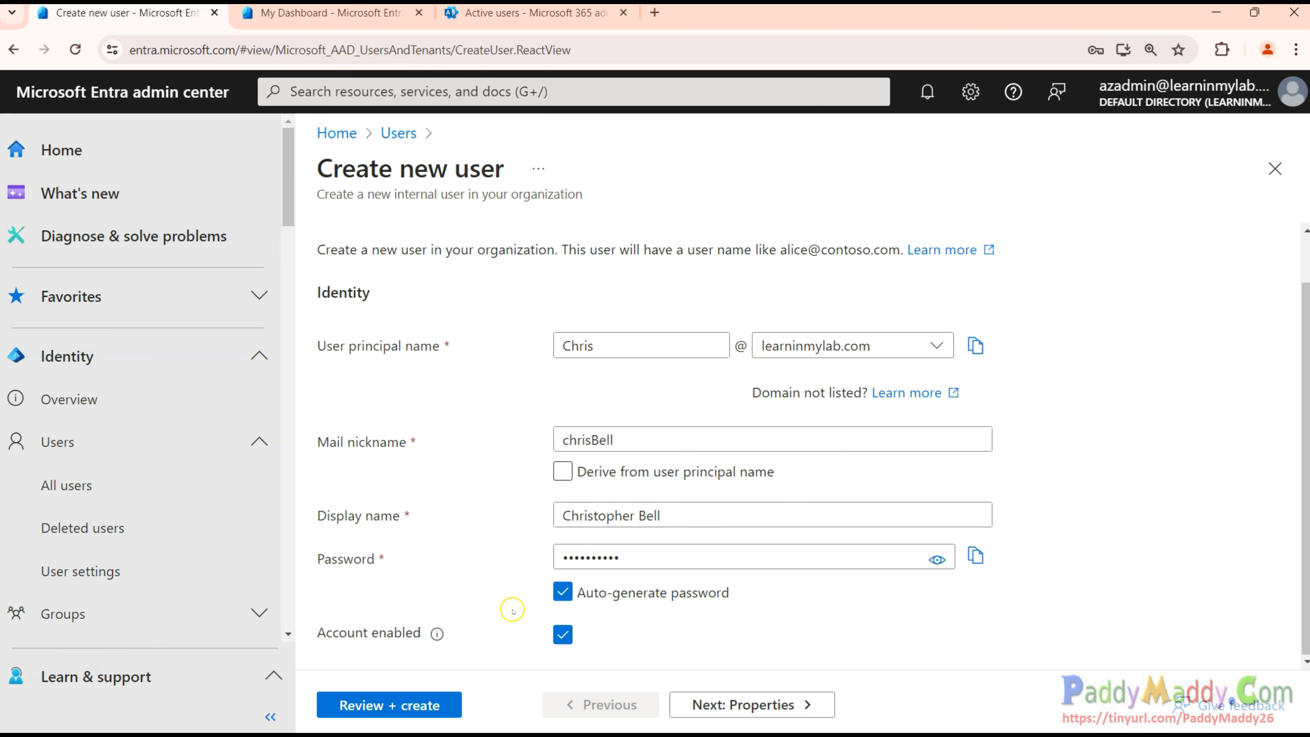
click(427, 627)
click(564, 635)
scroll(407, 433, up, 1)
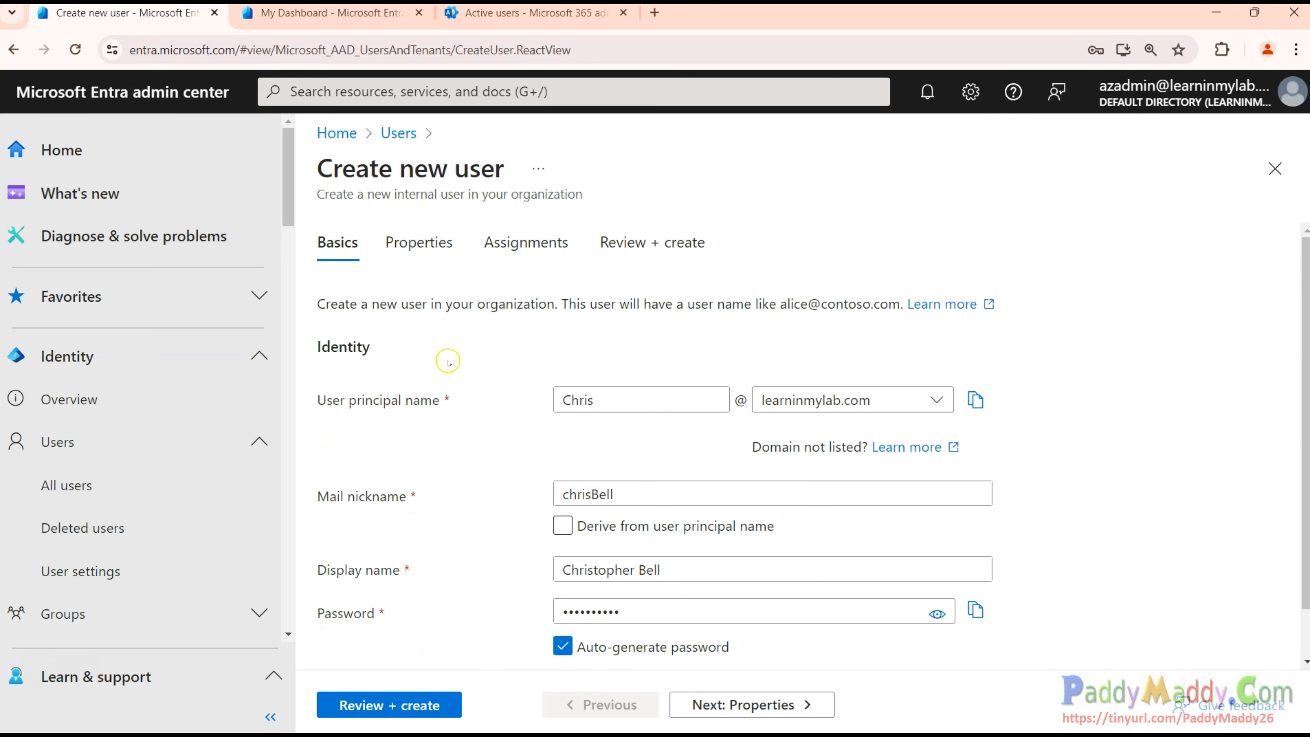
Go over the name and identity fields on the new user's Properties step.
click(403, 236)
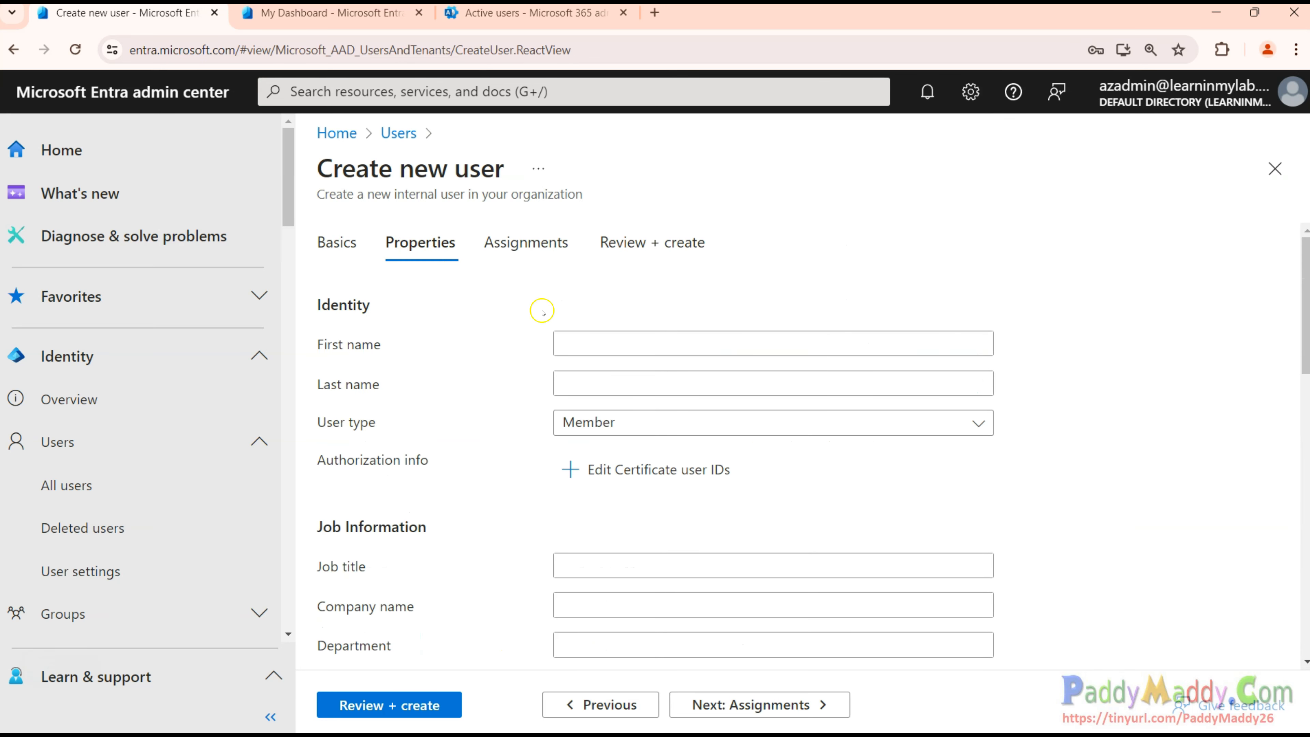
drag(323, 303, 410, 502)
scroll(464, 495, down, 2)
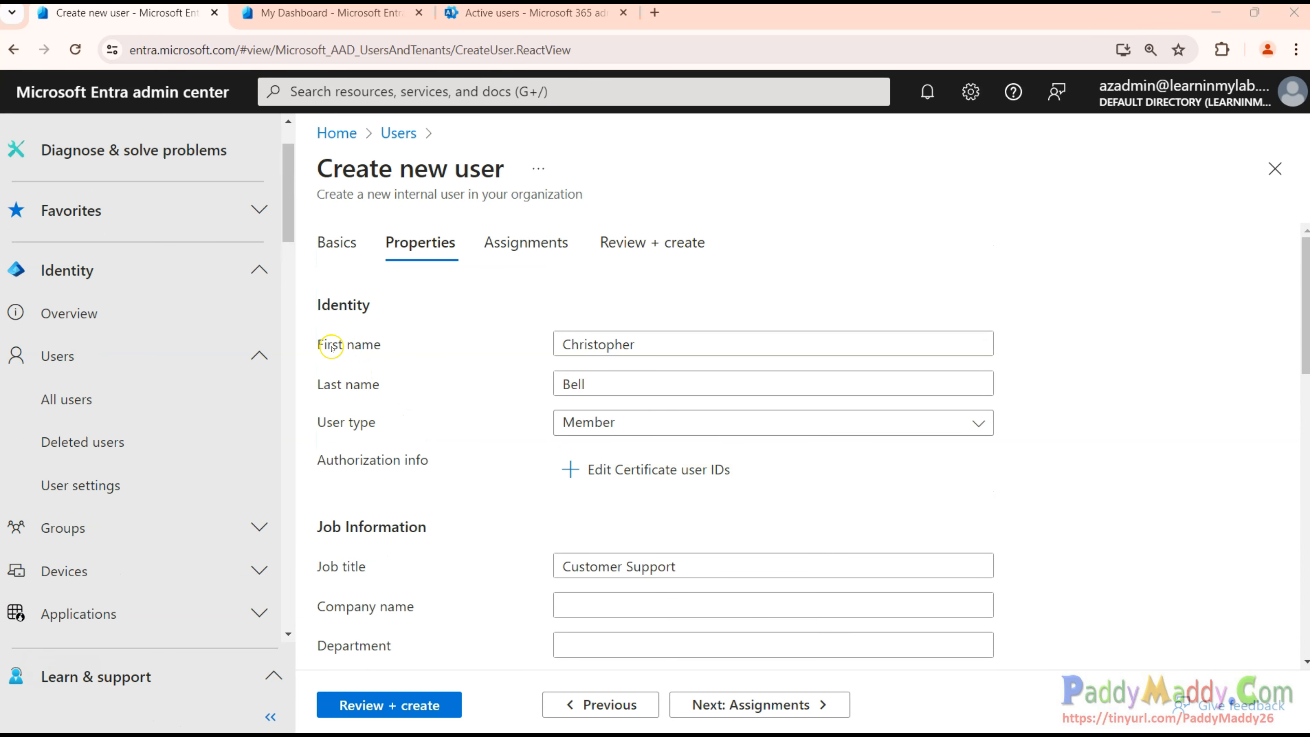
drag(328, 346, 420, 350)
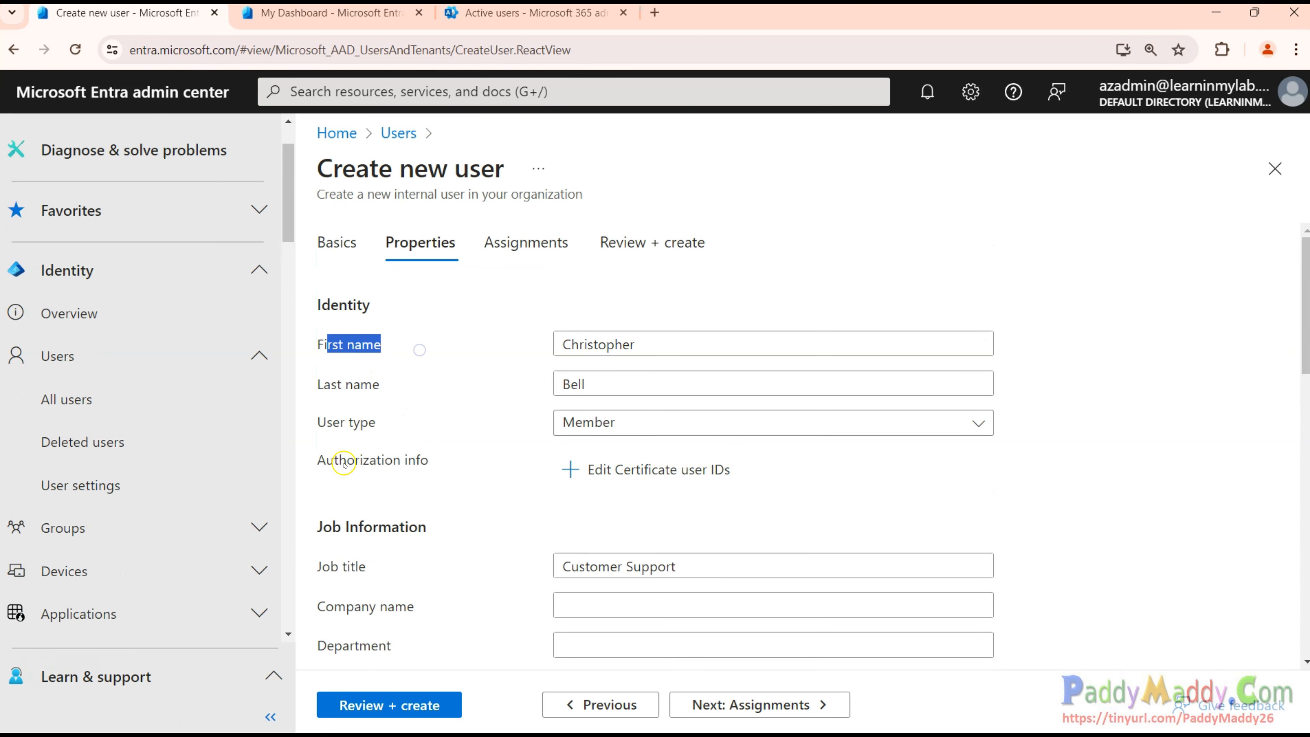
drag(330, 386, 372, 374)
click(417, 427)
drag(431, 427, 301, 424)
click(373, 424)
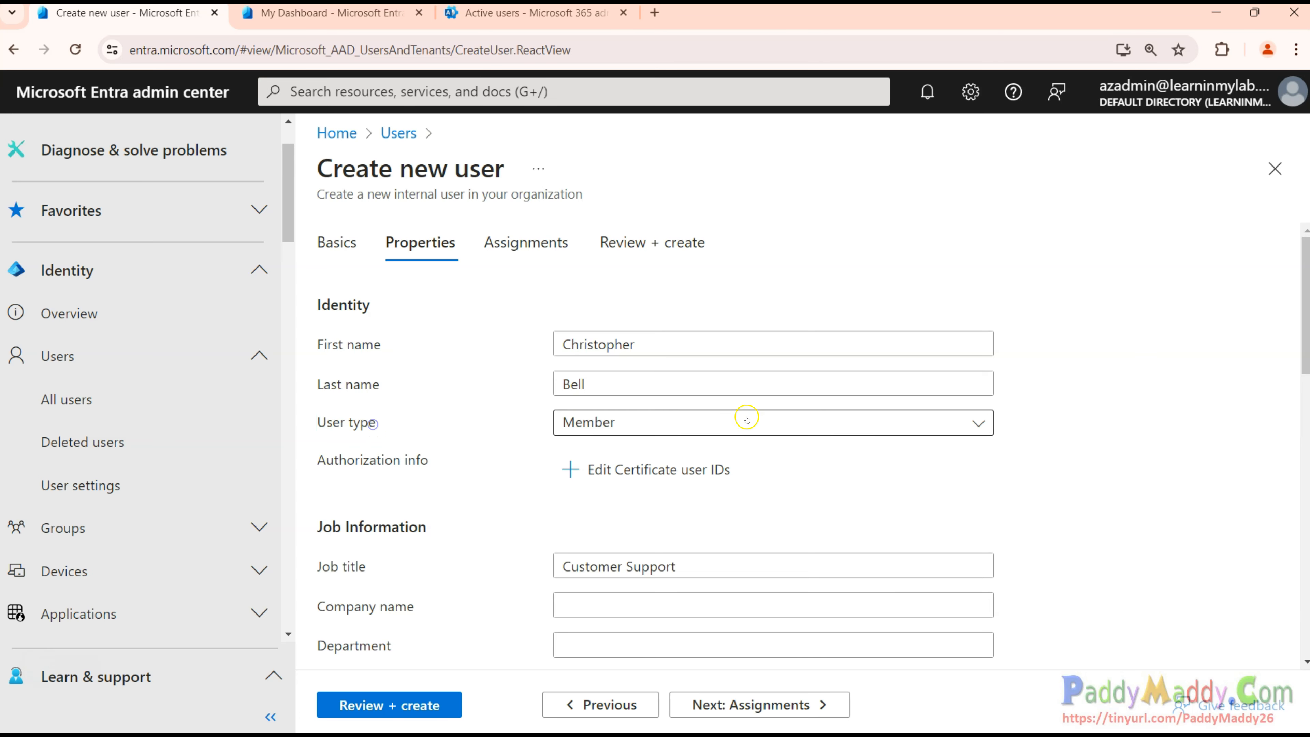
Set User type to Member after briefly choosing Guest.
click(979, 424)
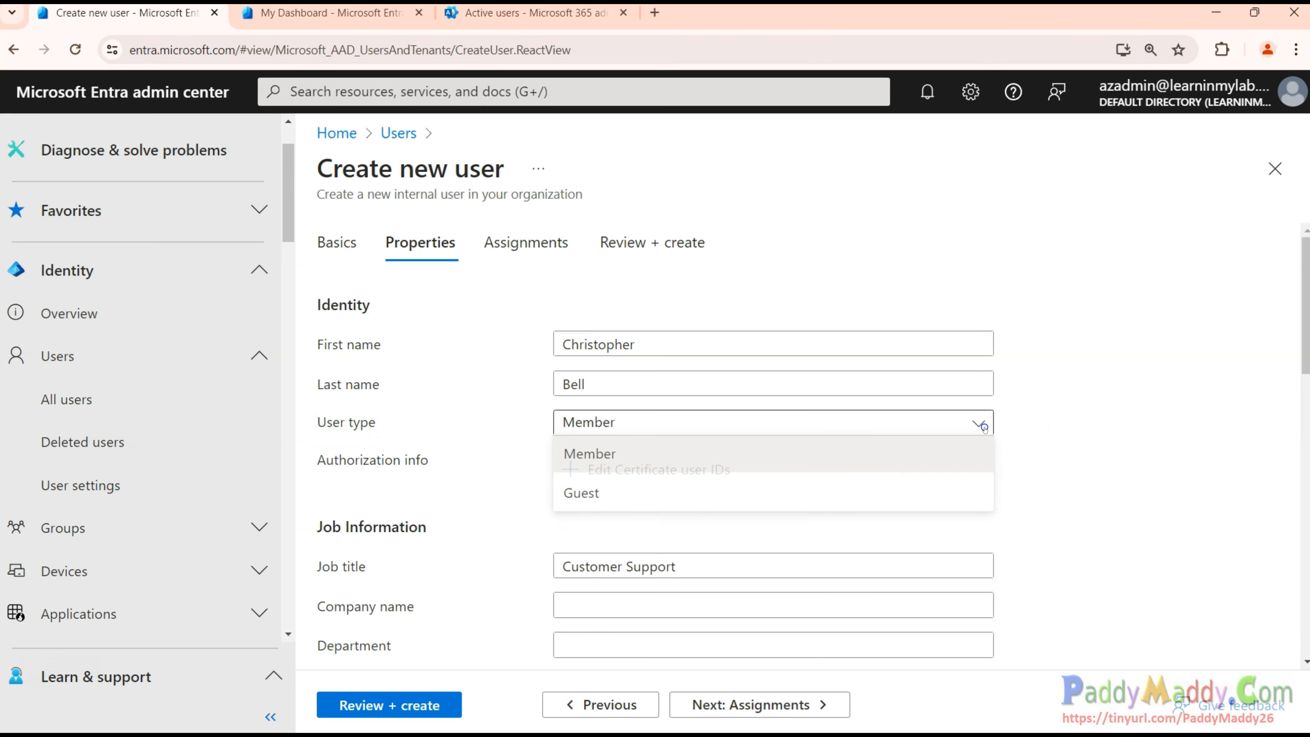
click(649, 500)
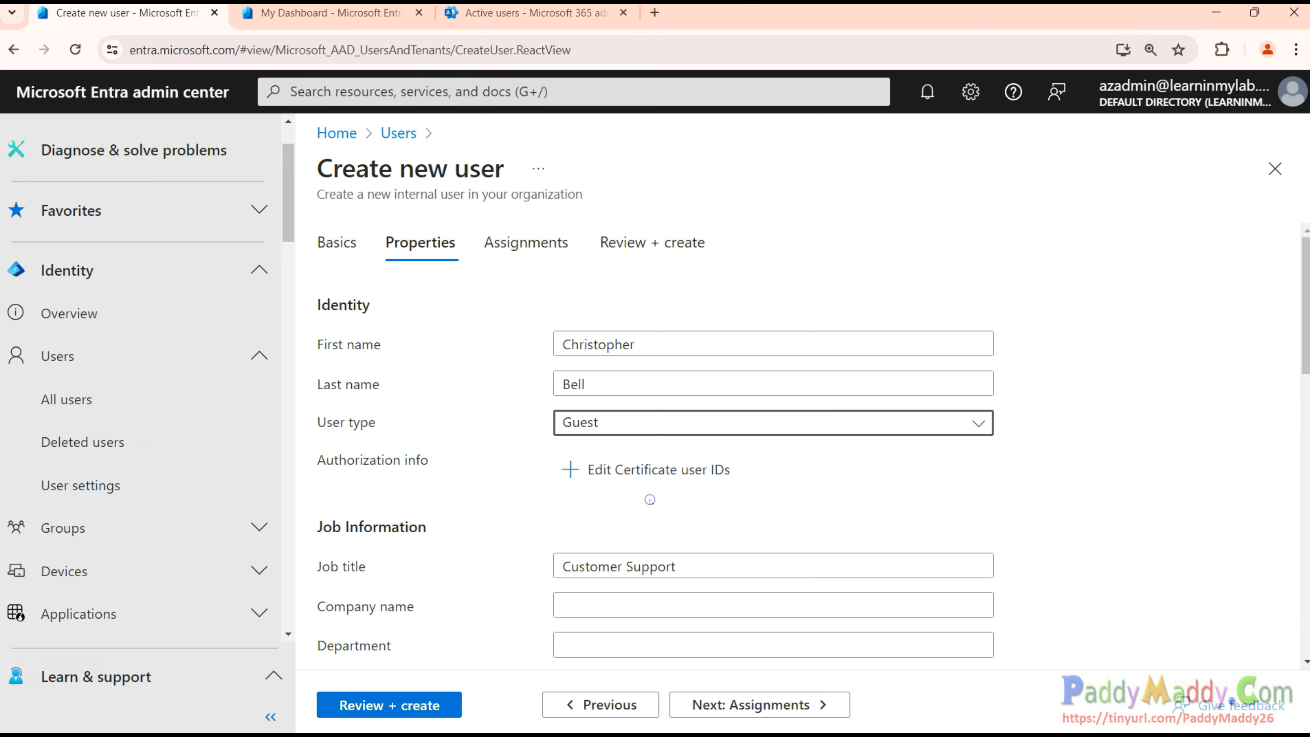
click(630, 432)
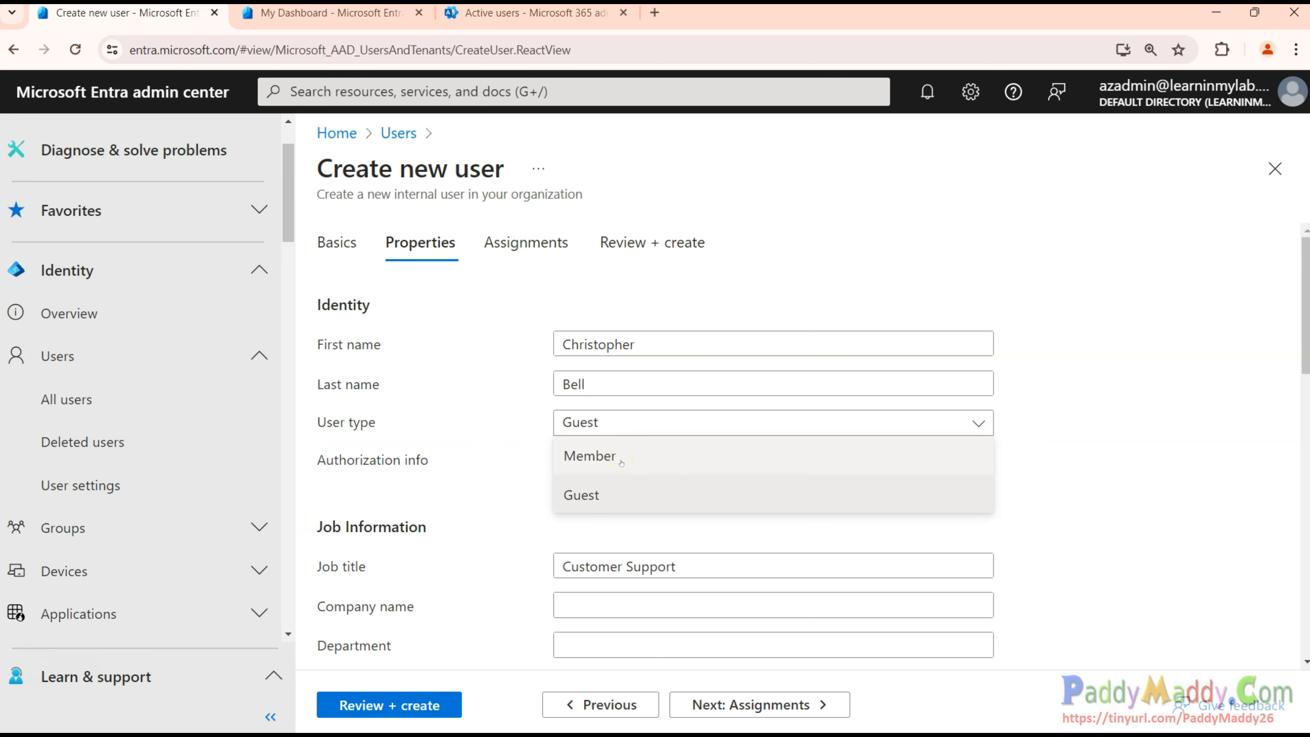
click(623, 459)
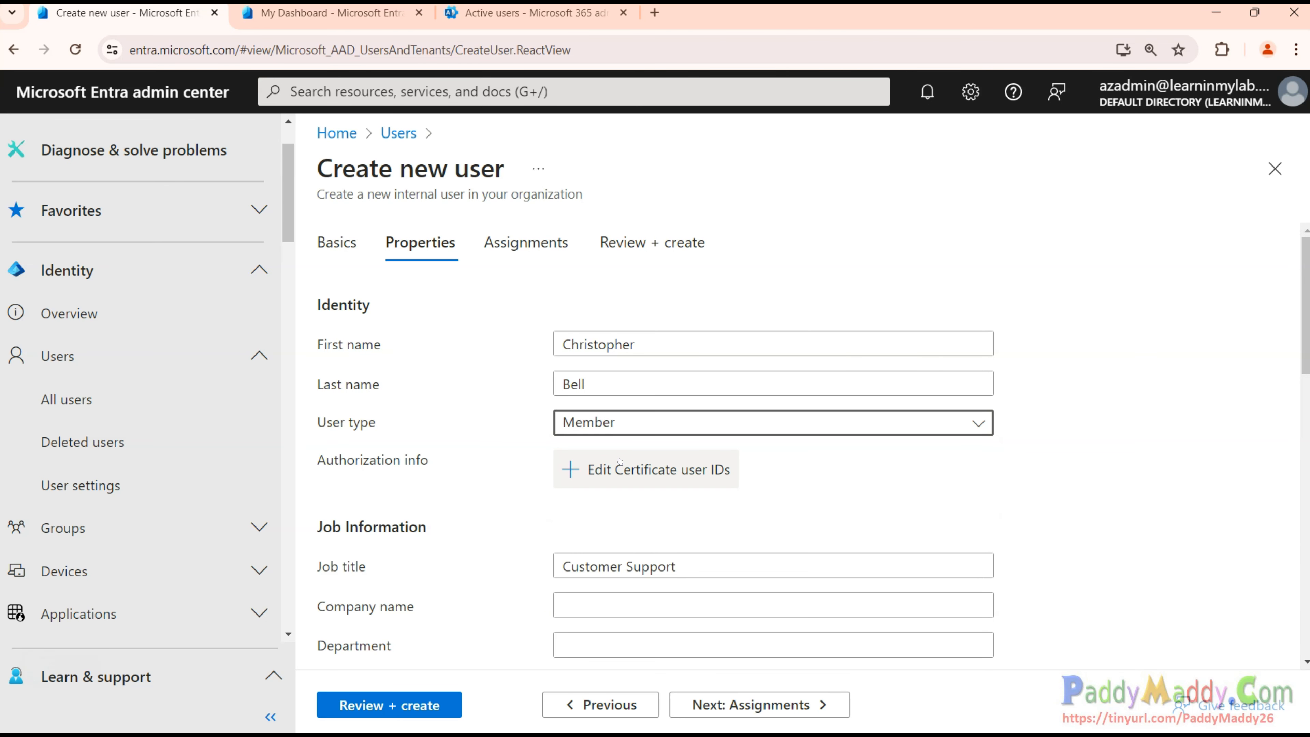
Fill in job information with company Learn in my LAB LLC and department IT.
scroll(469, 464, down, 3)
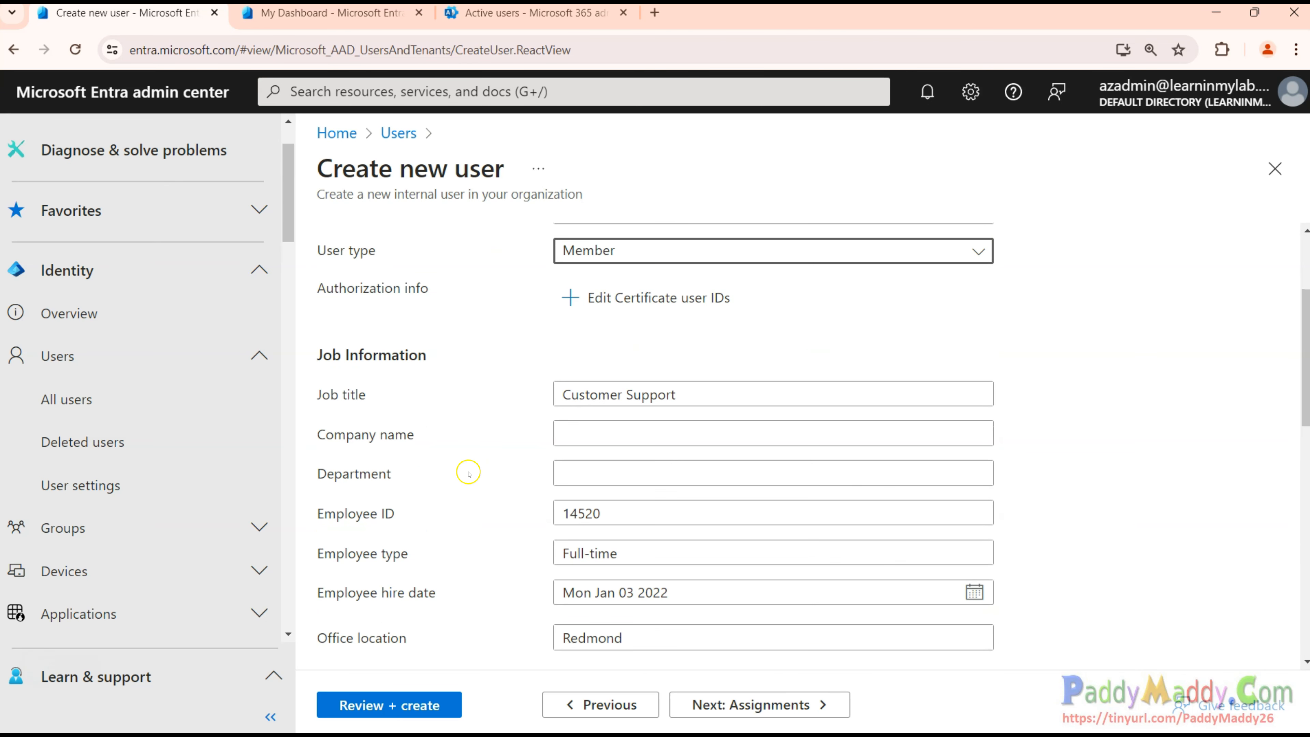
drag(334, 288, 441, 291)
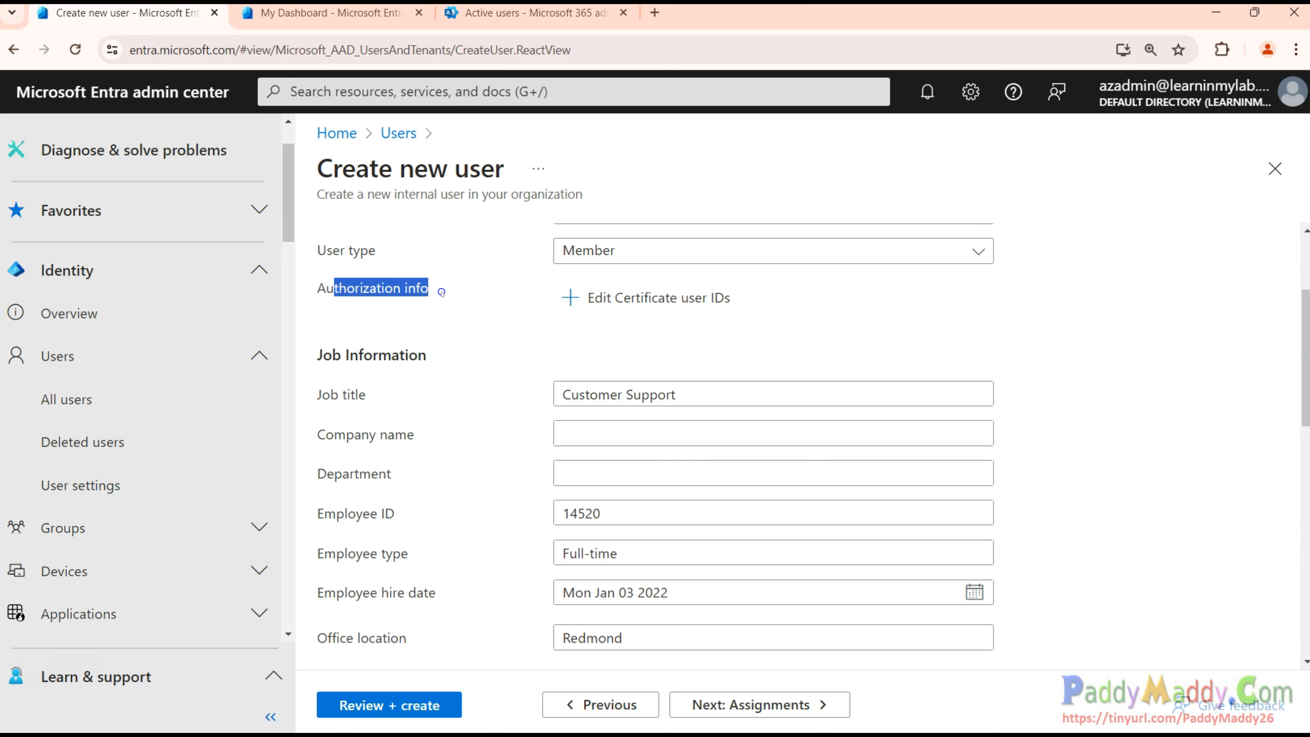
click(599, 305)
scroll(362, 521, down, 2)
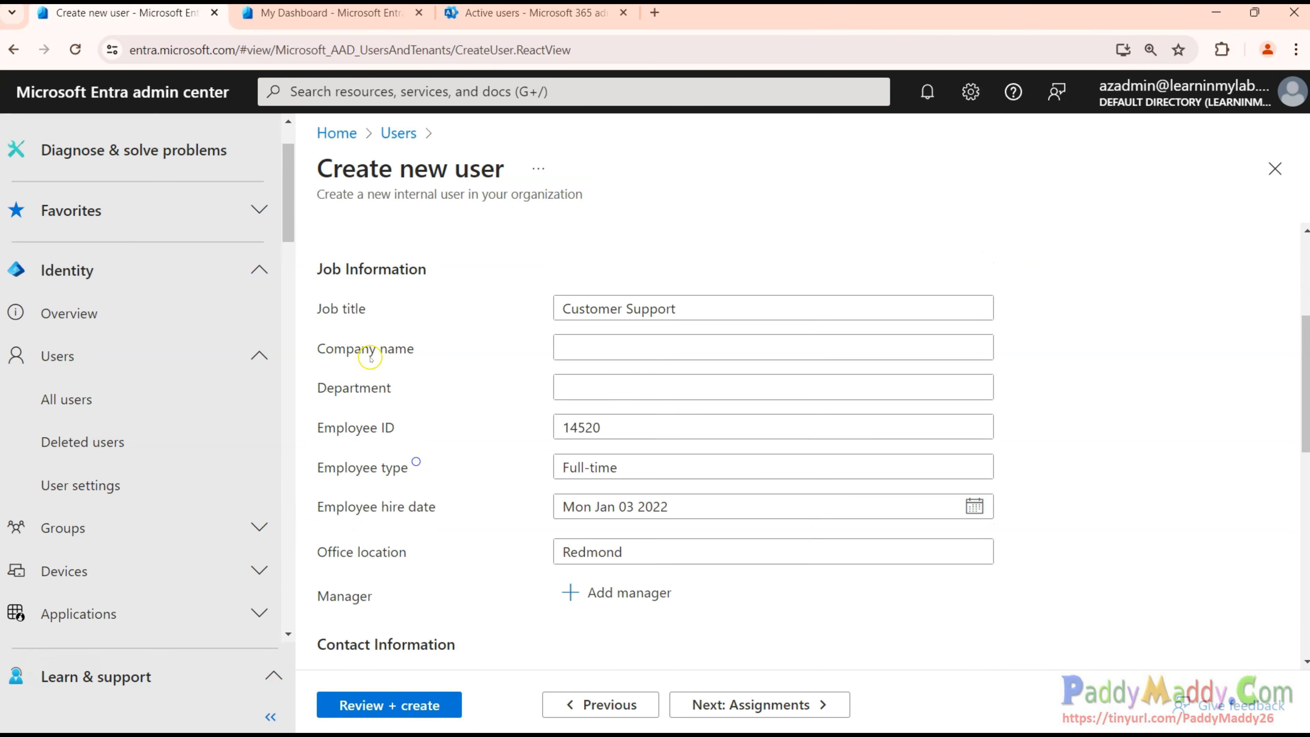
drag(315, 272, 433, 266)
drag(342, 310, 338, 311)
click(660, 349)
text(Learn in my LAB LLC)
click(651, 391)
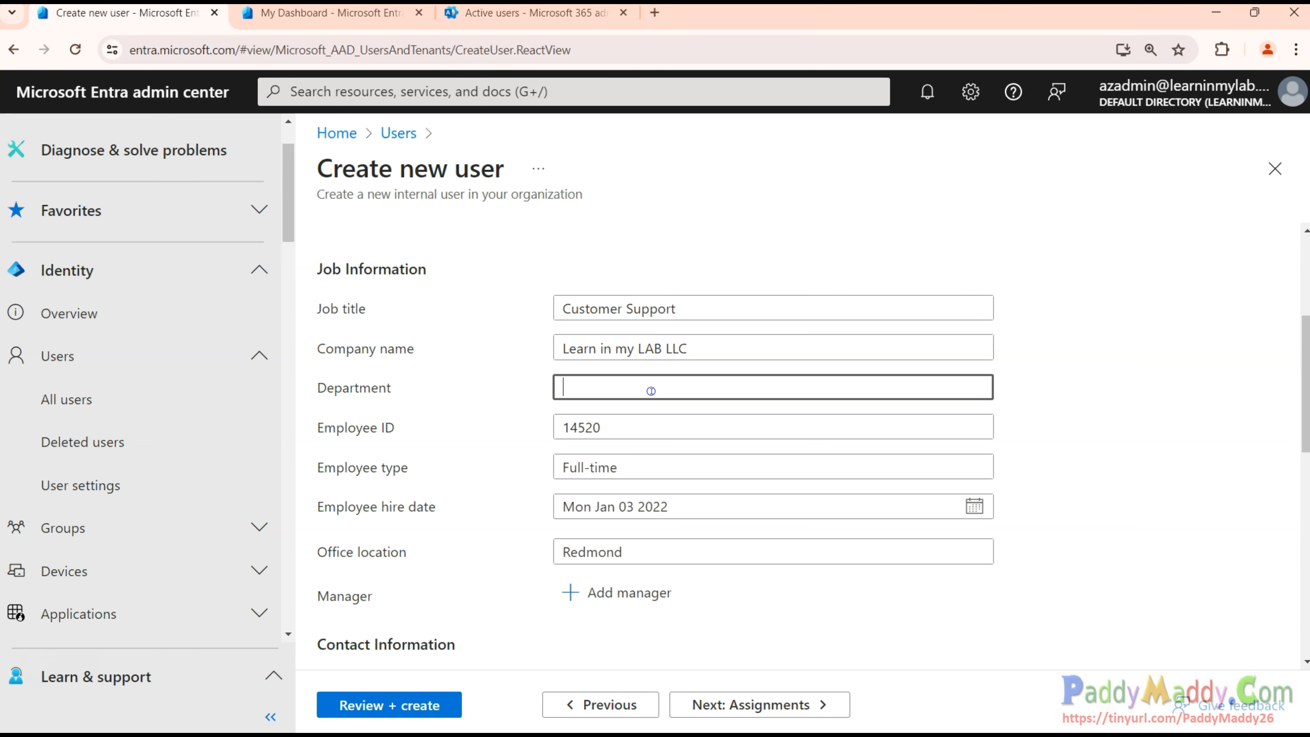
text(IT)
Complete the remaining job fields, including employee ID, and add a manager.
drag(324, 429, 417, 434)
drag(346, 480, 440, 486)
click(480, 629)
drag(347, 510, 459, 516)
scroll(461, 526, down, 3)
drag(368, 380, 453, 380)
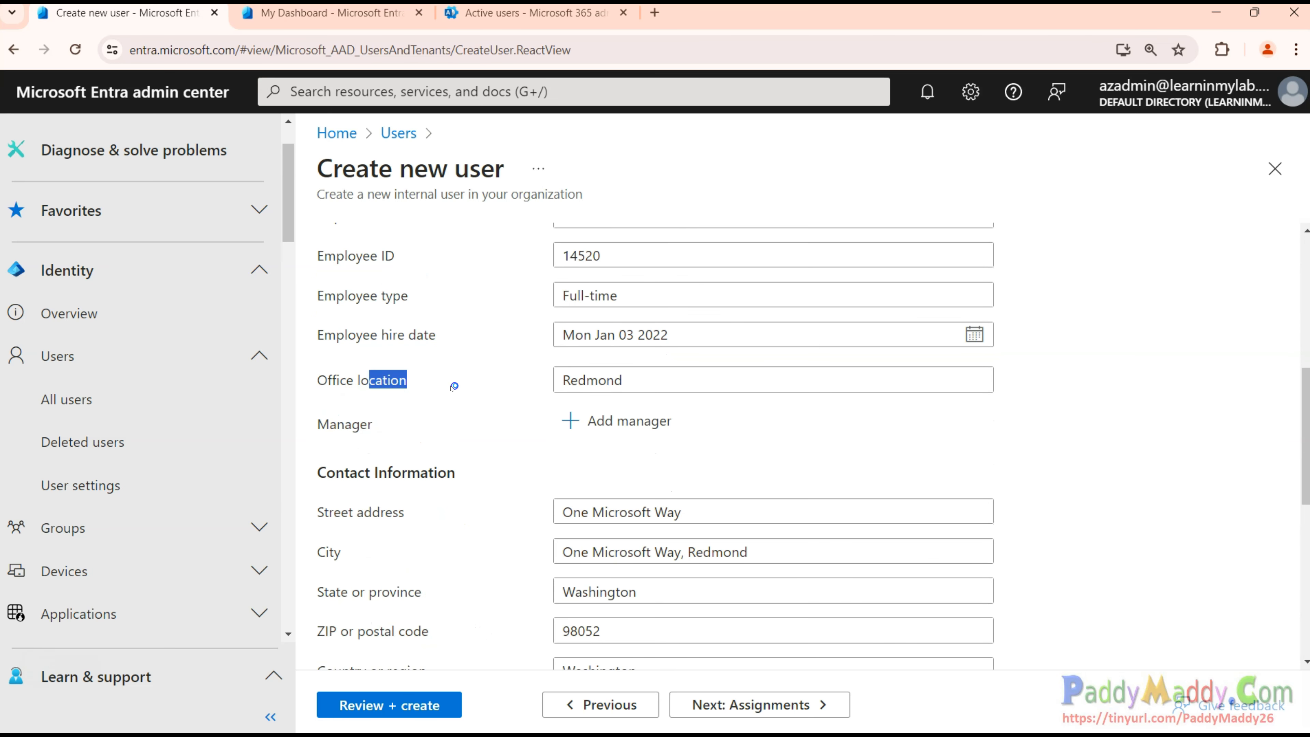
click(637, 426)
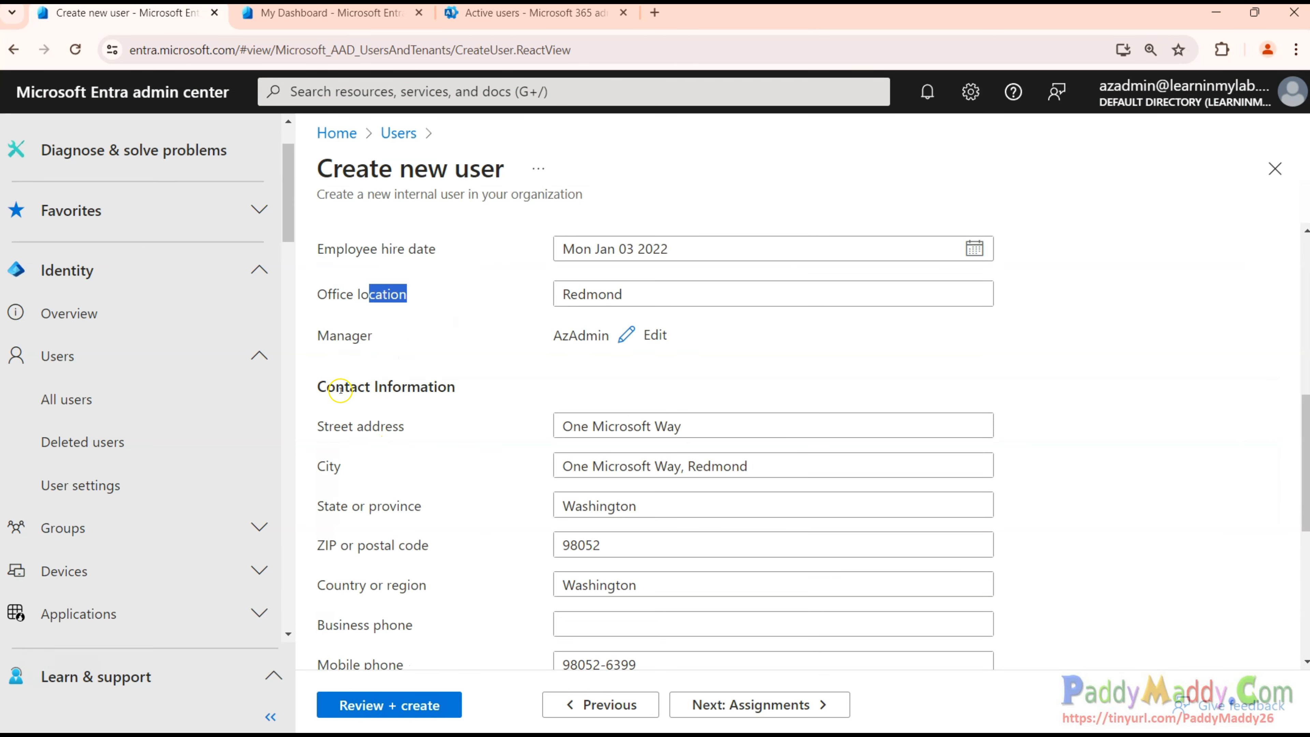
drag(336, 386, 448, 386)
Fill in the contact information and bring up the usage location country list.
scroll(435, 469, down, 3)
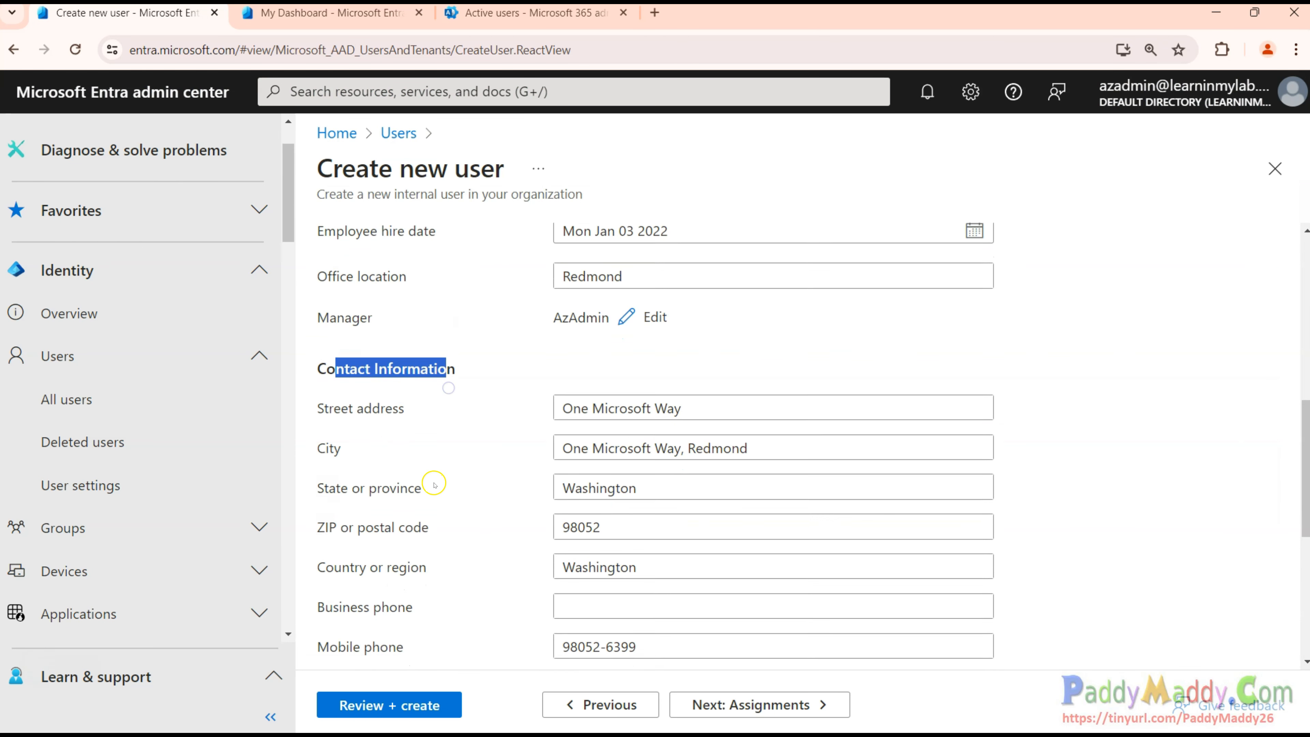
drag(446, 292, 468, 494)
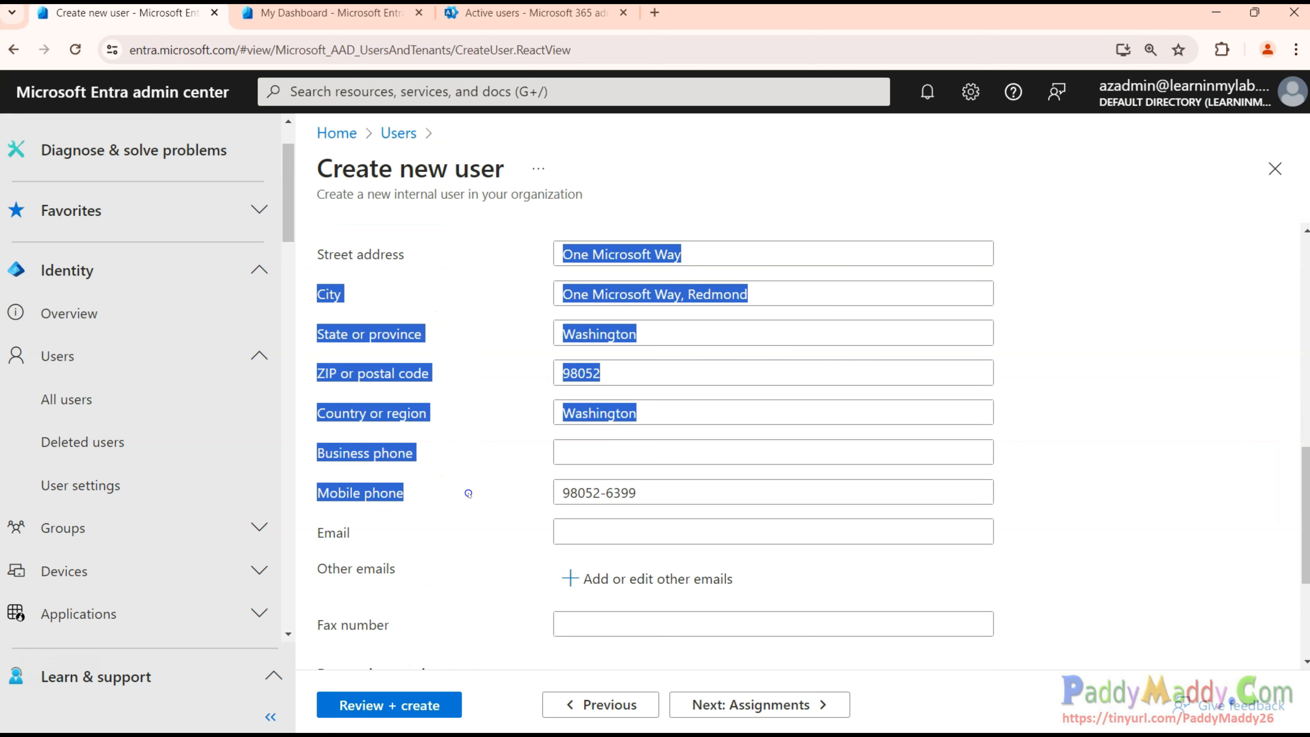
click(464, 561)
scroll(461, 560, down, 3)
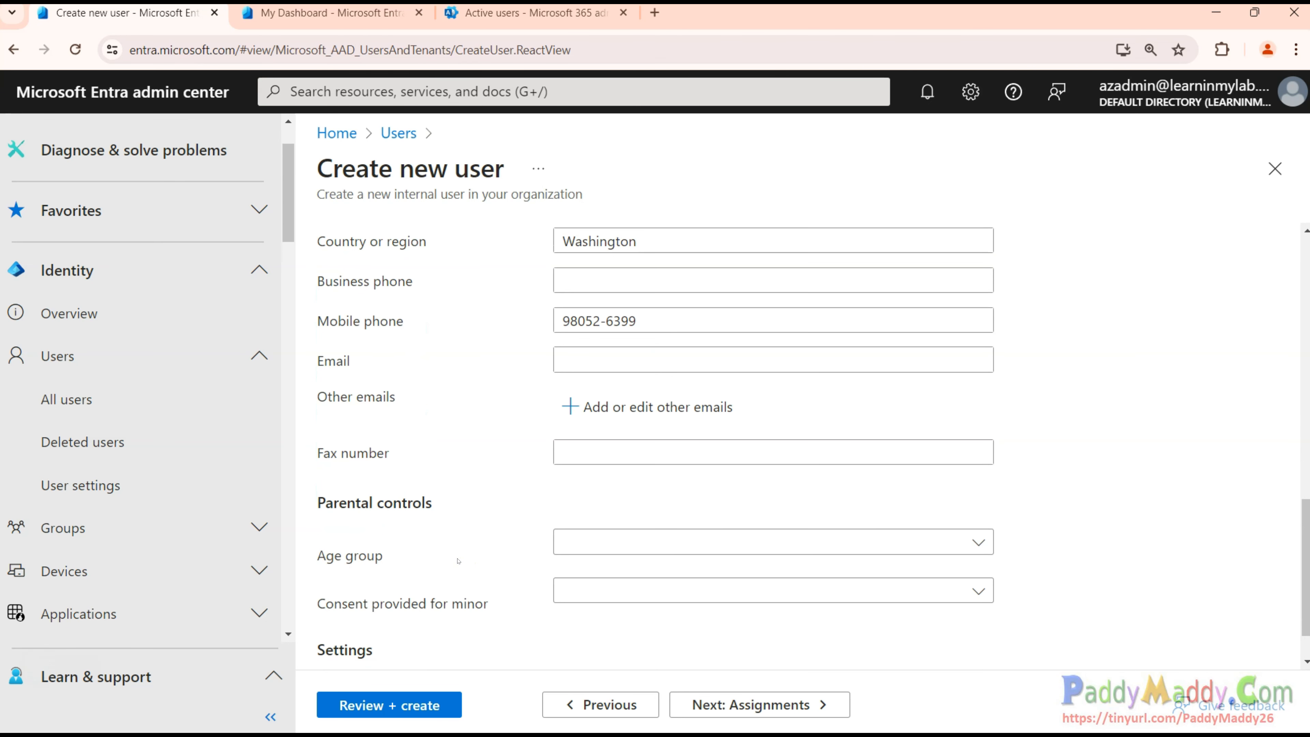
scroll(457, 560, down, 1)
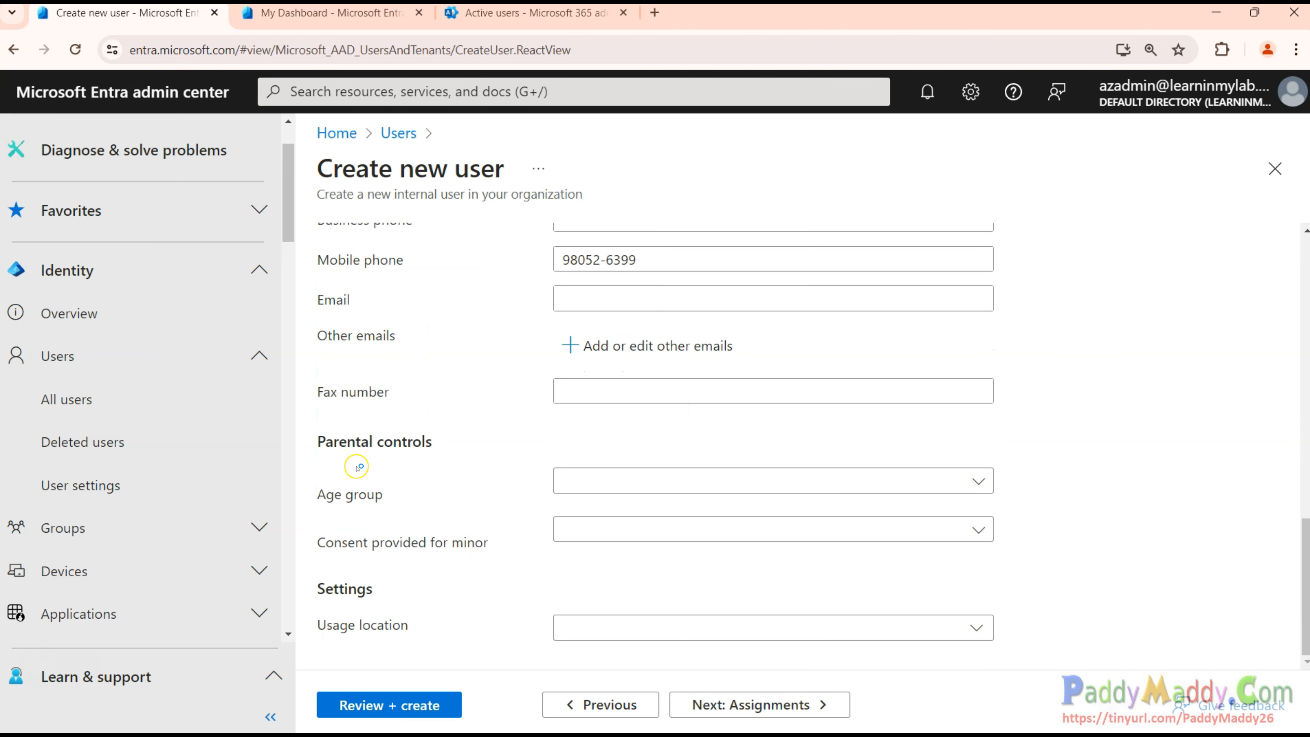
drag(321, 626, 411, 621)
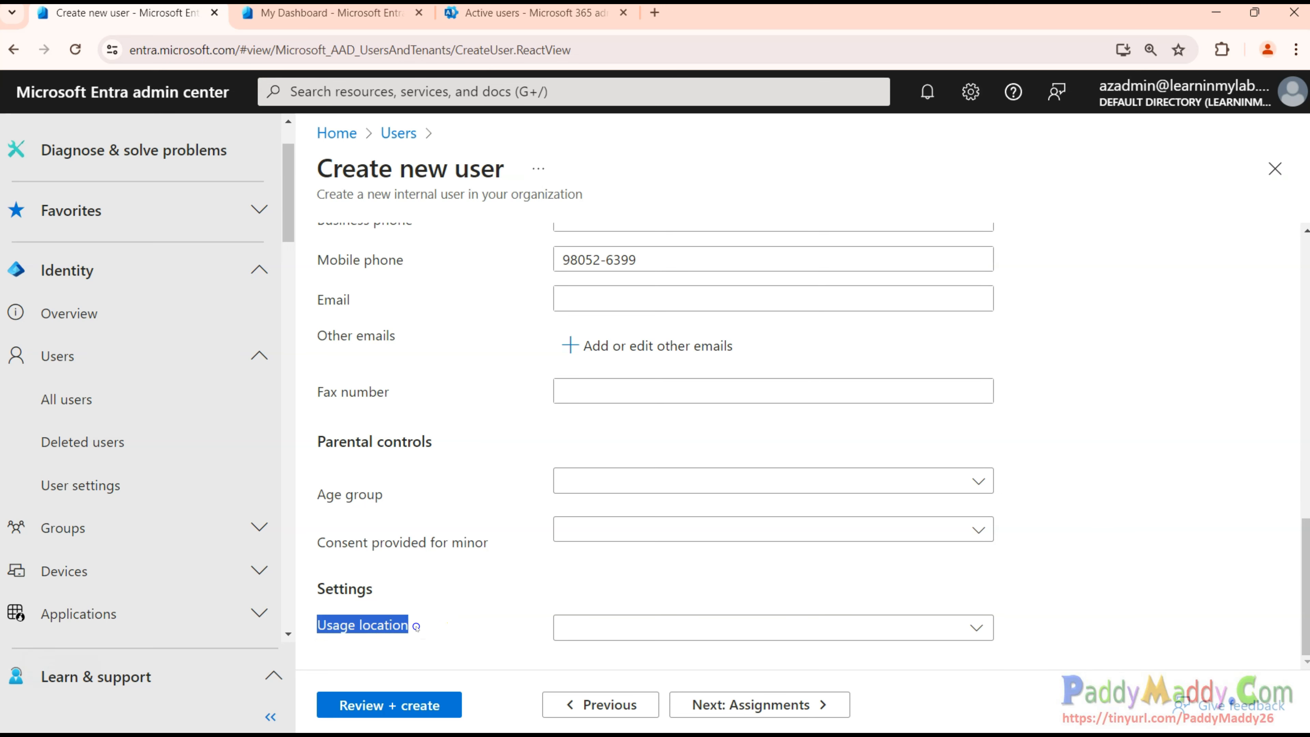
click(416, 627)
click(417, 628)
Set the usage location to United States.
scroll(466, 586, up, 8)
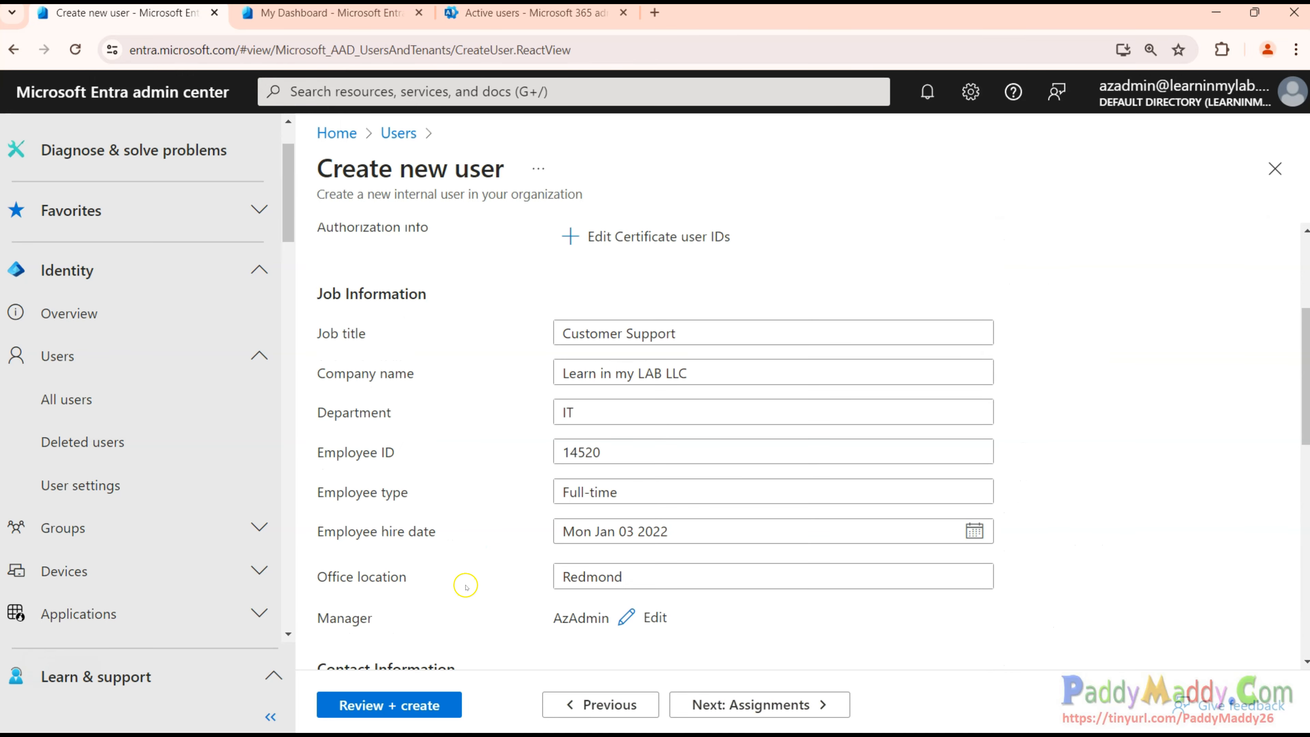
scroll(466, 586, up, 4)
scroll(474, 590, down, 6)
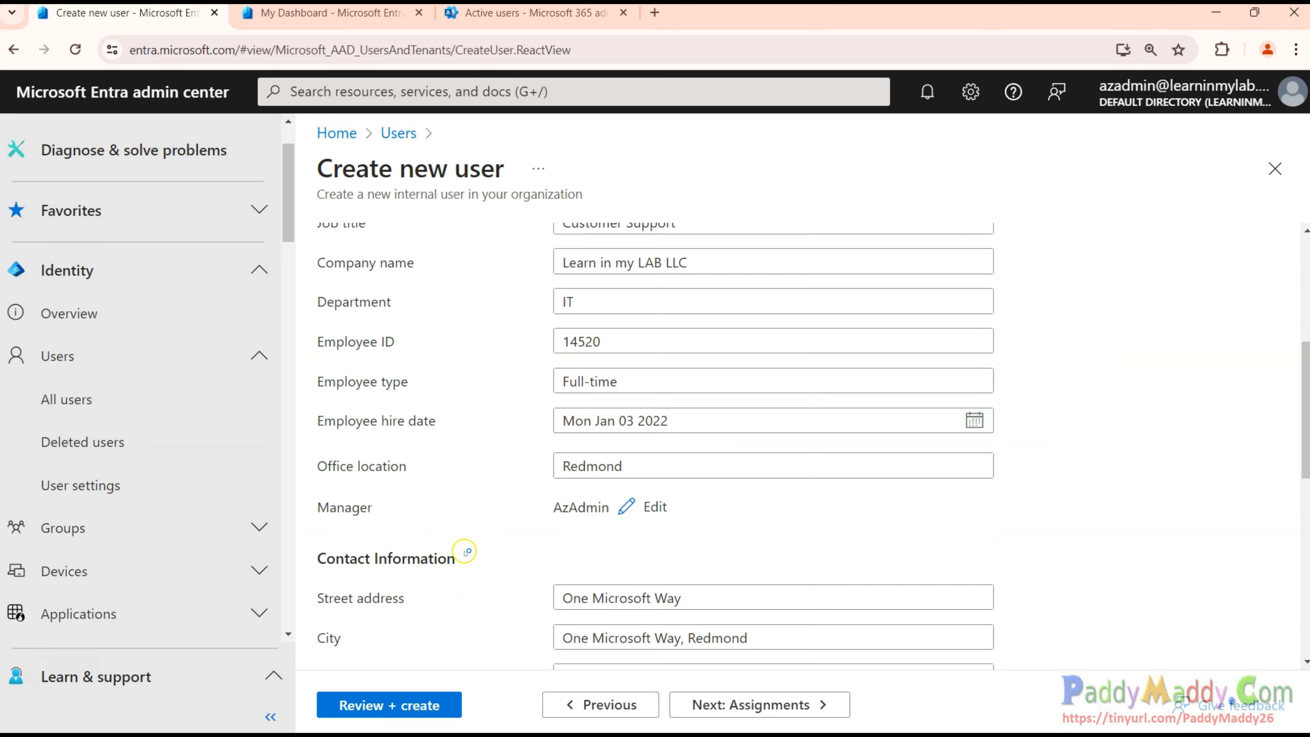
scroll(464, 547, down, 6)
scroll(435, 614, down, 4)
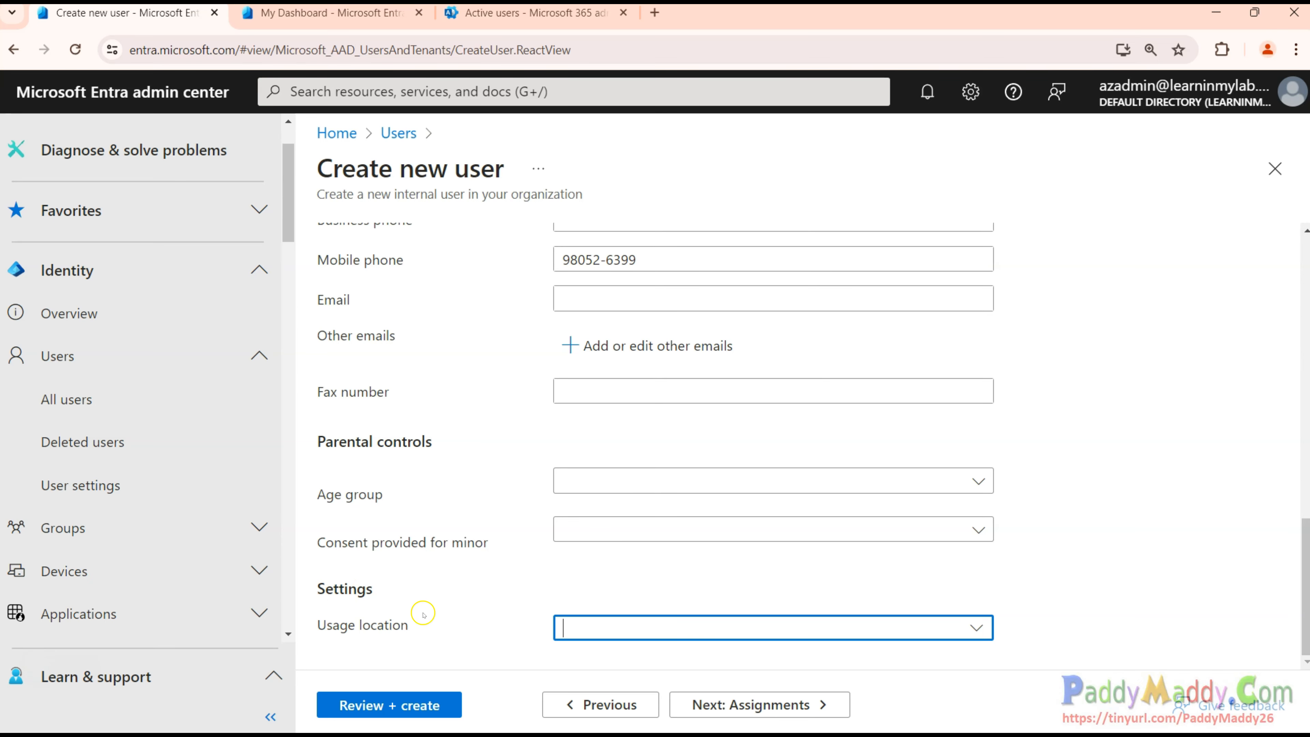
drag(322, 634, 454, 629)
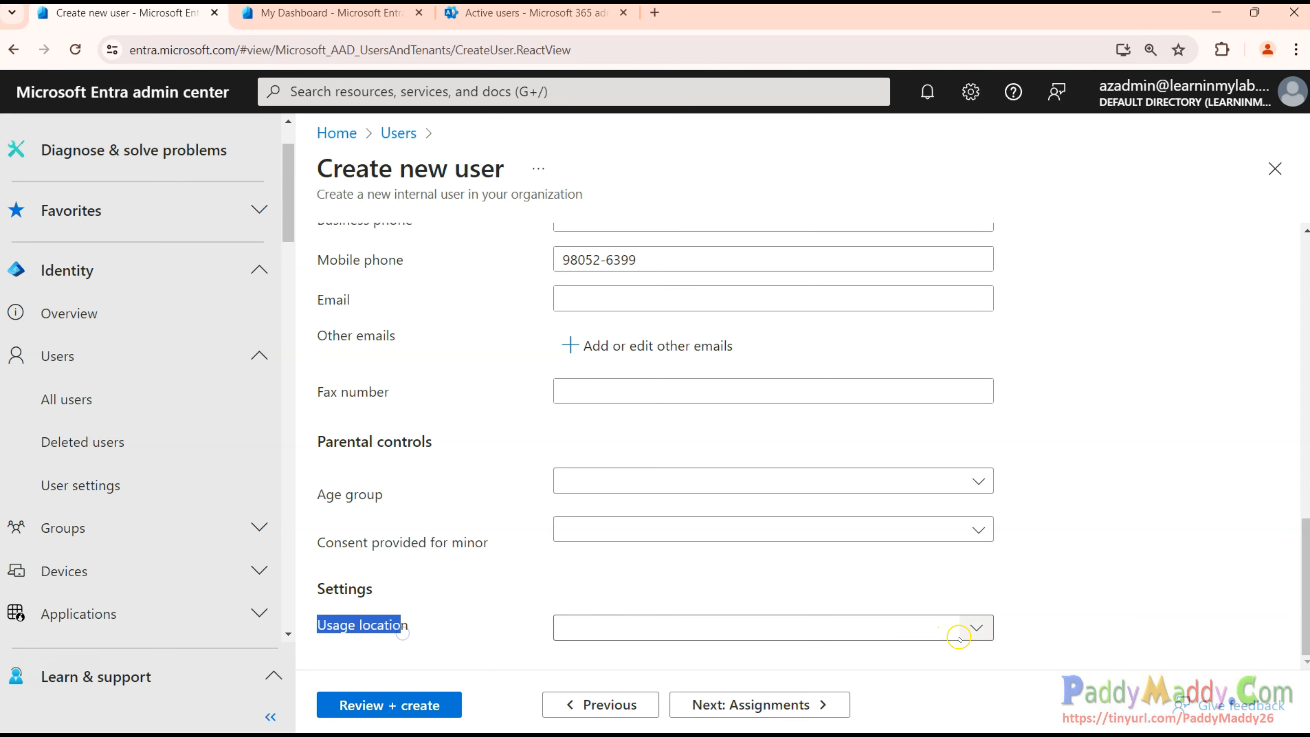
click(973, 634)
drag(1269, 246, 1271, 705)
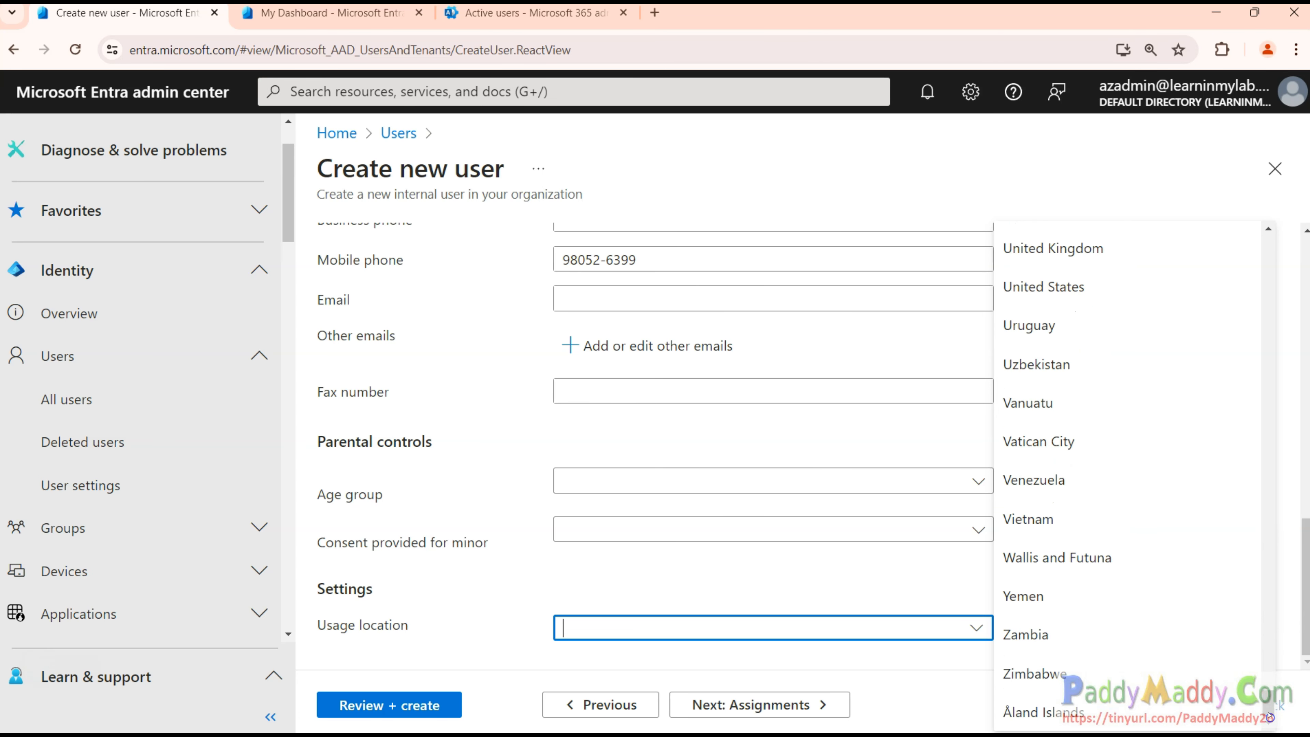
click(1078, 287)
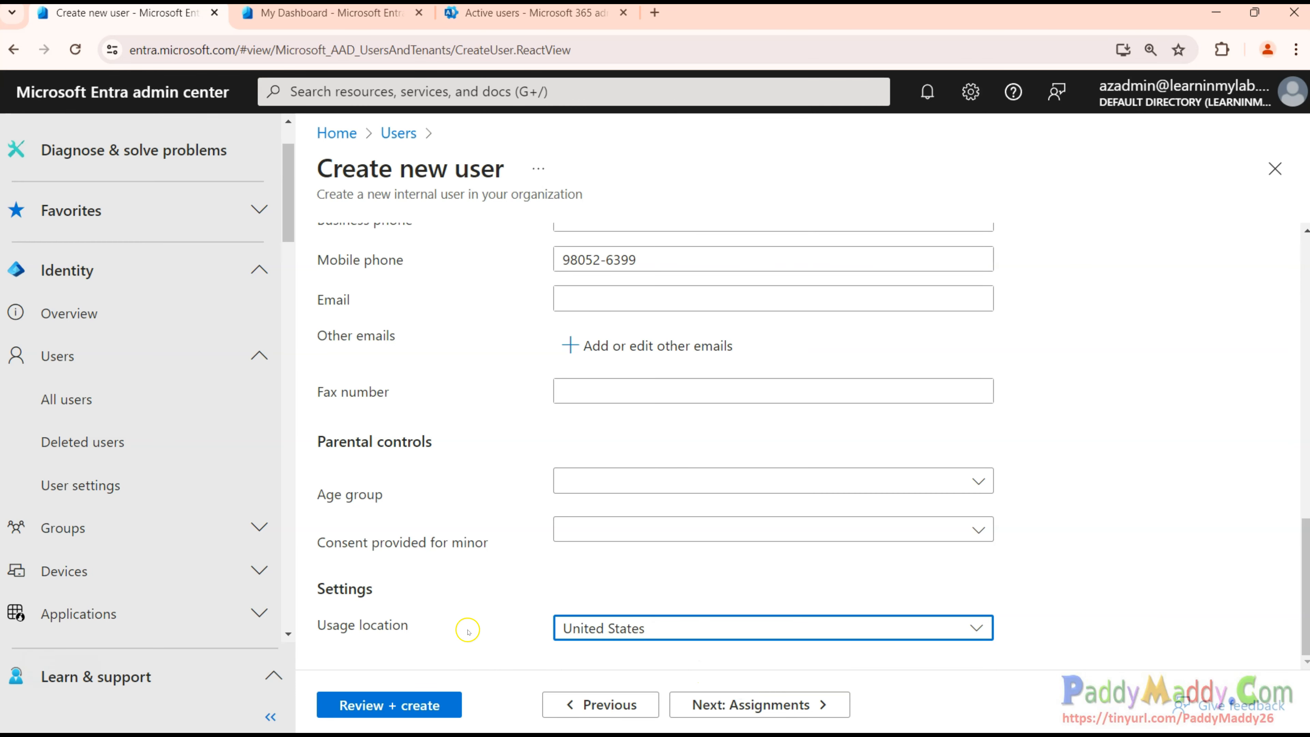
click(430, 628)
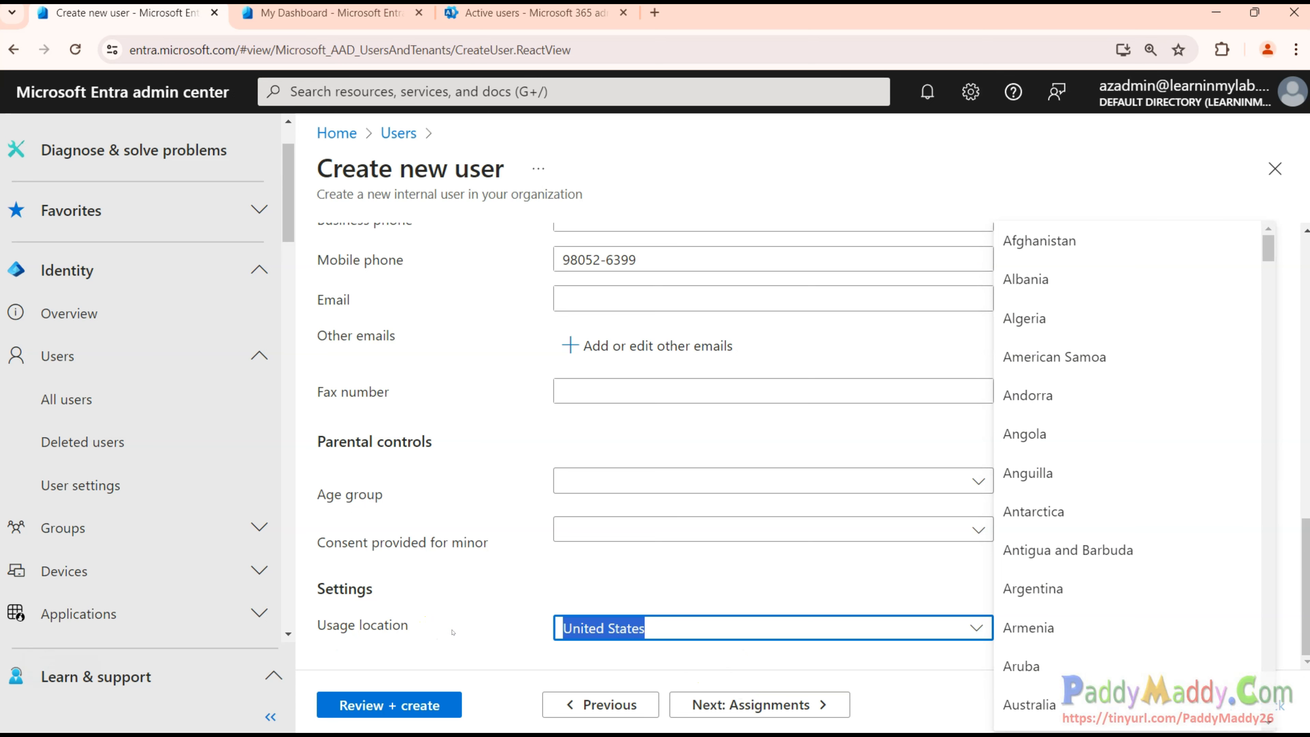
click(389, 593)
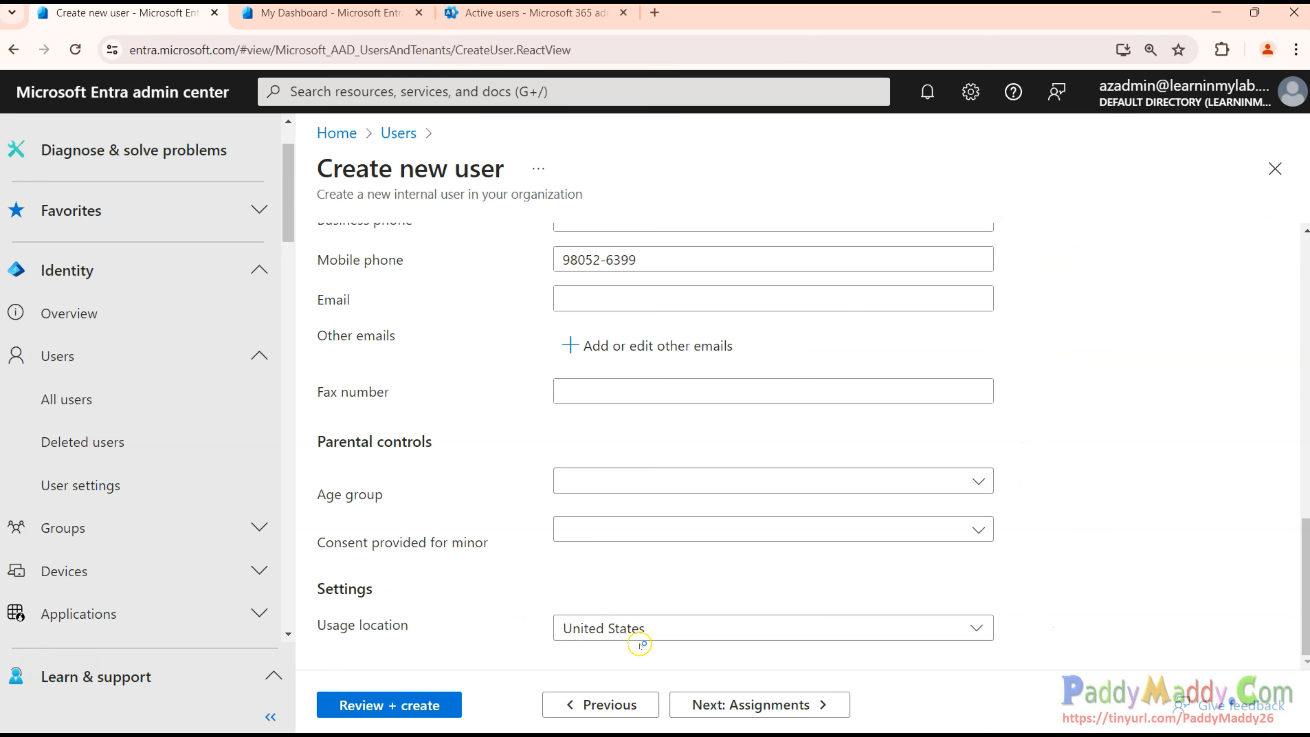
Move the new-user form on to the Assignments step.
drag(340, 625, 441, 626)
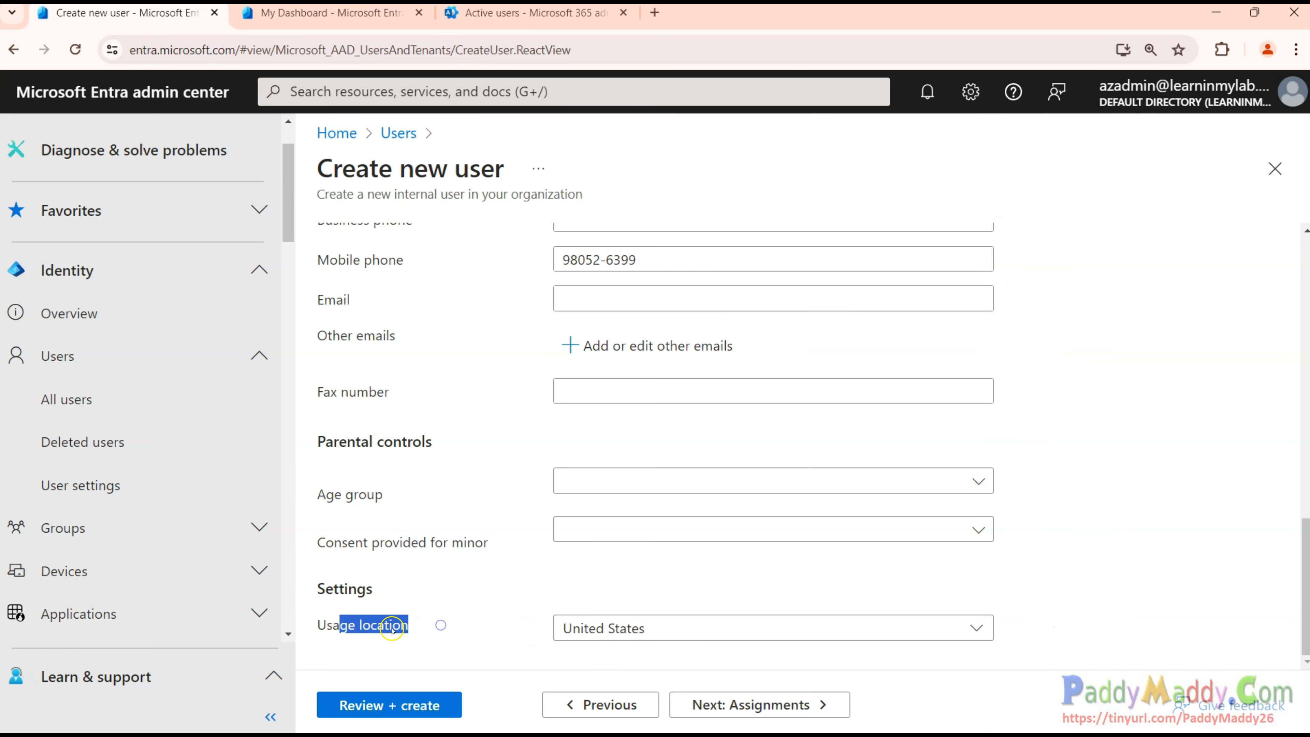
click(425, 633)
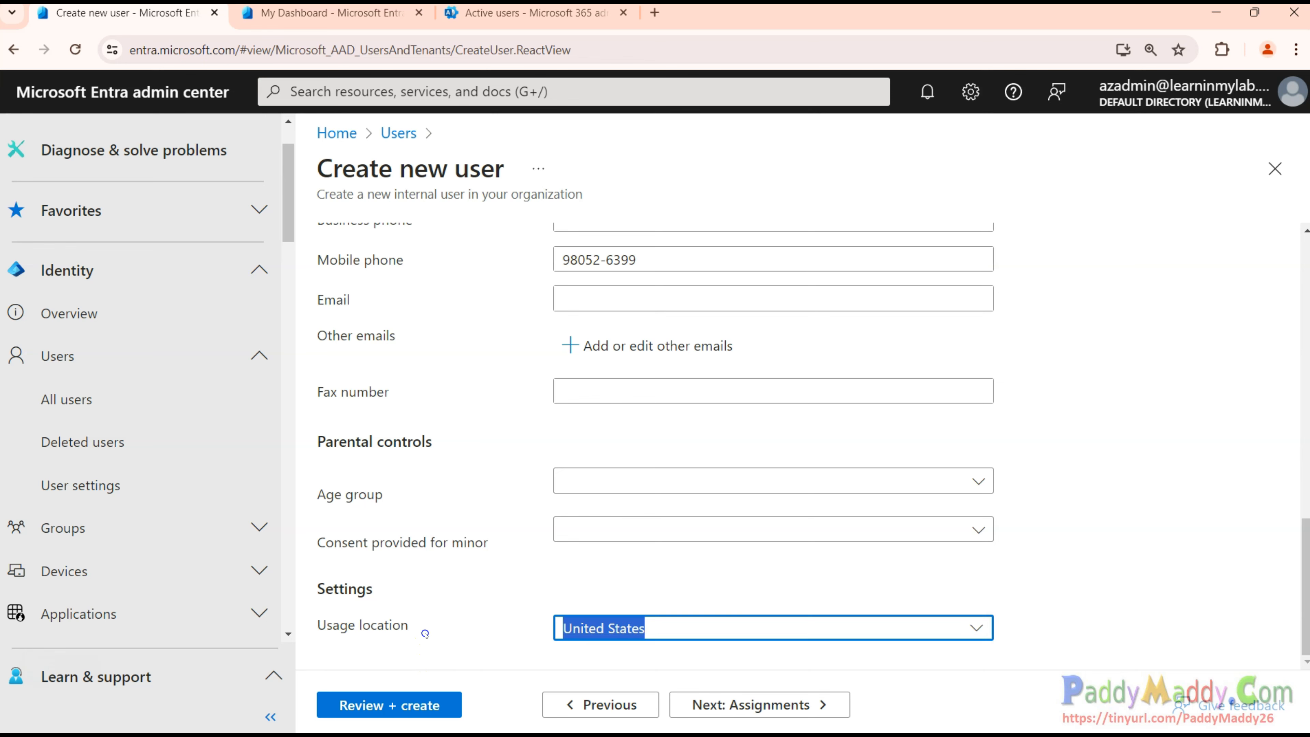
drag(314, 441, 471, 510)
click(471, 542)
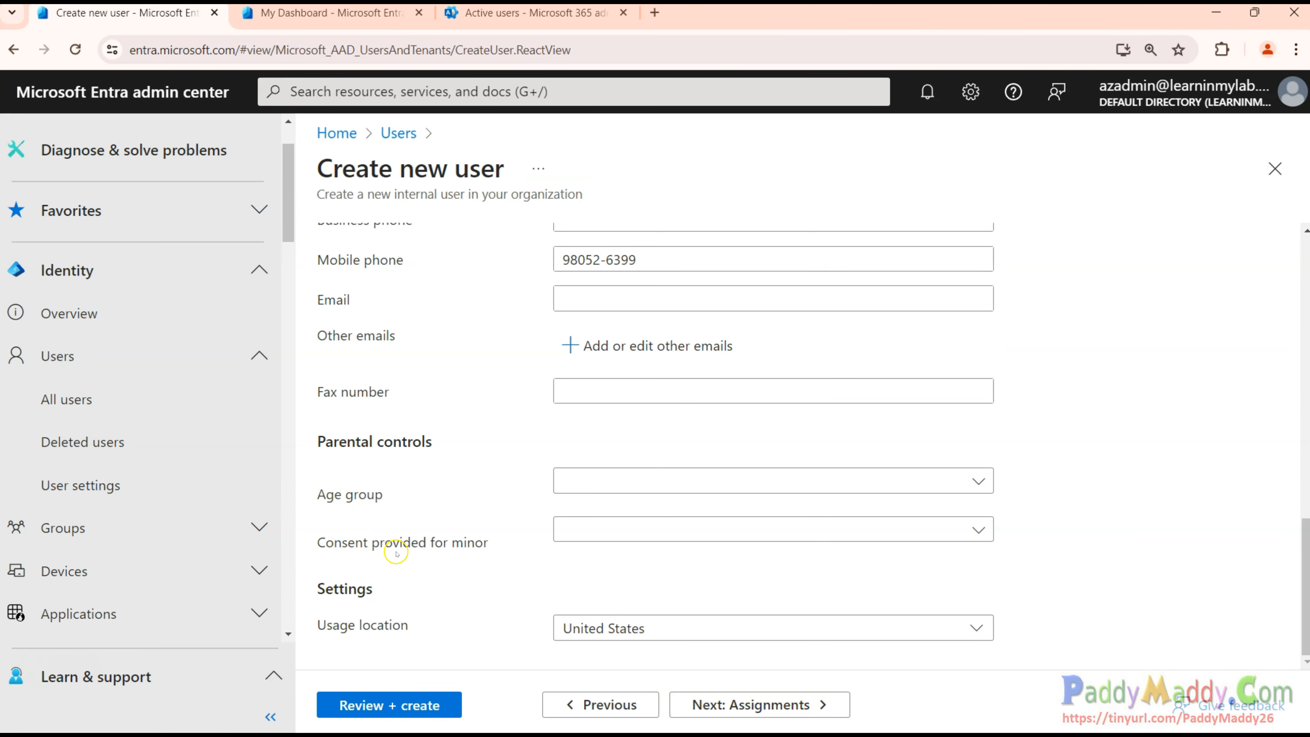
click(804, 705)
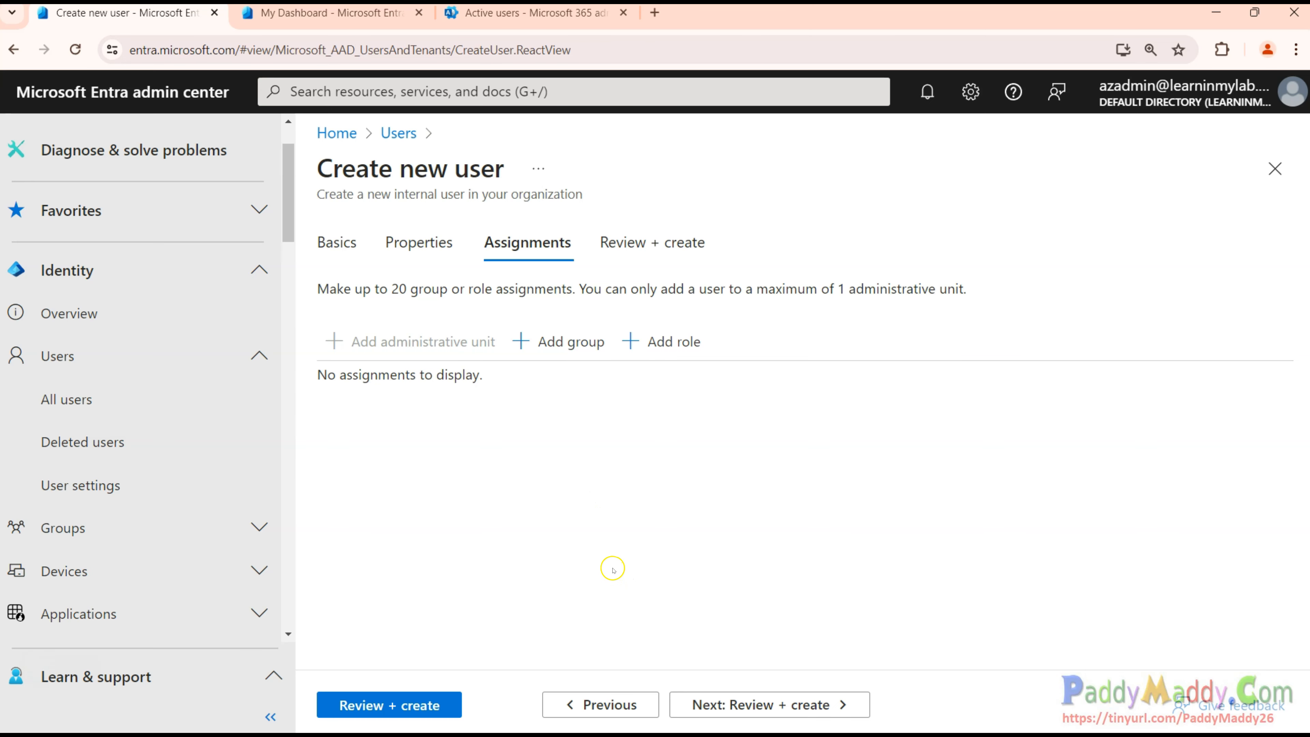
Assign the All Company group to the new user from the Select group panel.
click(579, 351)
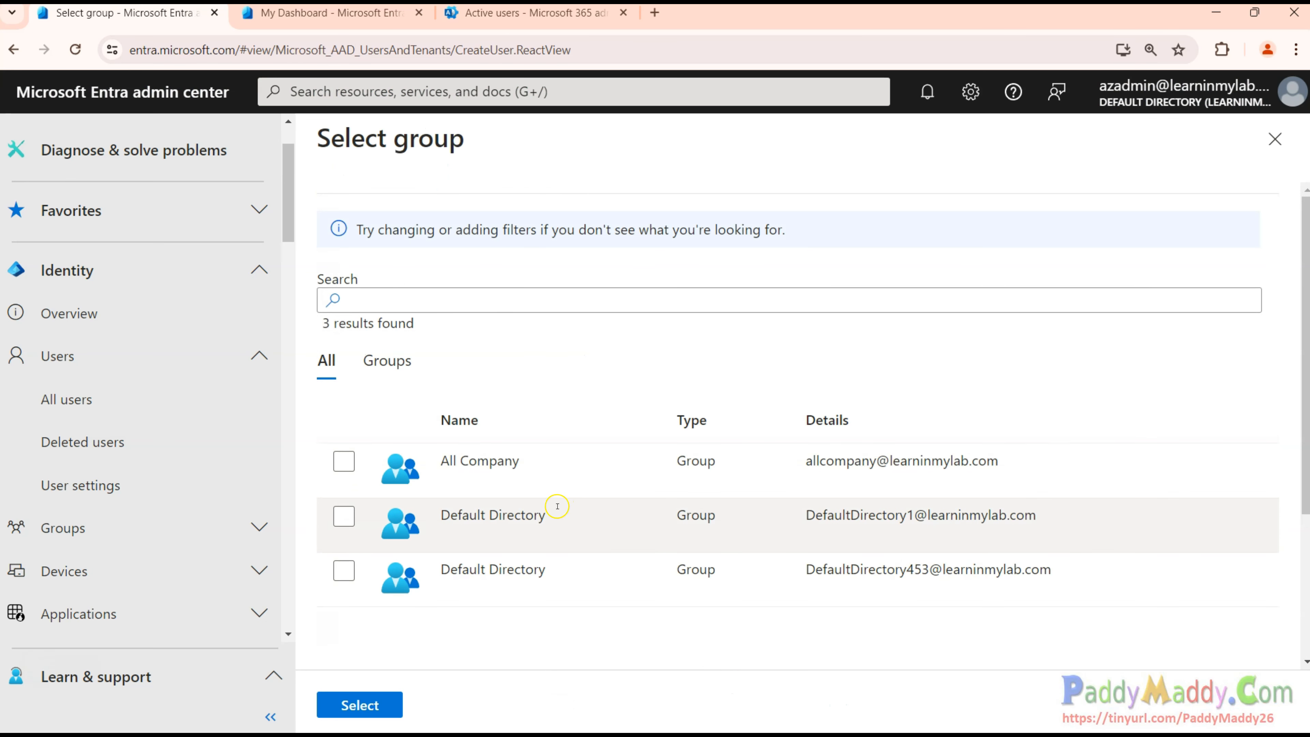
click(343, 463)
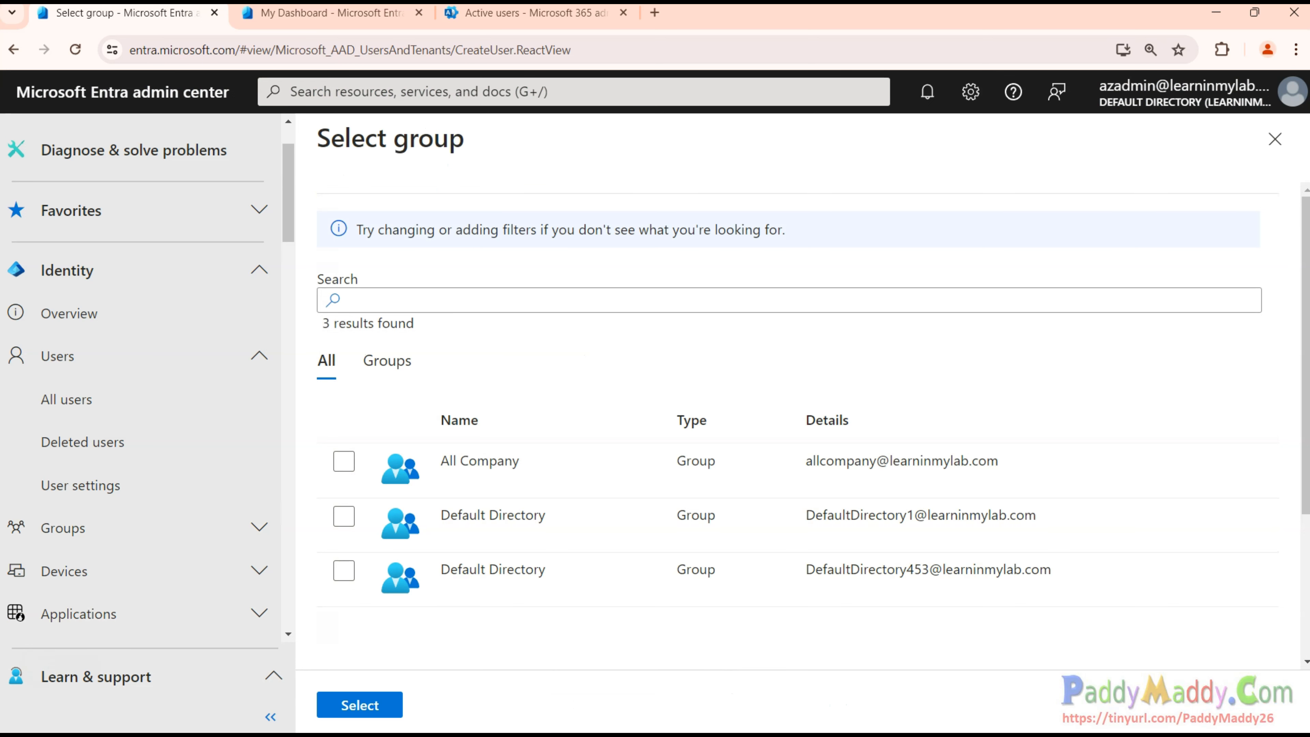
click(345, 462)
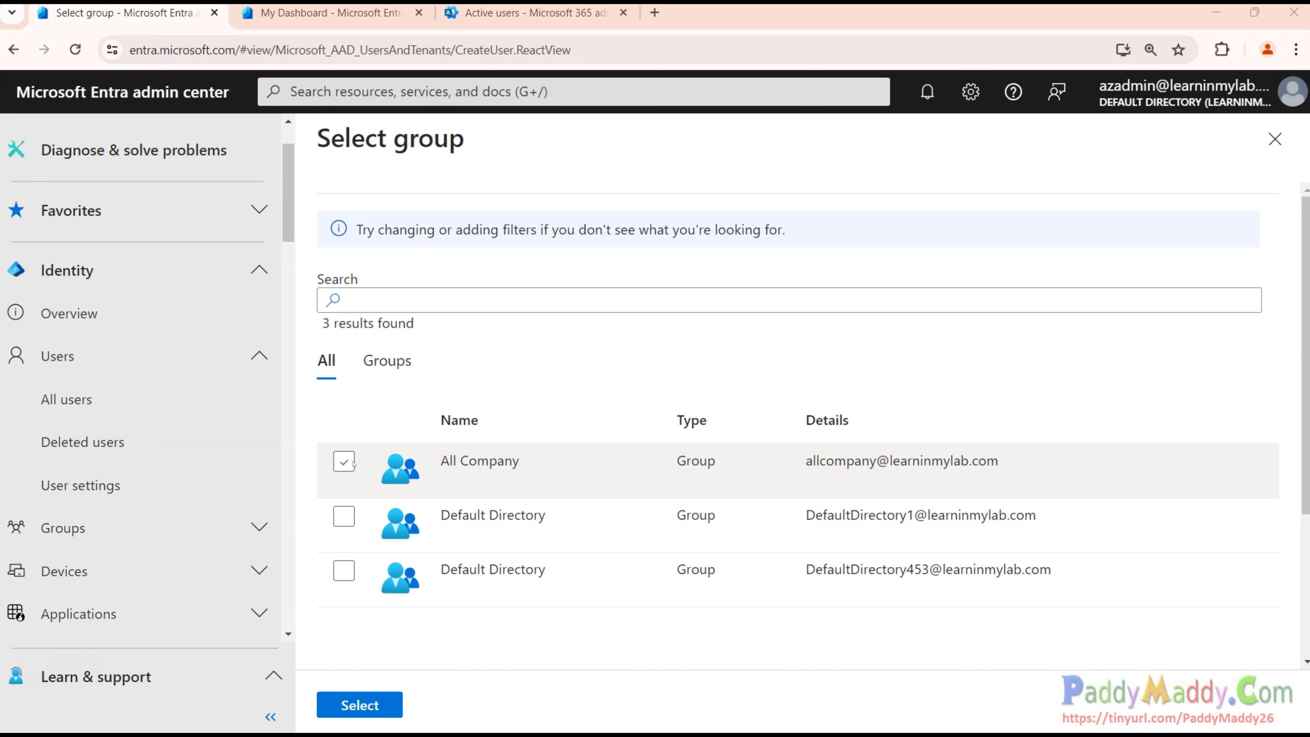
click(343, 461)
click(338, 465)
click(361, 705)
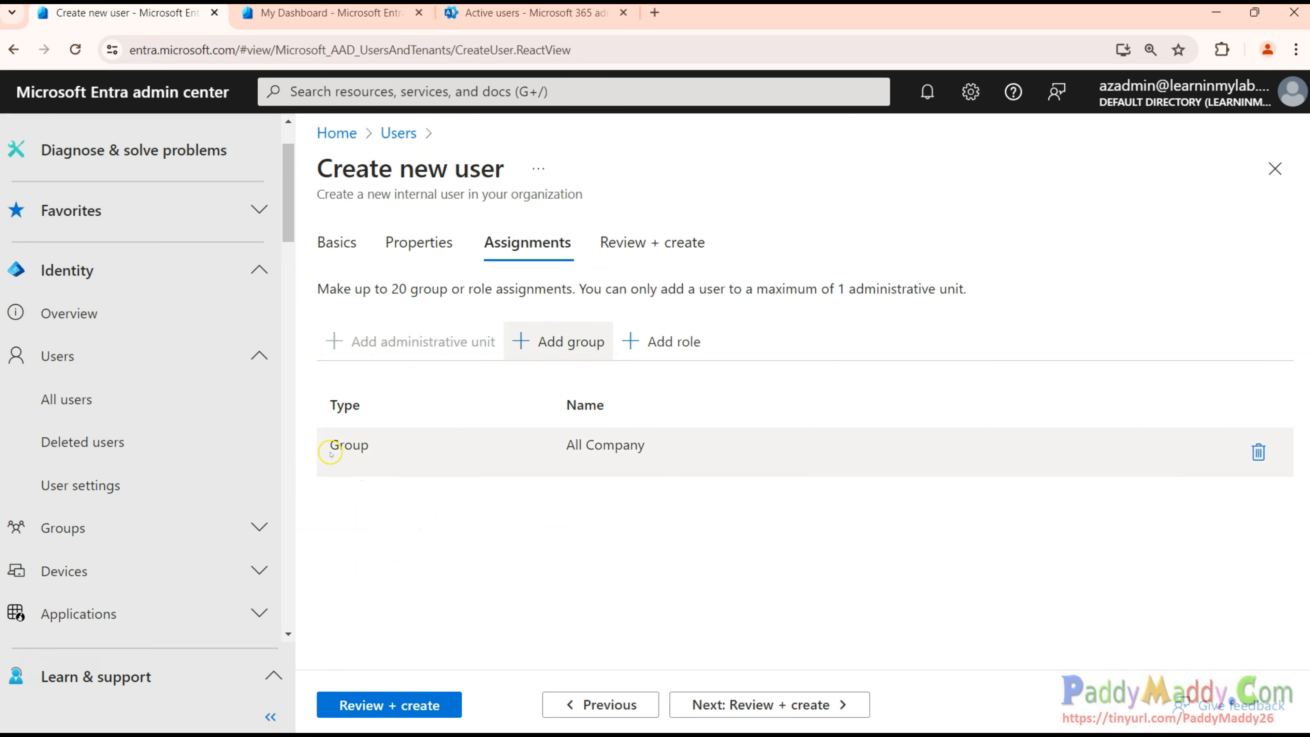
drag(330, 453, 657, 449)
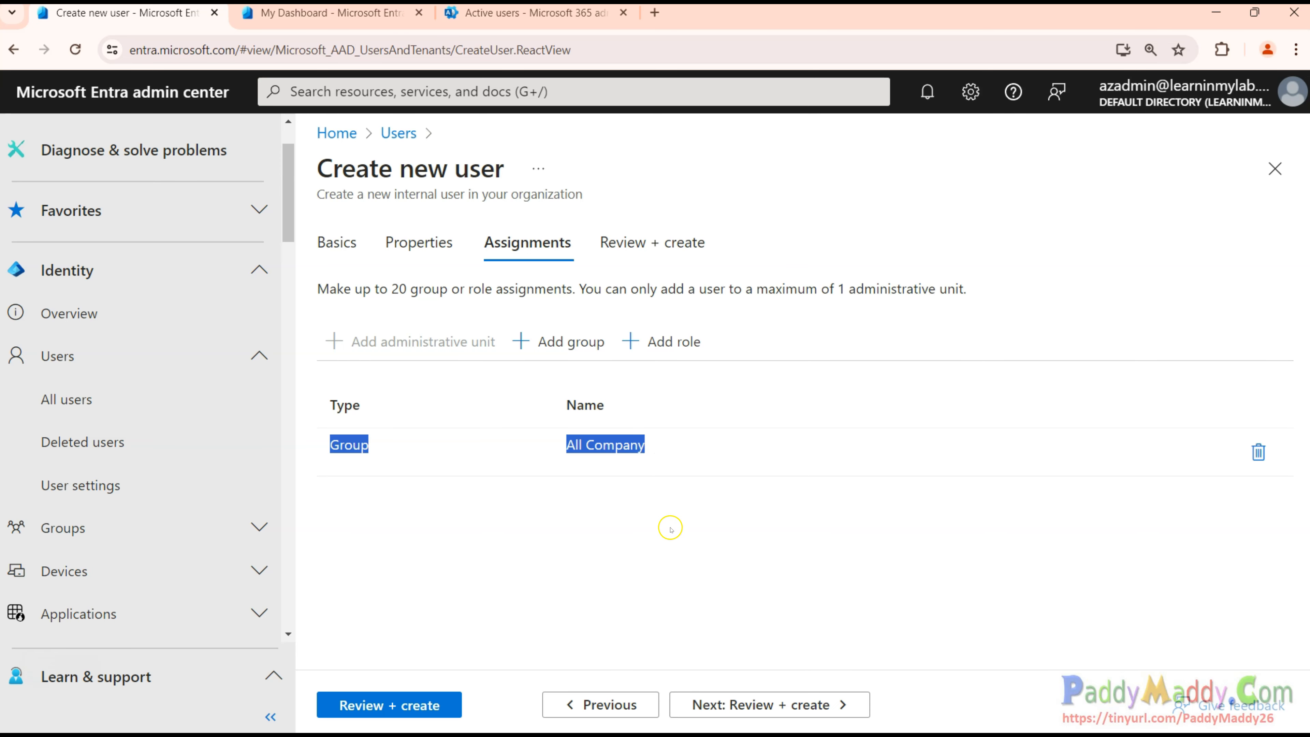
Open Directory roles and review the Global Administrator and Security Operator descriptions.
click(681, 343)
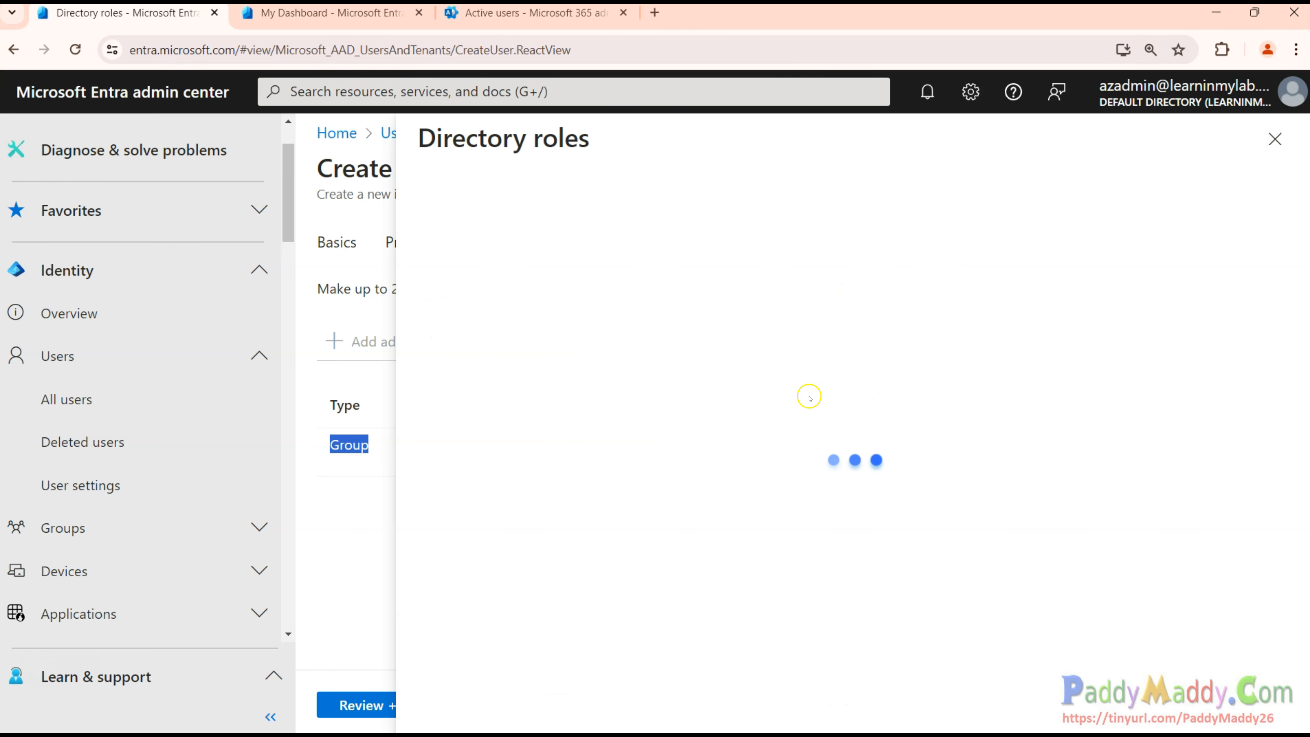
scroll(830, 424, down, 10)
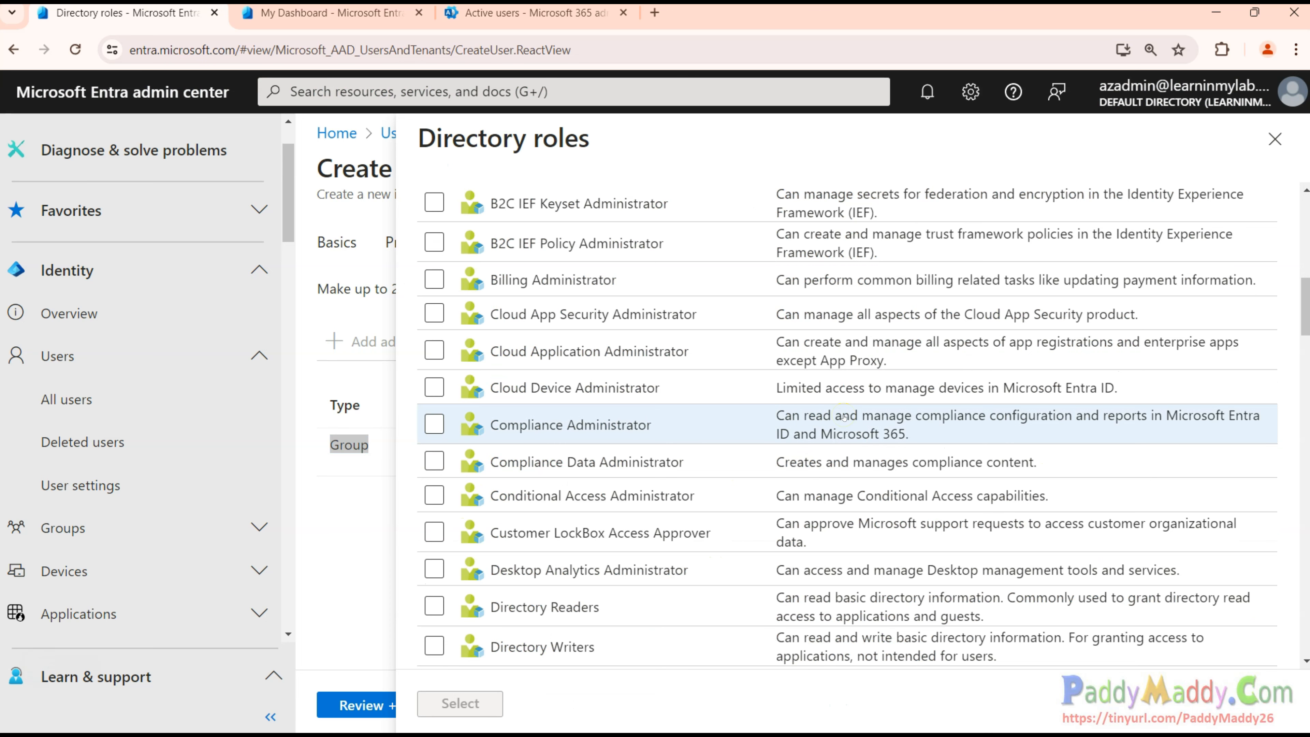
scroll(844, 416, down, 7)
scroll(804, 464, down, 3)
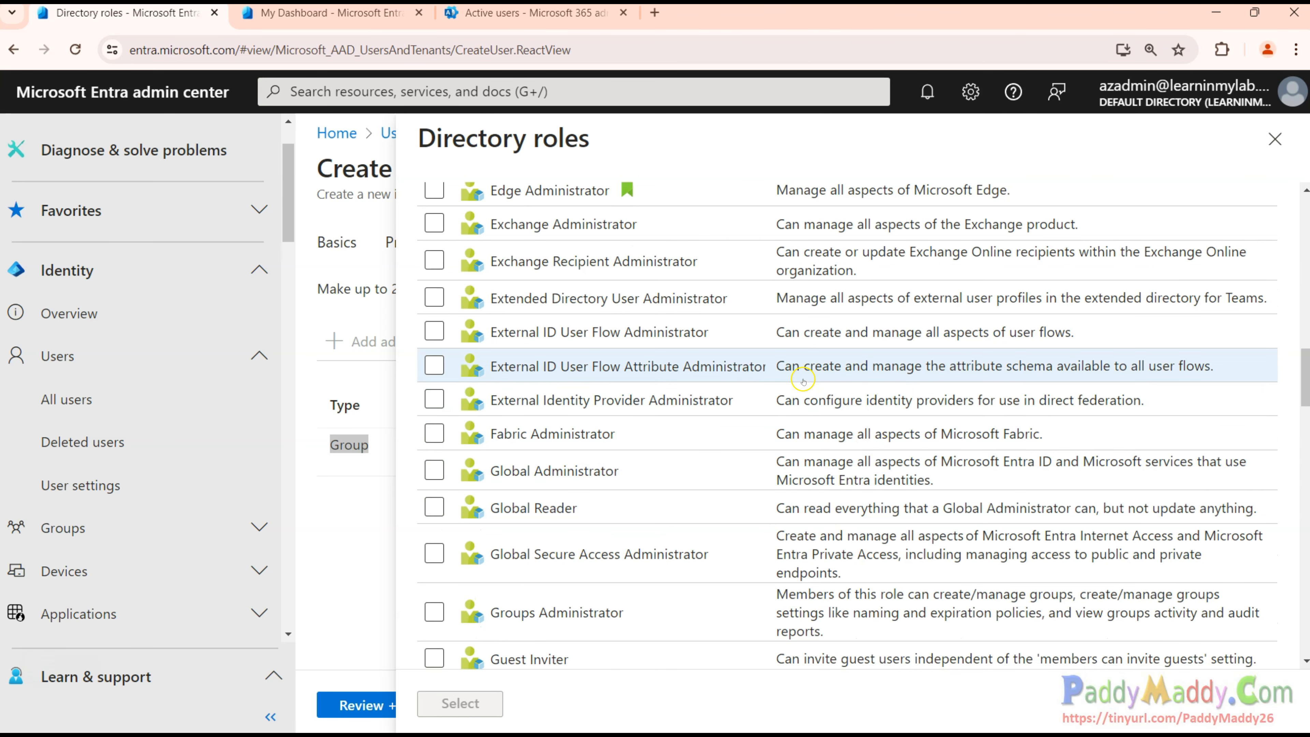
drag(489, 470, 946, 483)
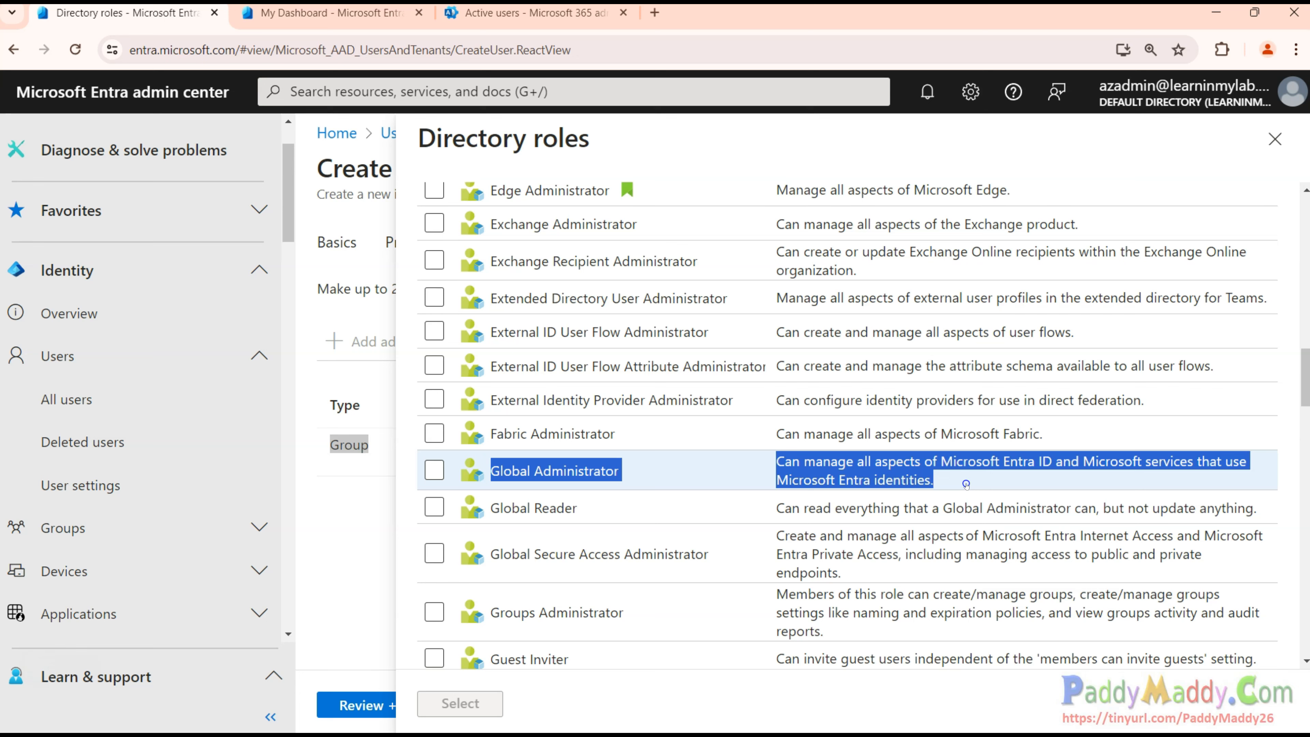
drag(1040, 471, 1225, 463)
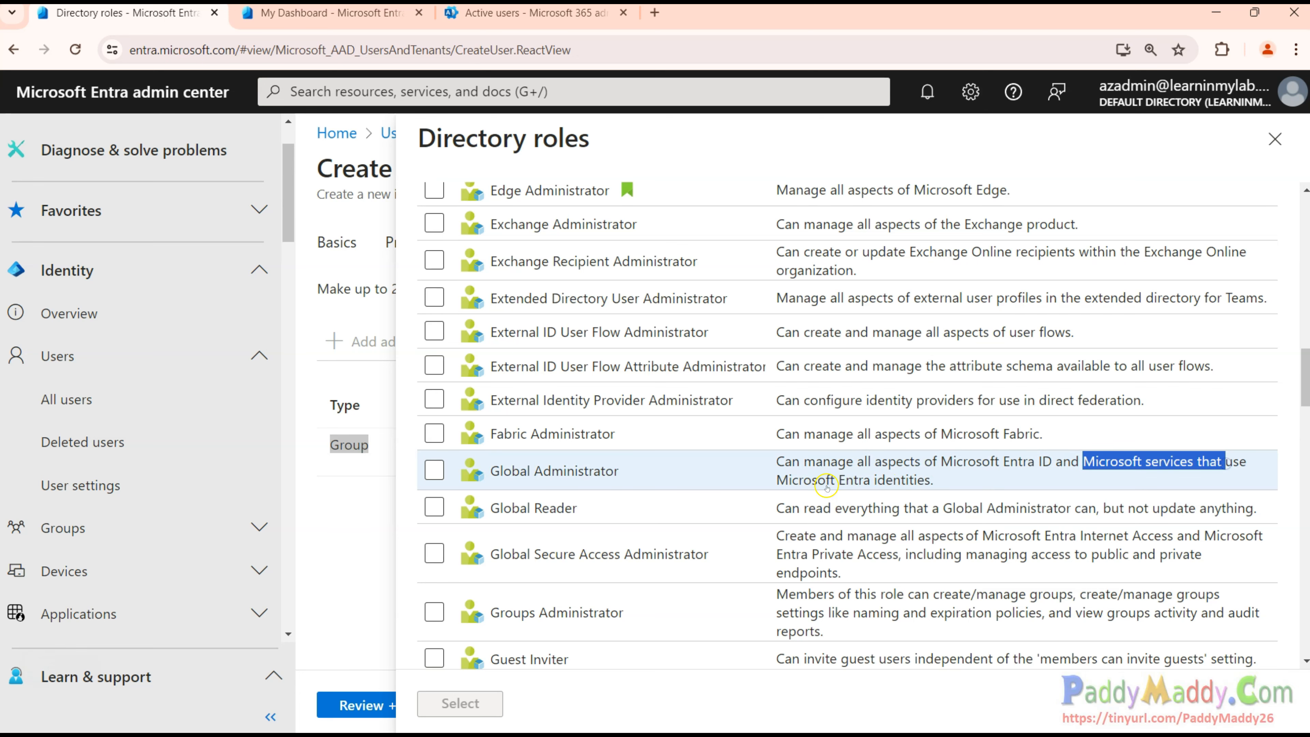
drag(943, 480, 795, 464)
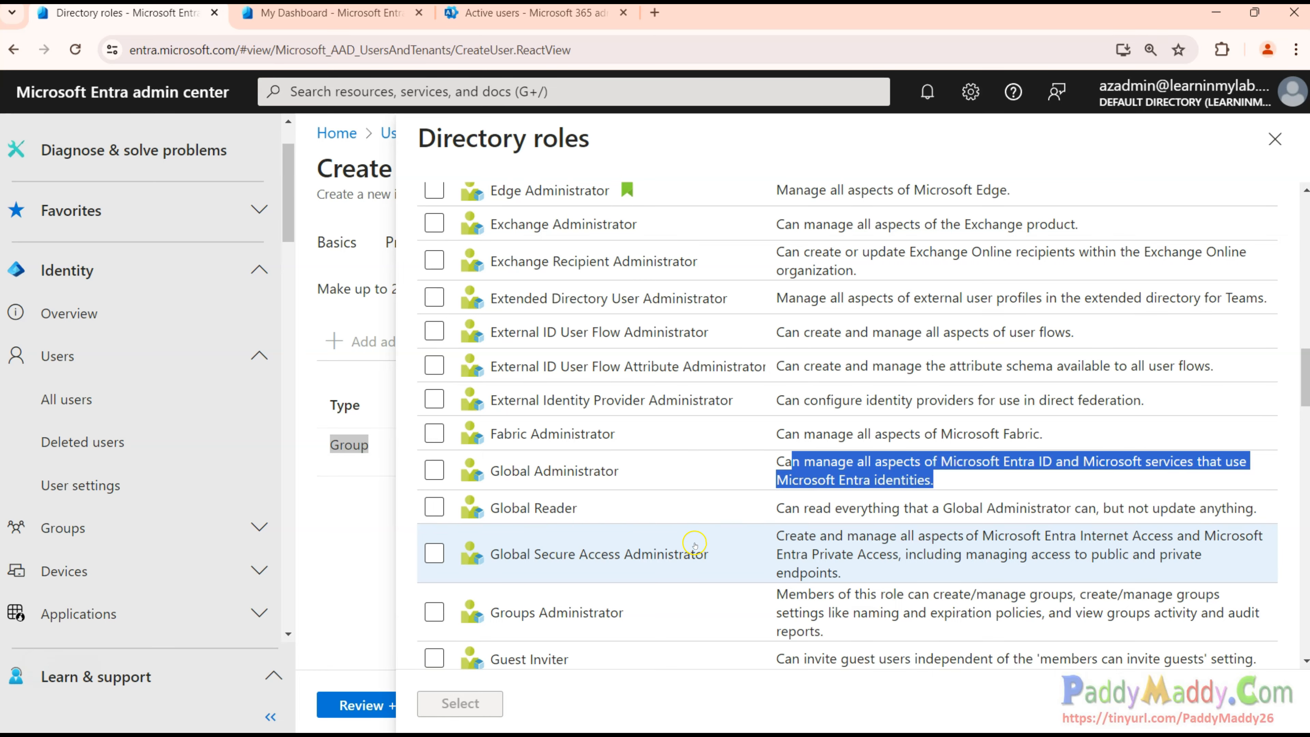
scroll(695, 539, up, 10)
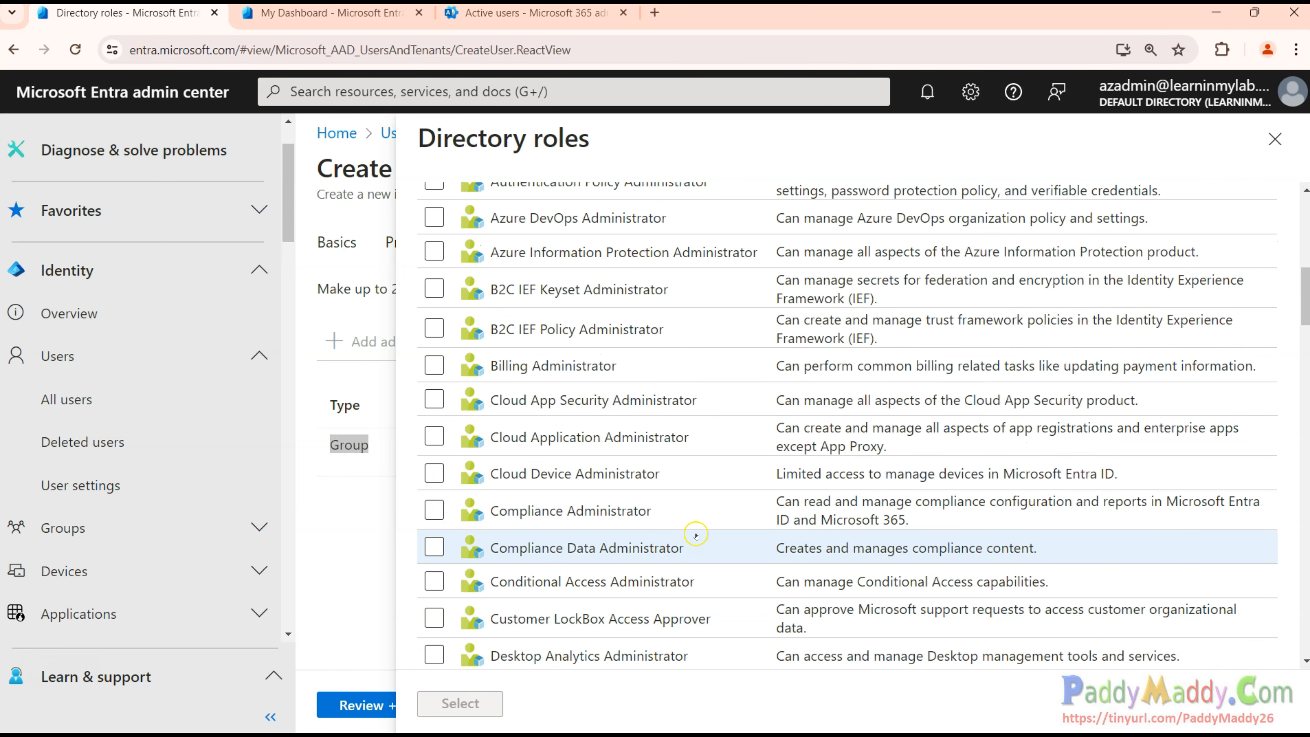
scroll(695, 535, up, 5)
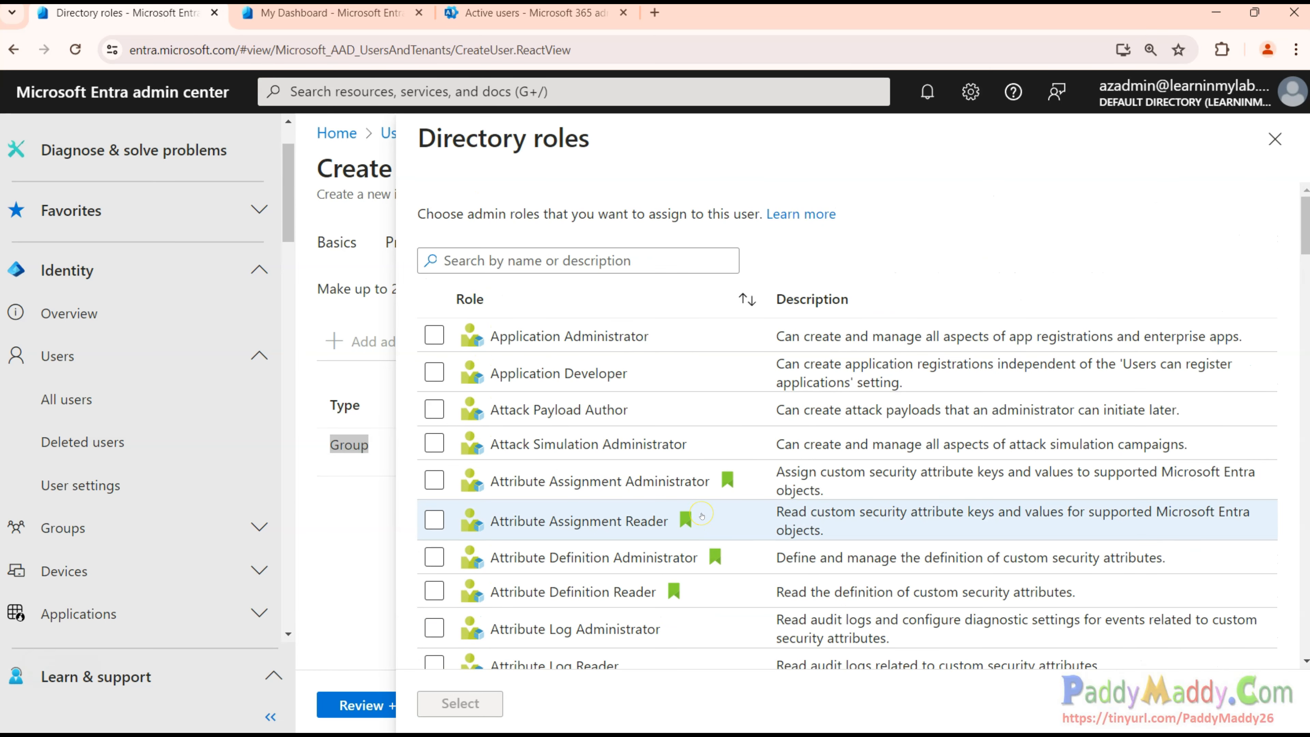
scroll(701, 516, down, 15)
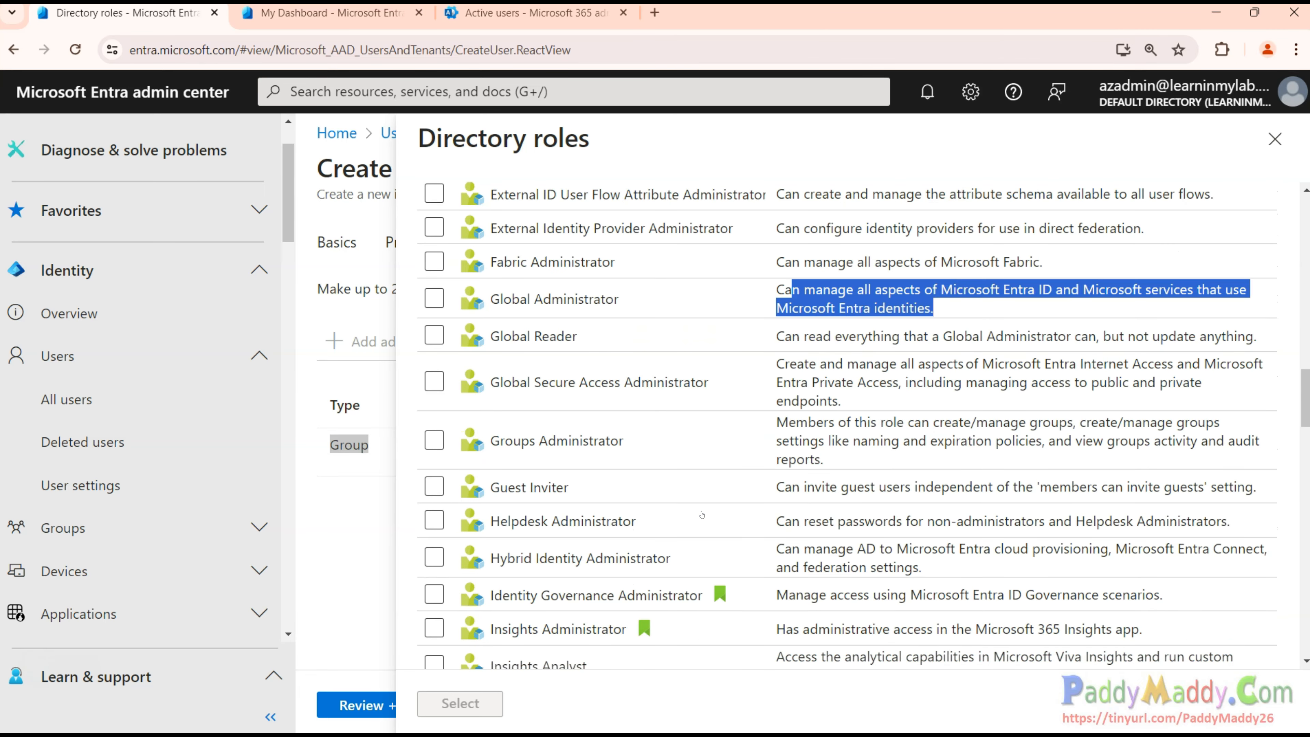
scroll(701, 515, down, 20)
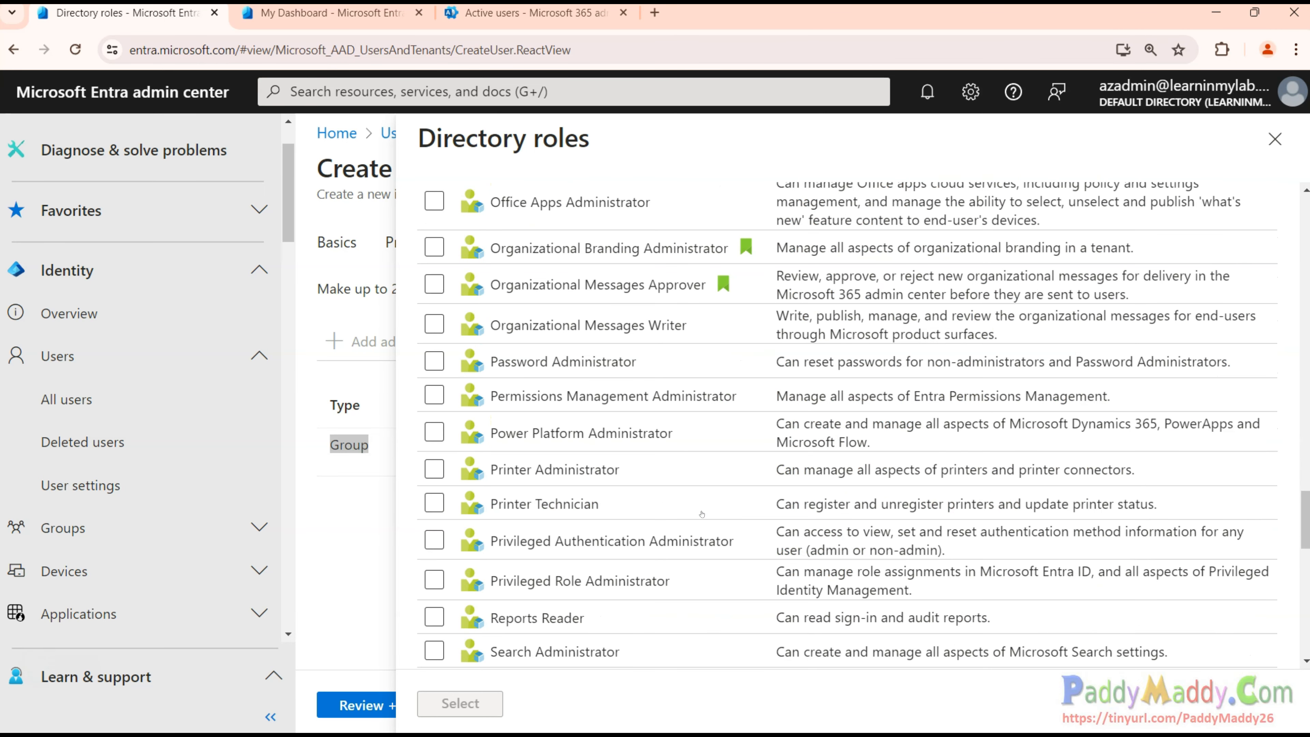
scroll(701, 514, down, 5)
click(572, 251)
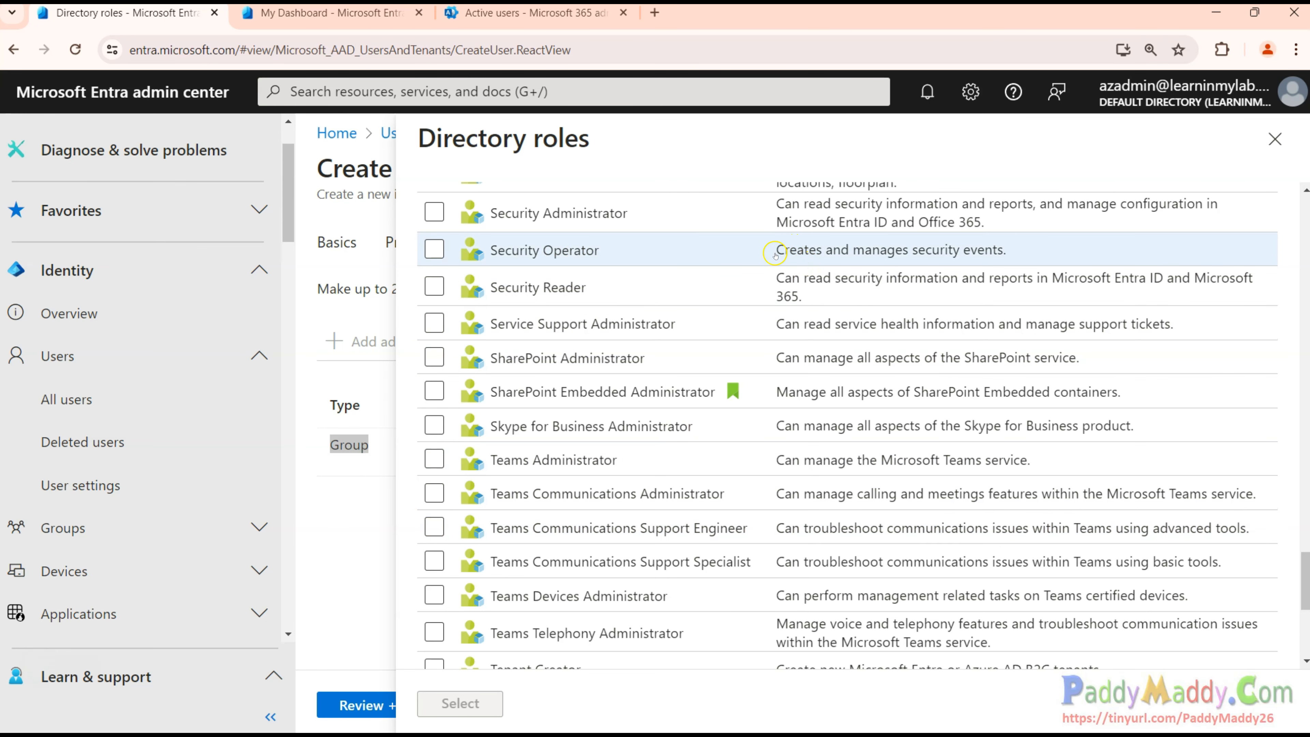
drag(774, 250, 1001, 258)
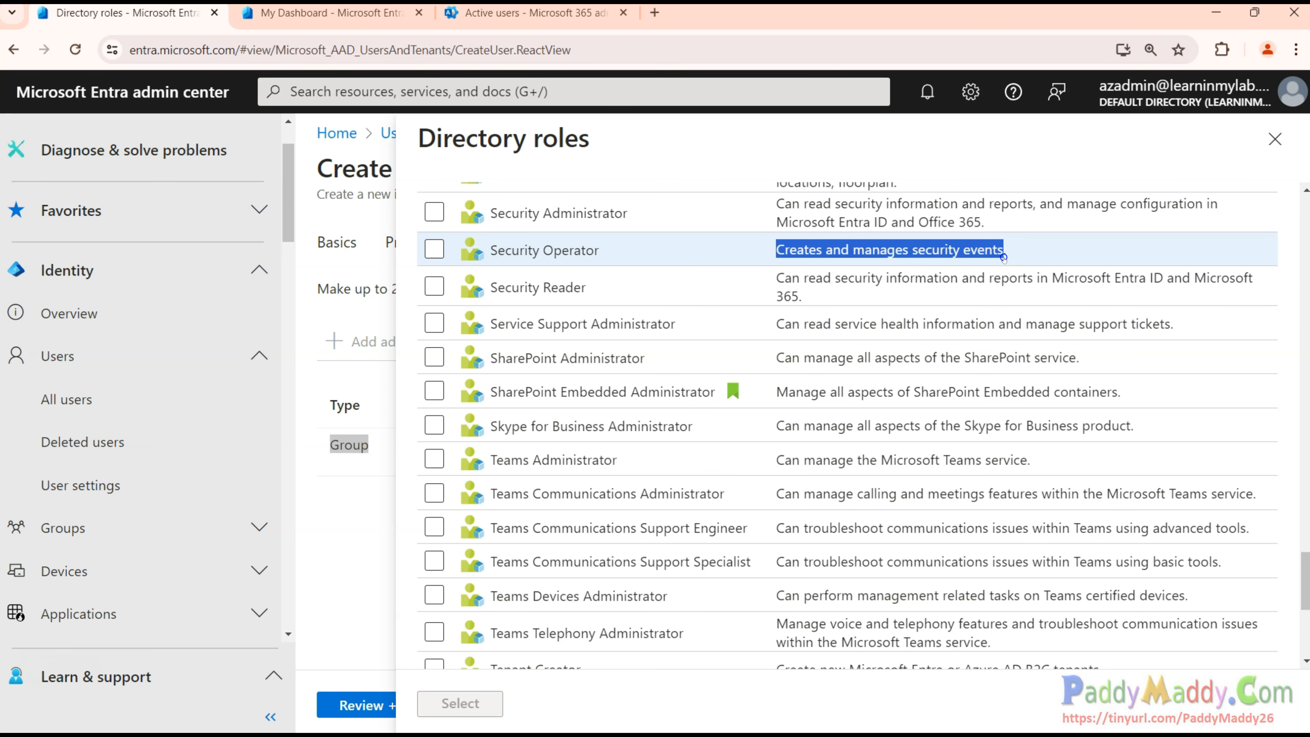
drag(599, 250, 485, 256)
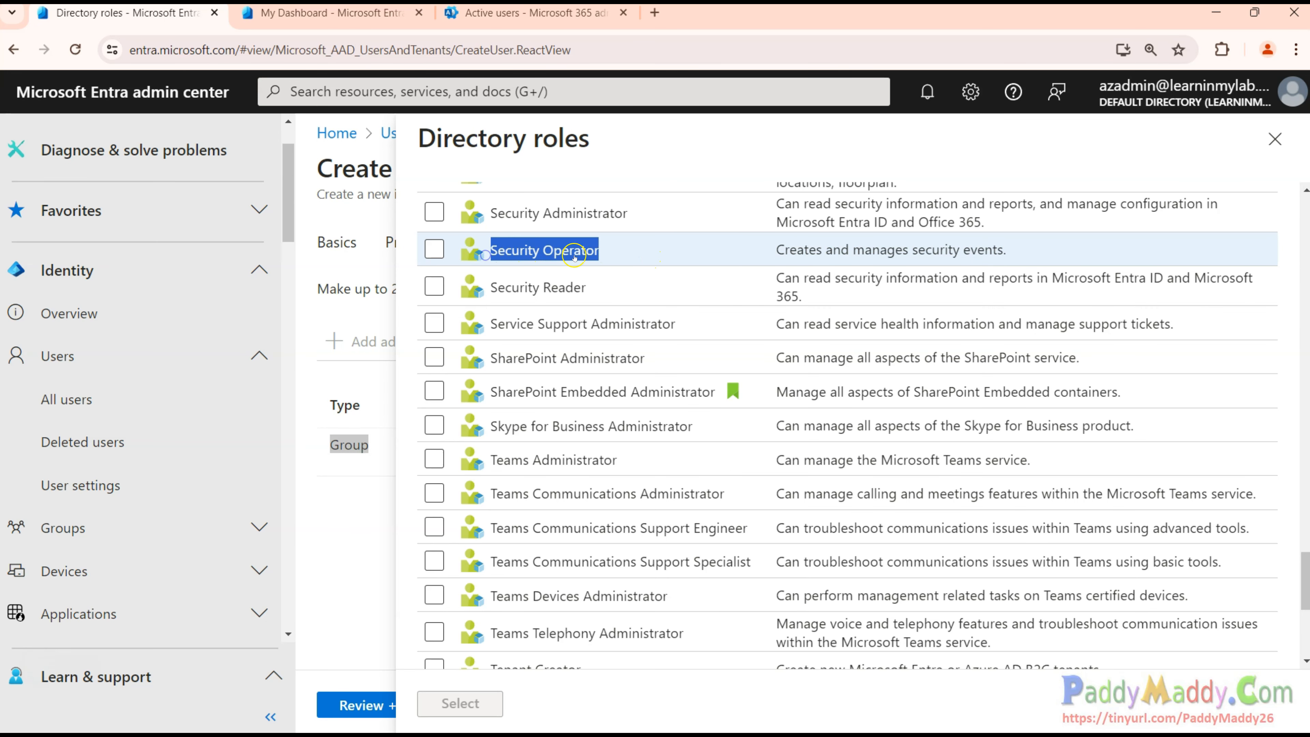
Review Security Administrator and Application Administrator, then close the roles list unassigned.
scroll(567, 385, up, 3)
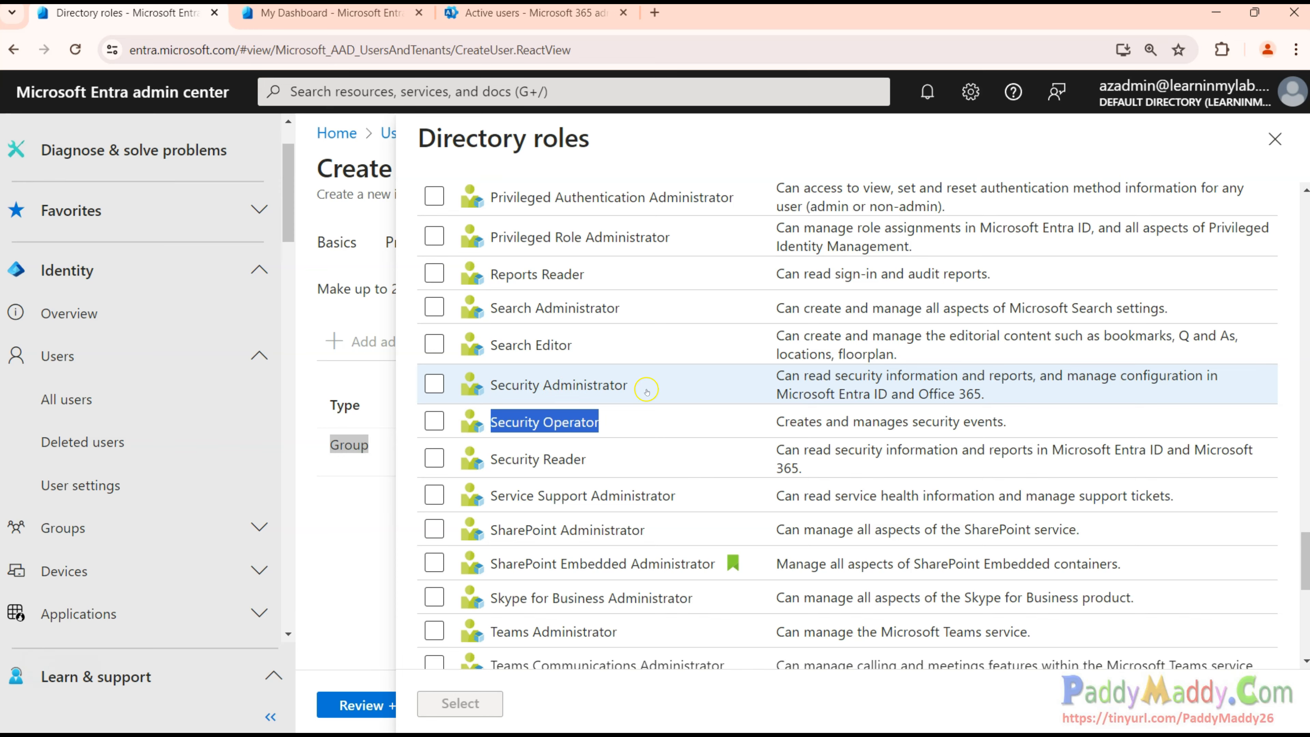
drag(646, 391, 490, 384)
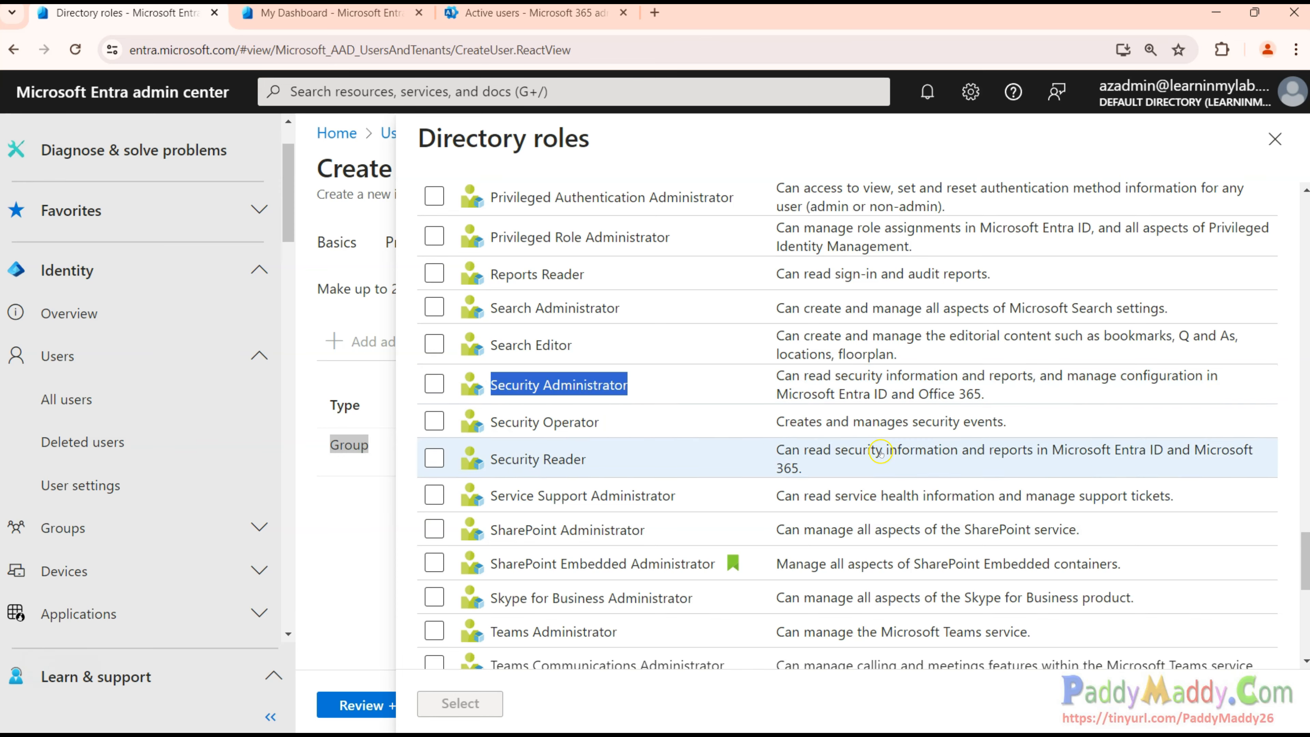
scroll(649, 503, up, 18)
scroll(645, 509, up, 1)
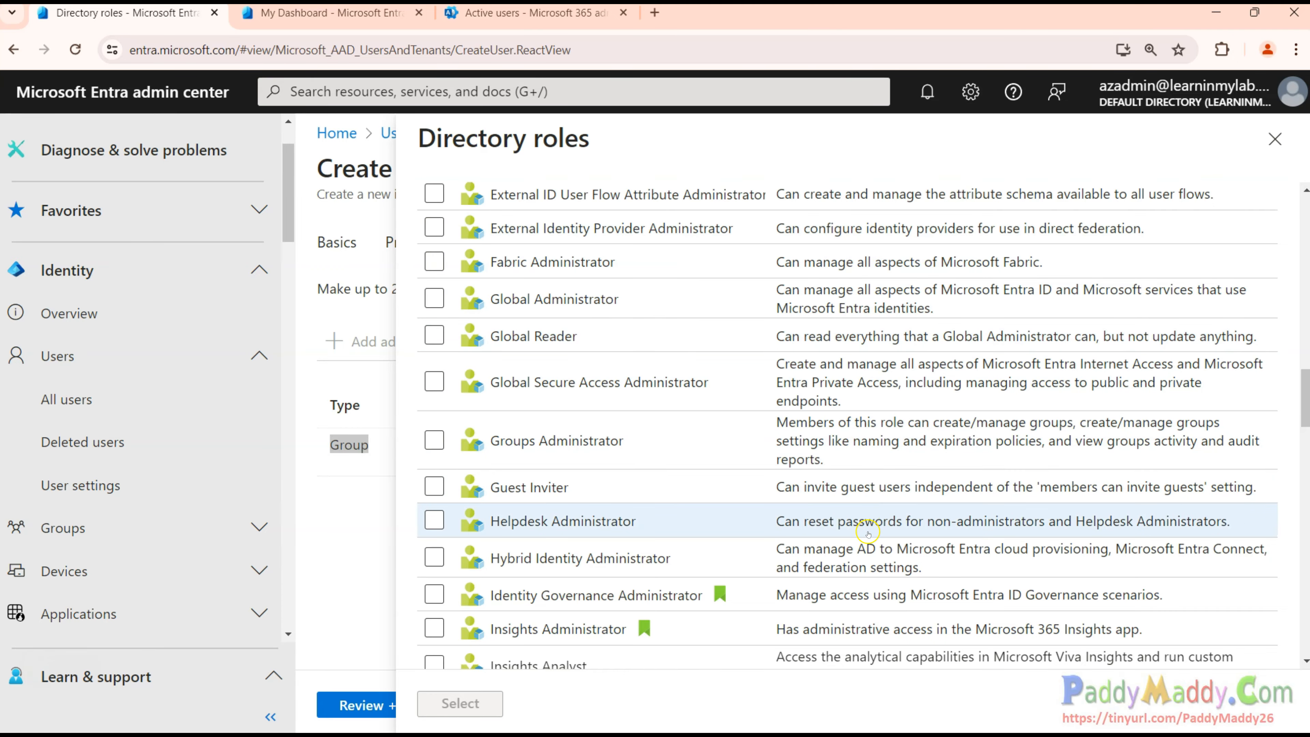
scroll(871, 497, up, 15)
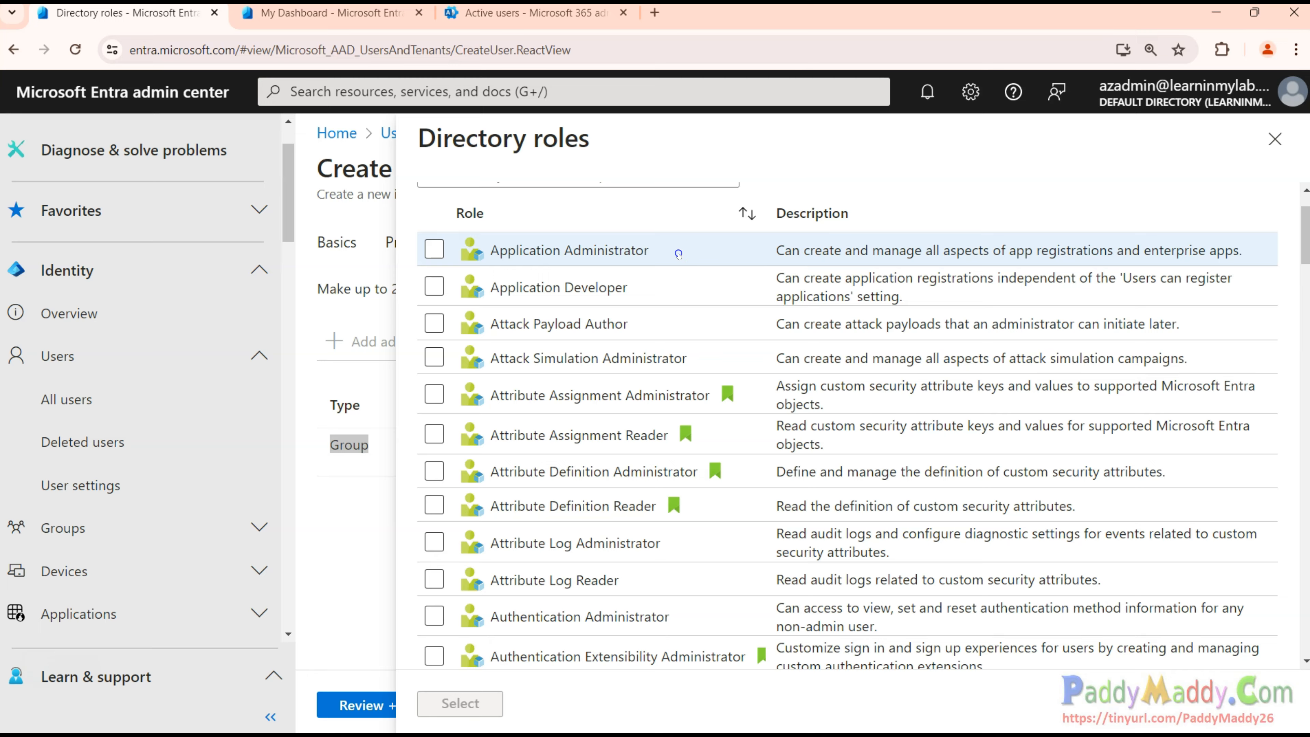
drag(678, 254, 485, 253)
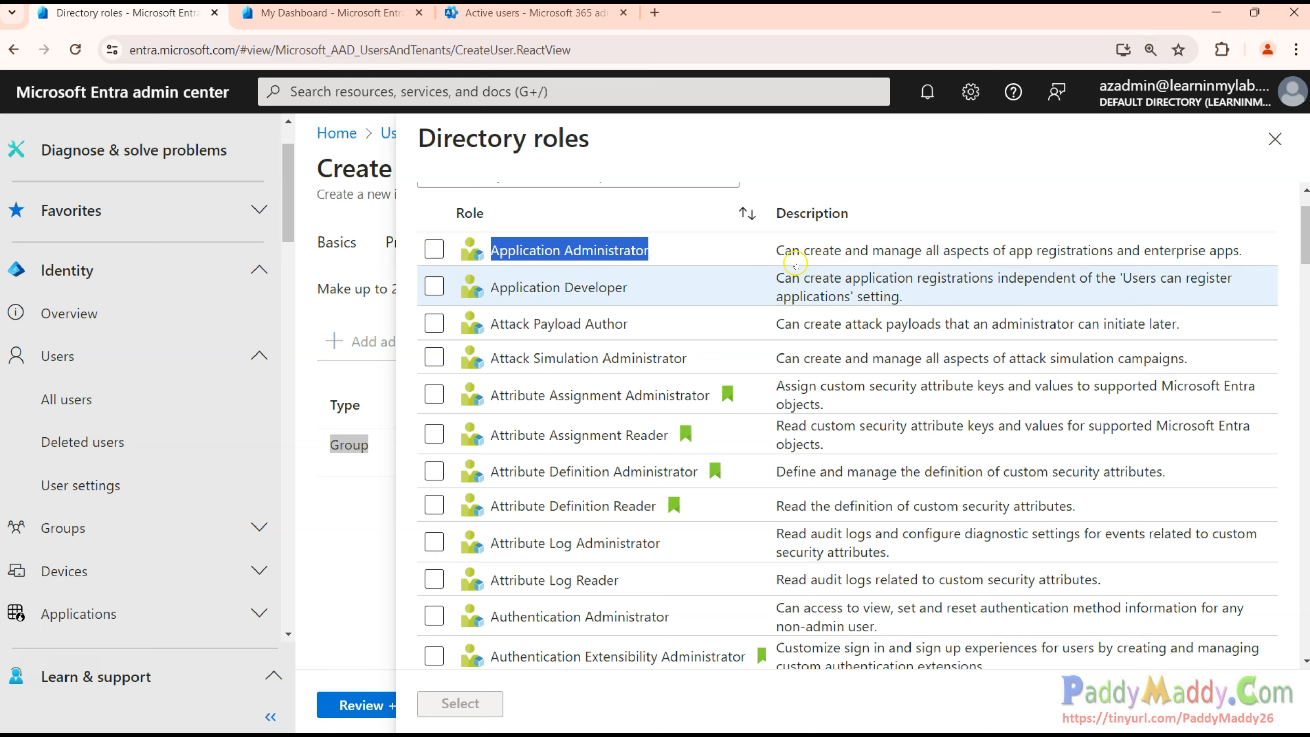
drag(775, 250, 1245, 257)
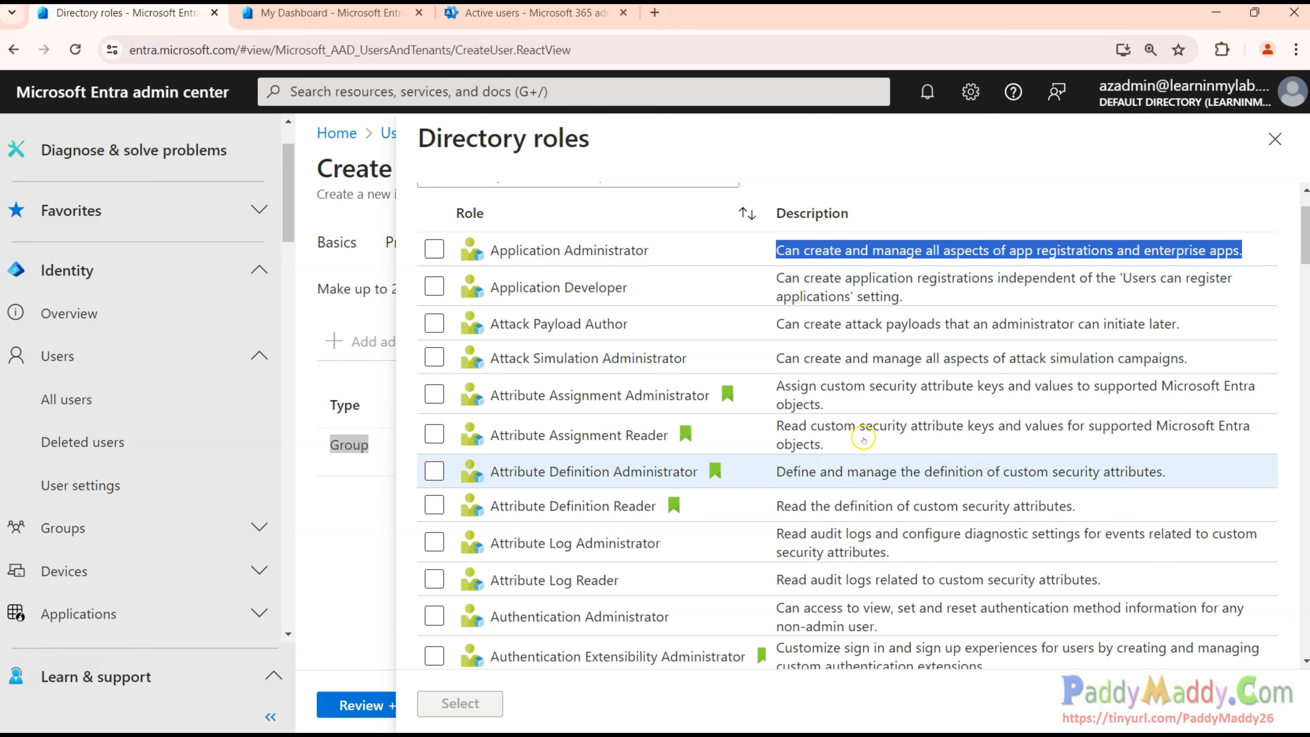
scroll(864, 544, down, 6)
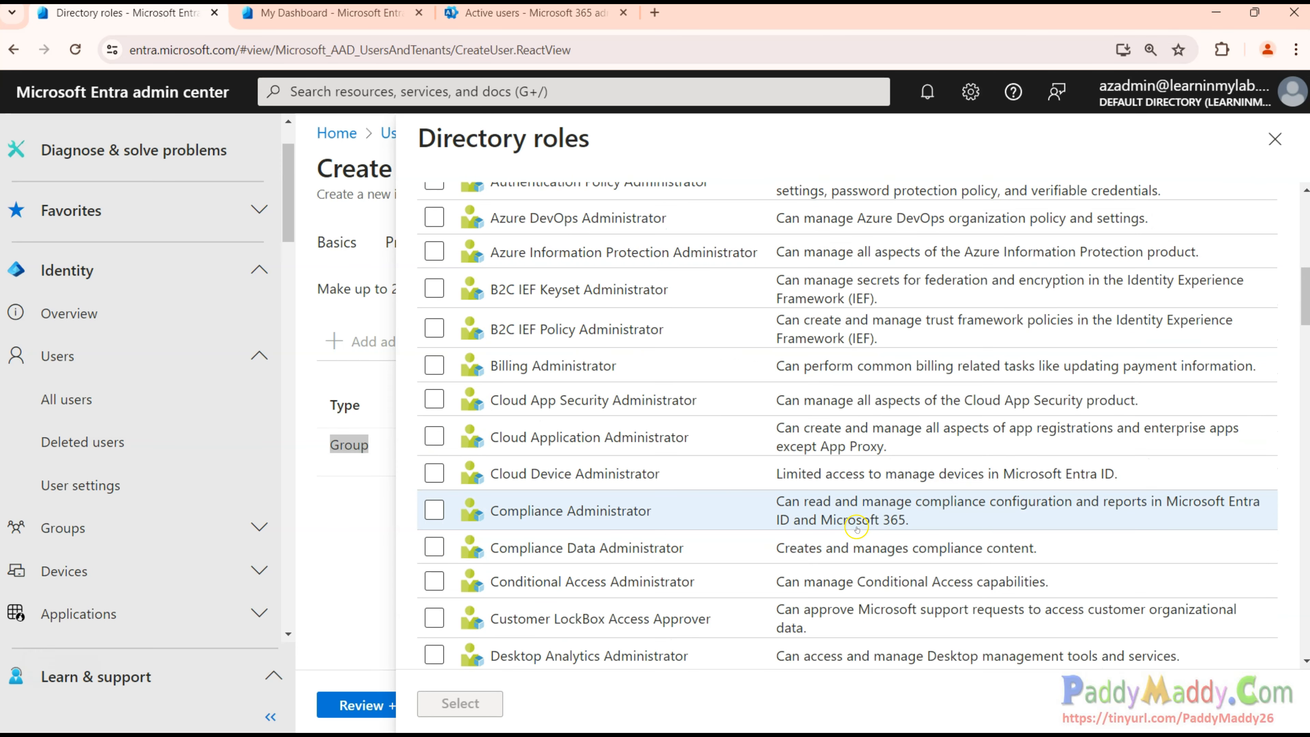
scroll(855, 518, up, 6)
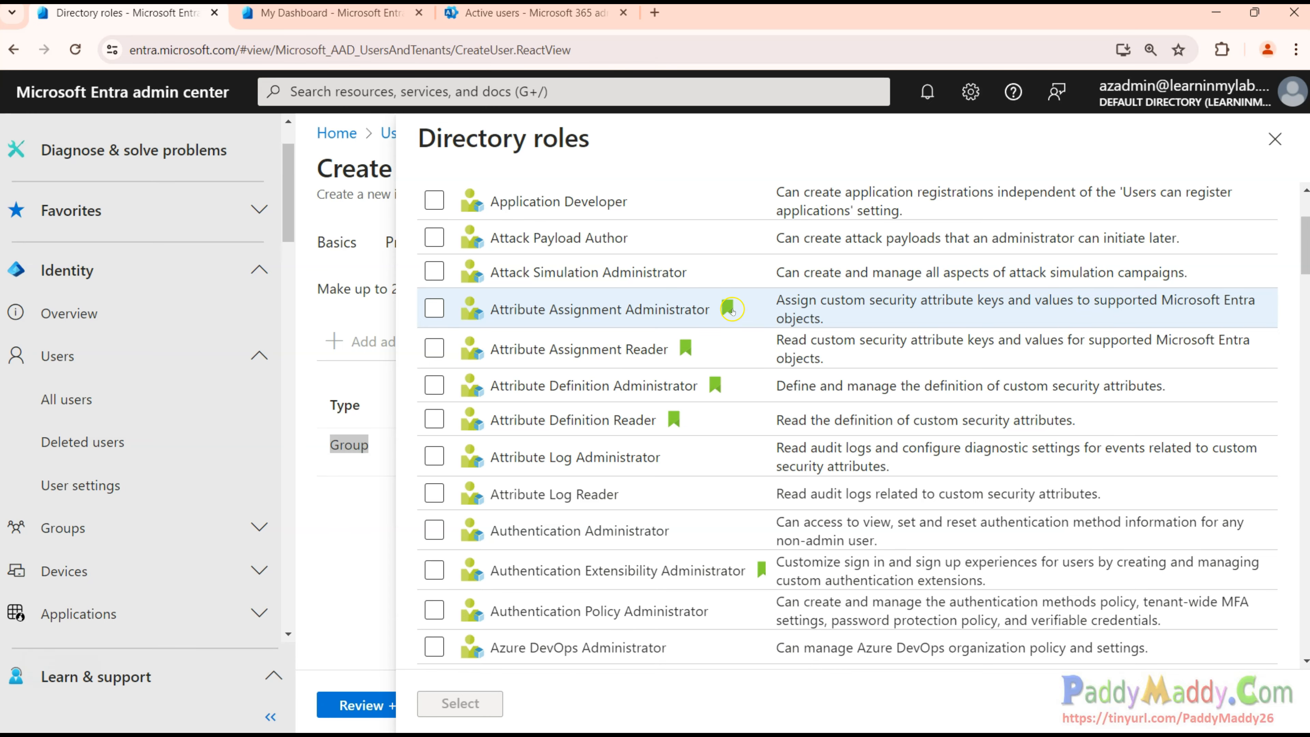
scroll(658, 516, down, 10)
scroll(657, 516, down, 15)
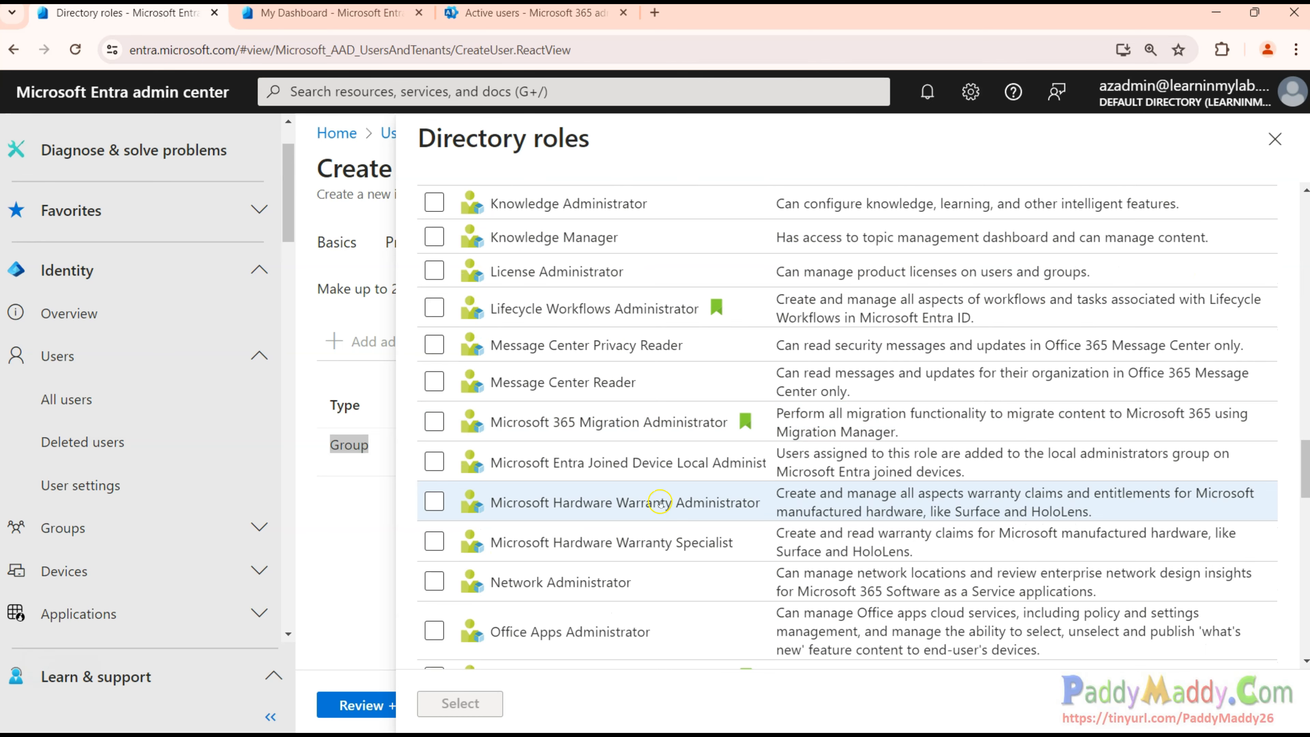
scroll(662, 502, down, 10)
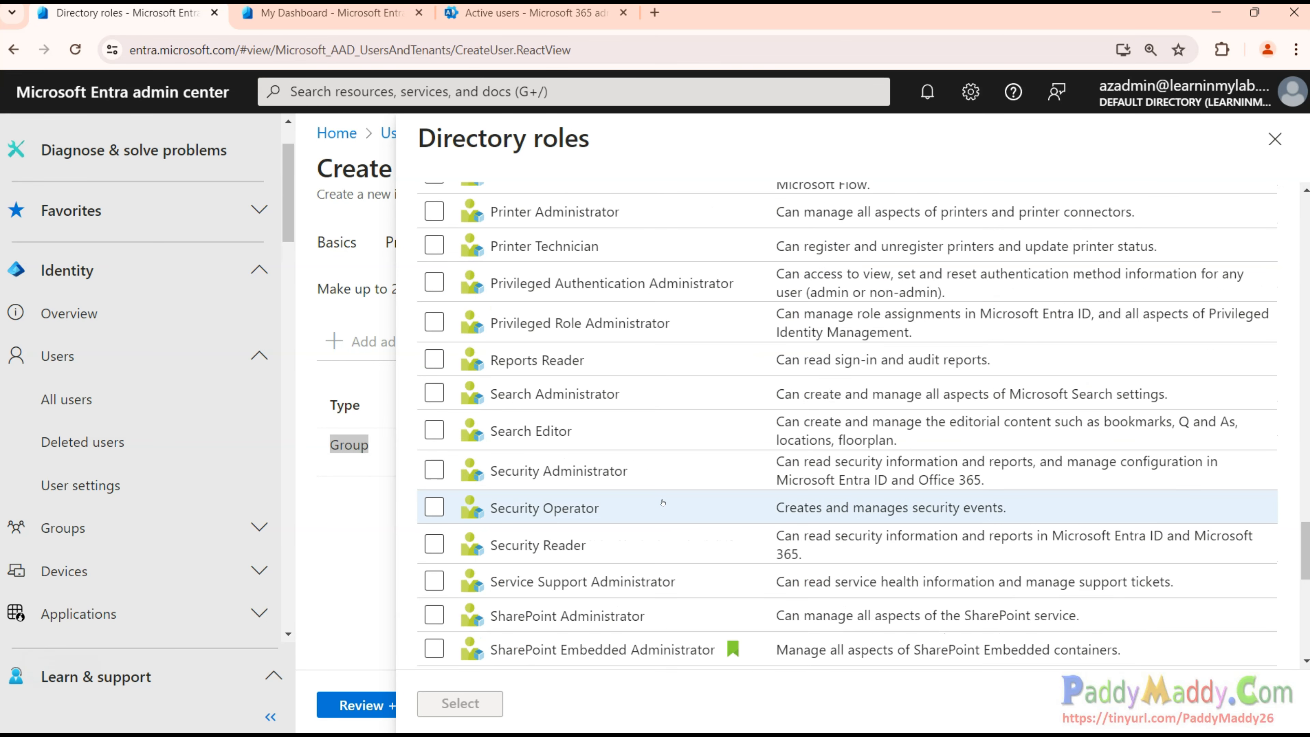
scroll(663, 502, down, 8)
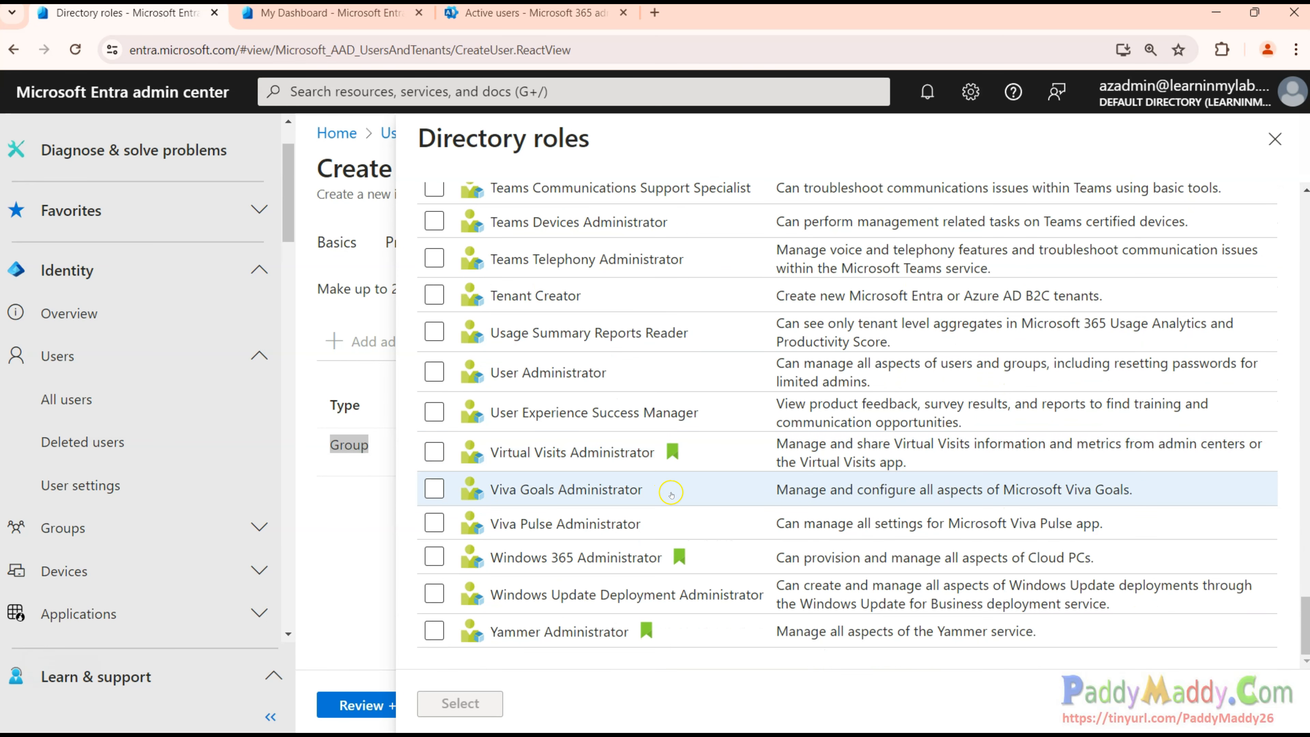
scroll(710, 510, up, 20)
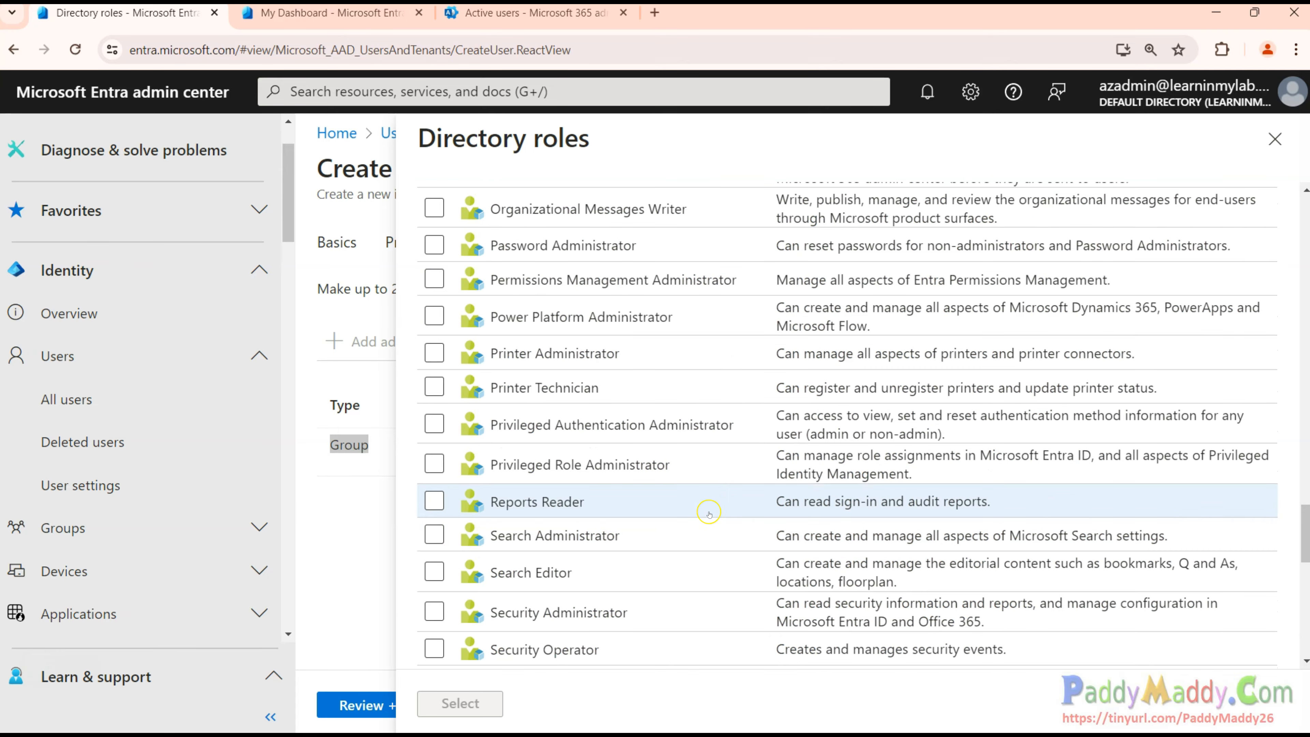
scroll(709, 513, up, 10)
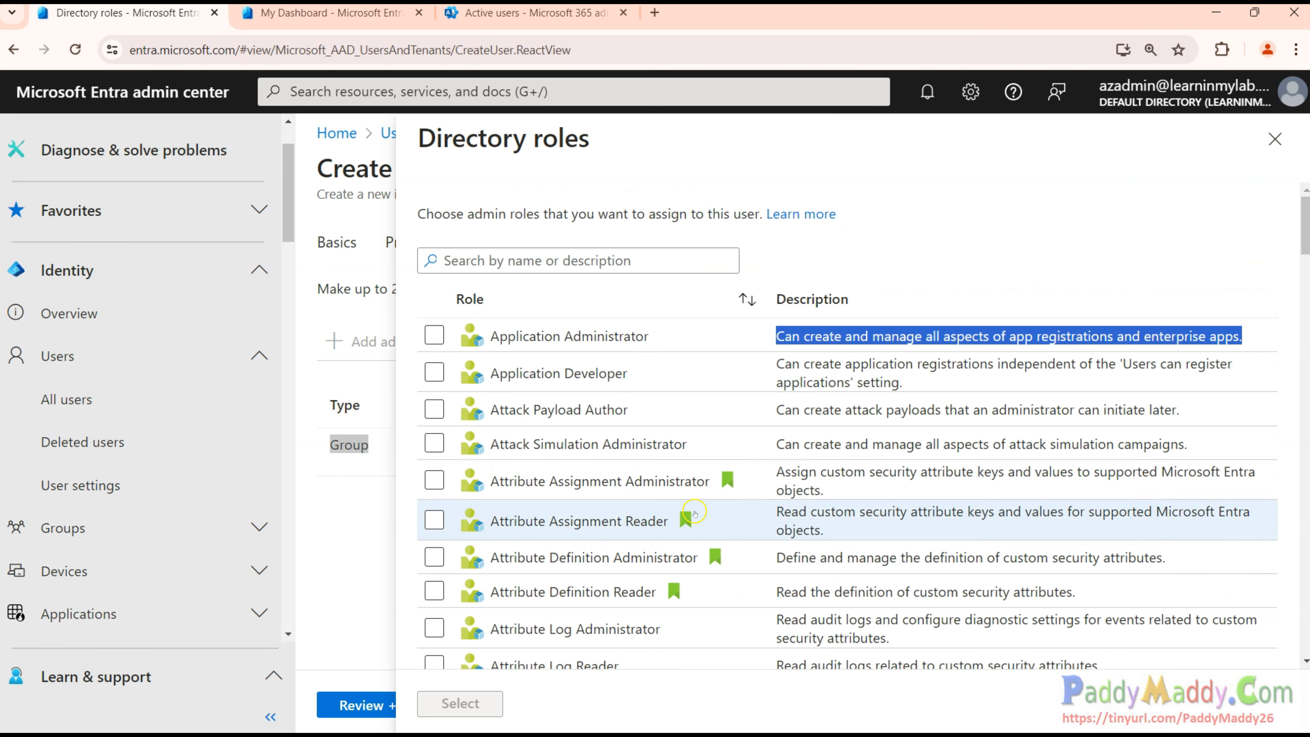
click(1275, 144)
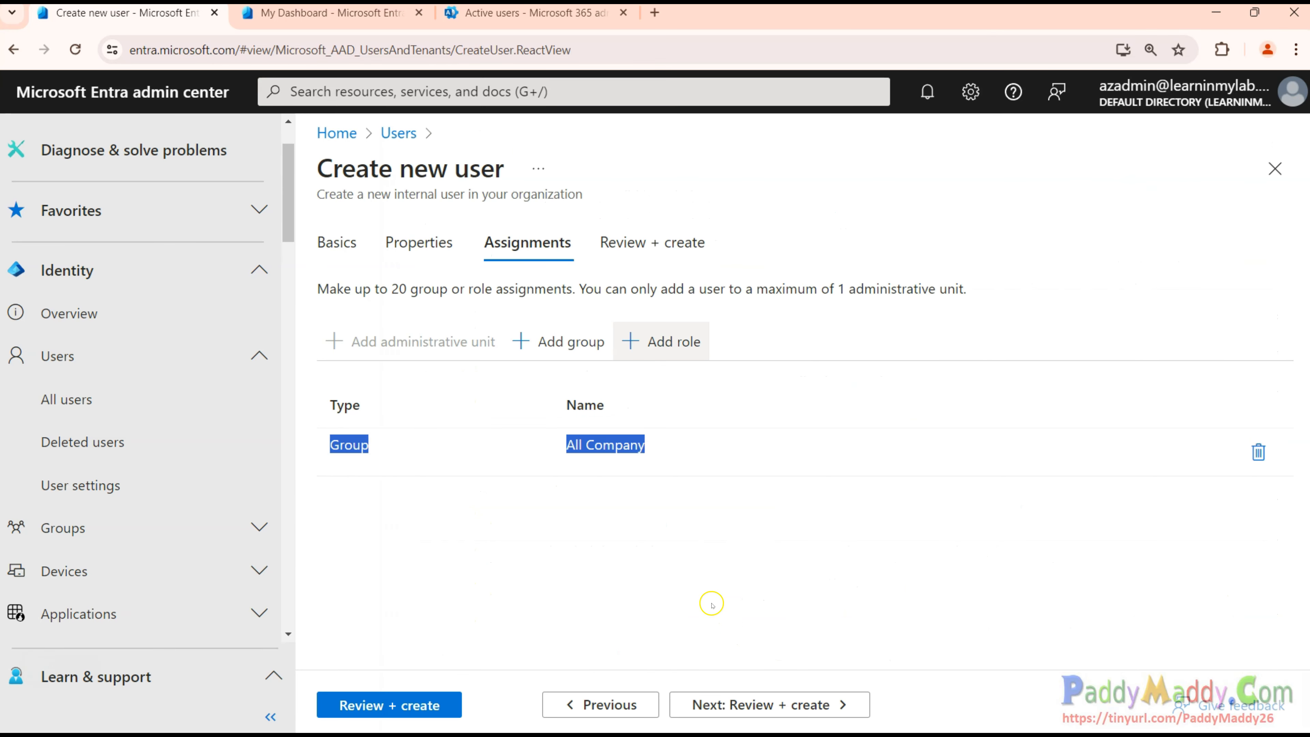
Check the Review + create summary, including the All Company group, and create the new user.
click(652, 575)
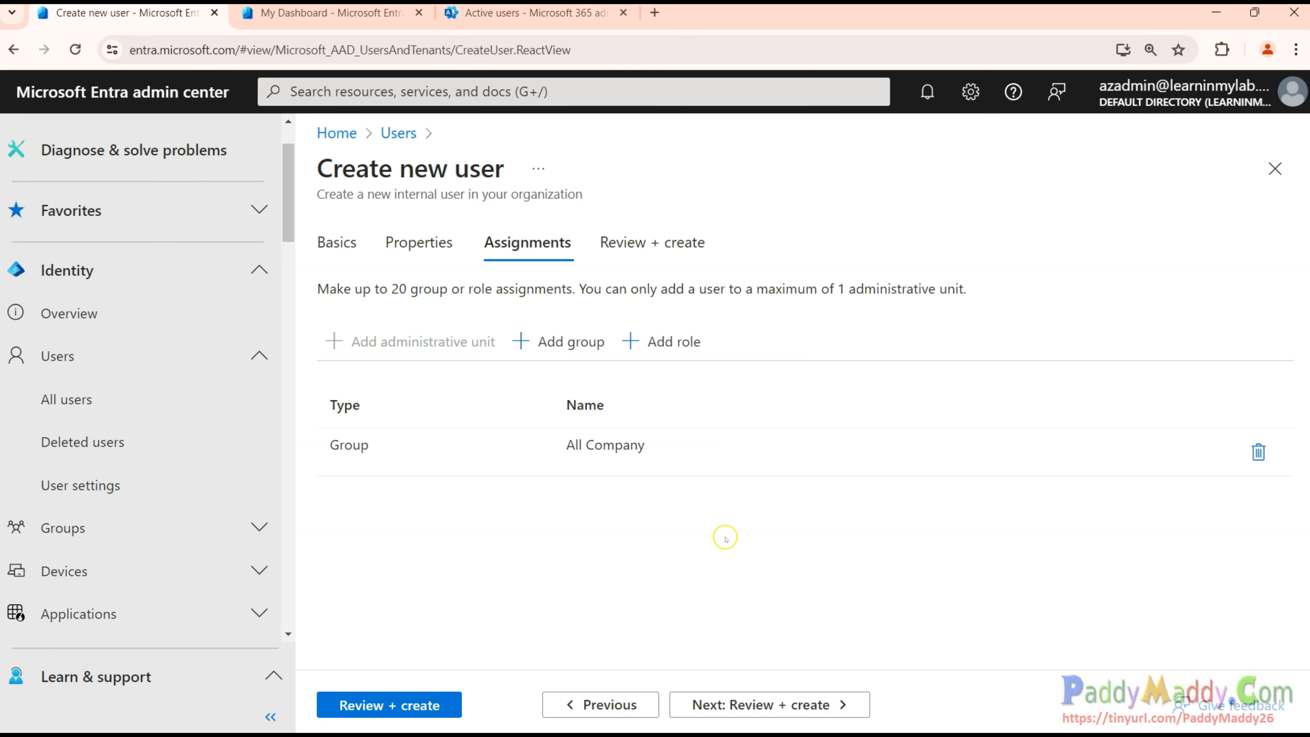
click(777, 705)
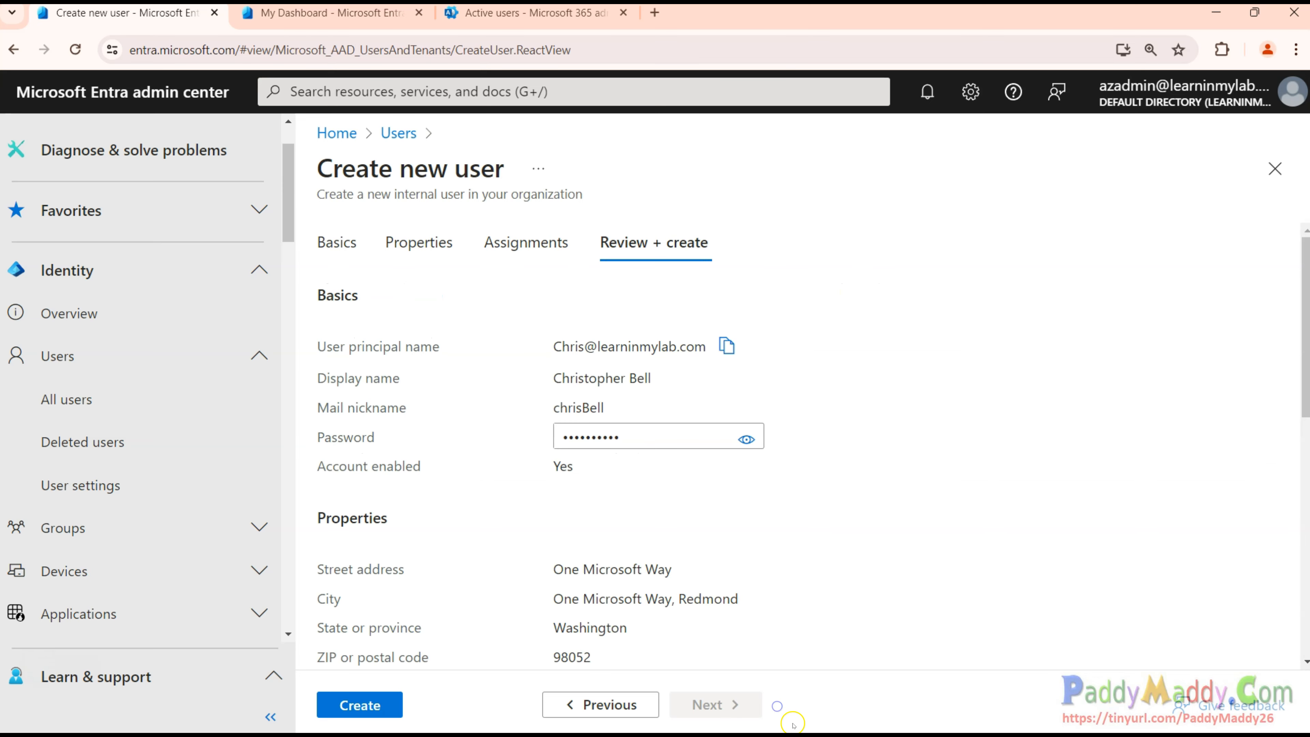
scroll(710, 521, down, 8)
drag(467, 287, 727, 518)
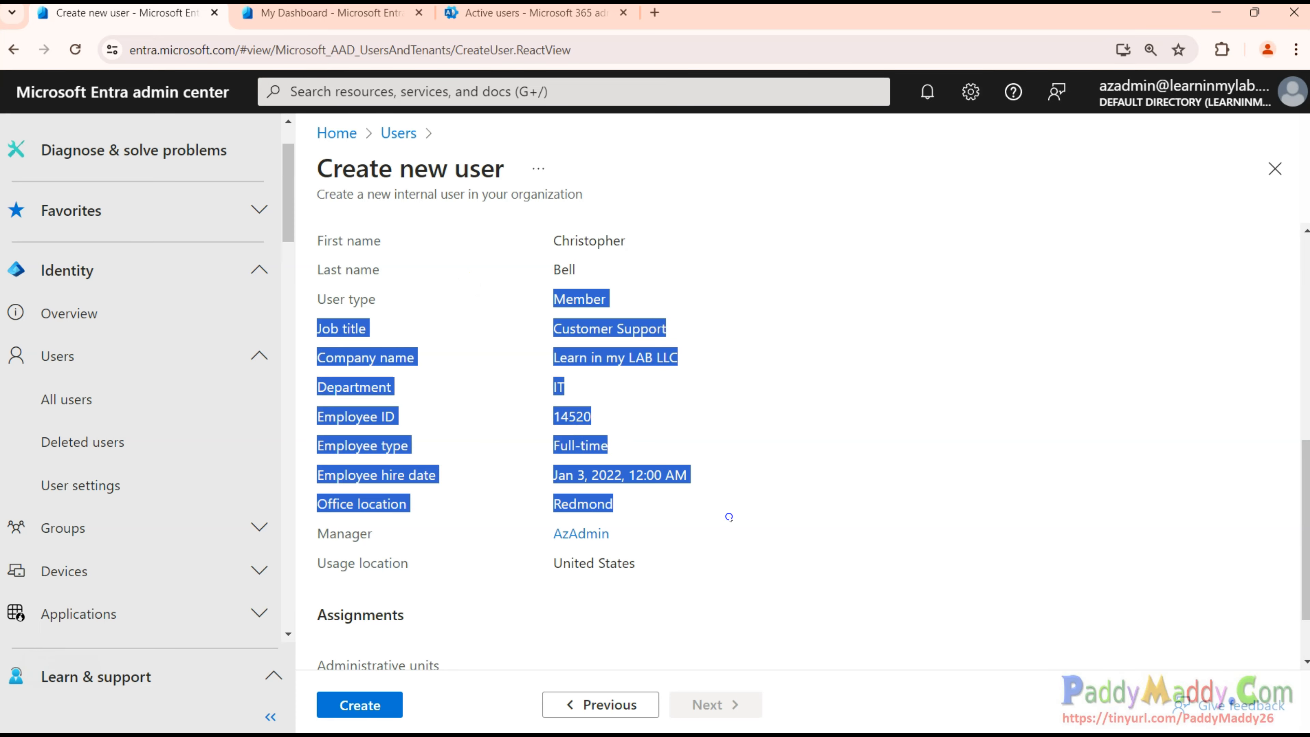
scroll(828, 558, down, 2)
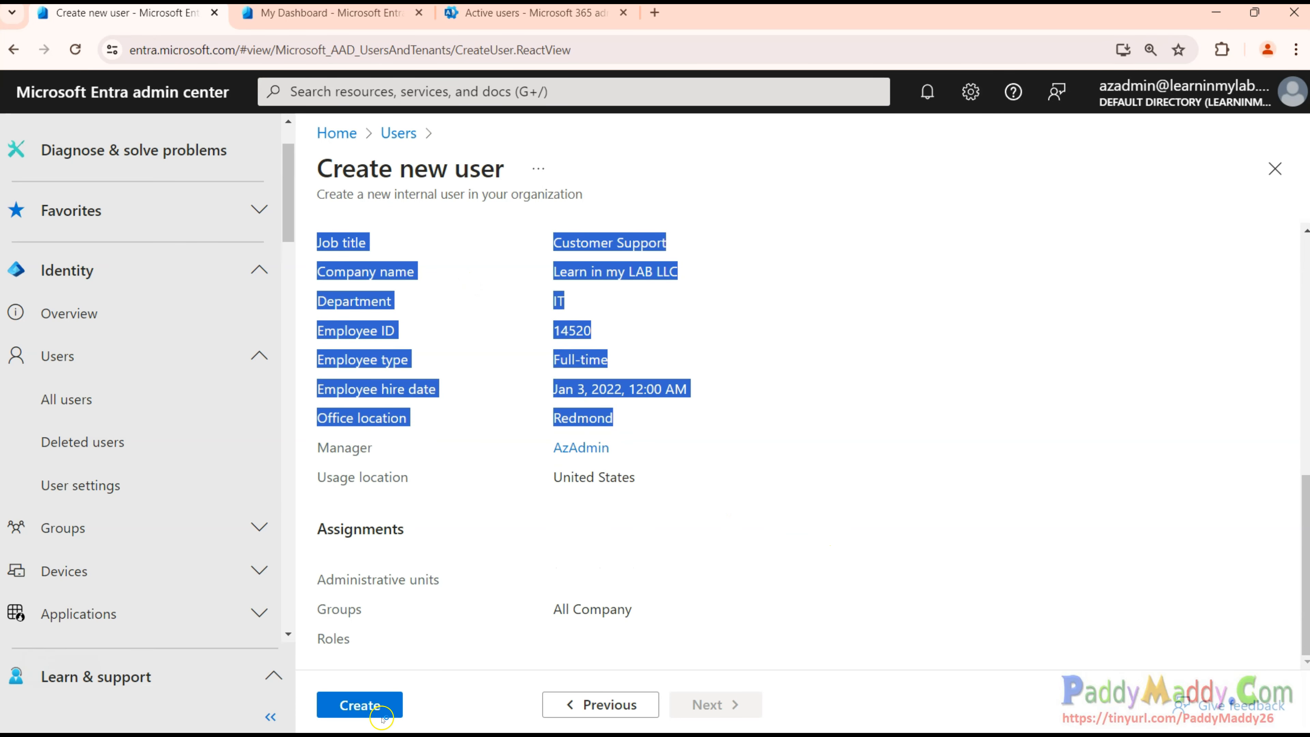
click(372, 703)
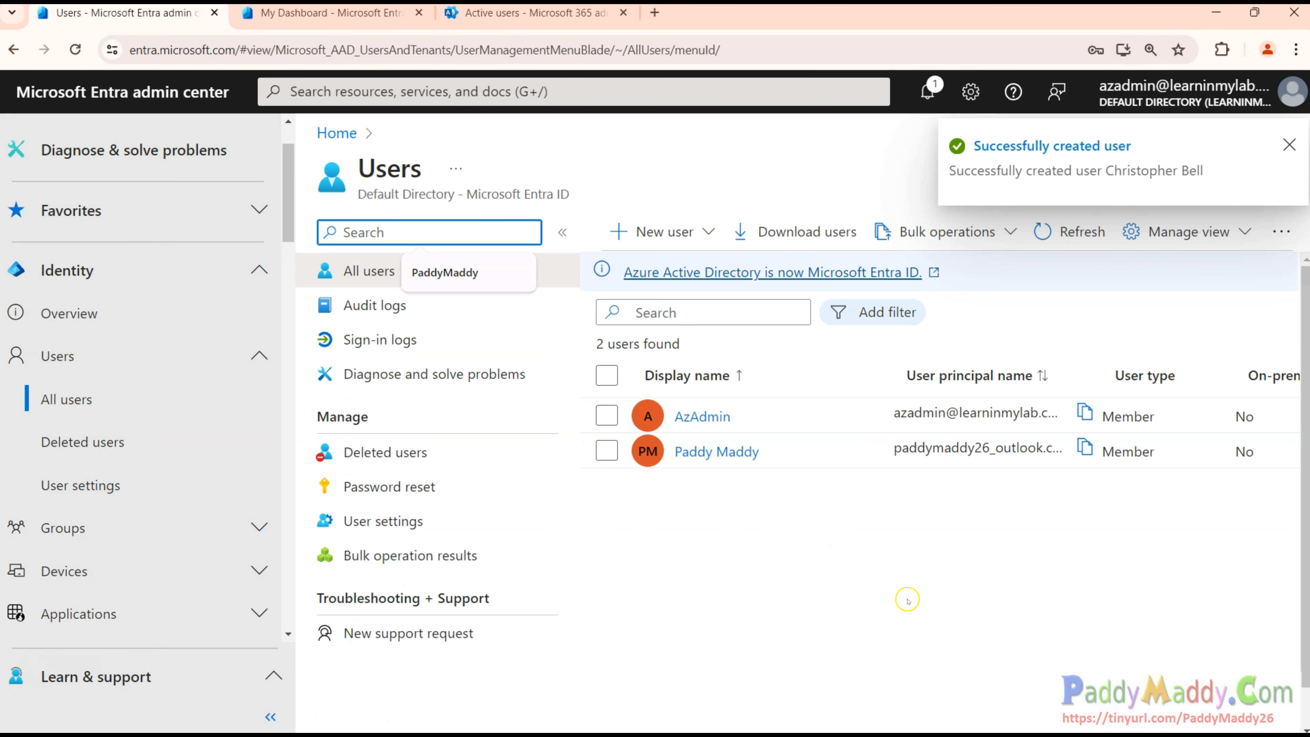
Refresh the All users list so it shows 3 users, then open the new user's profile.
click(823, 631)
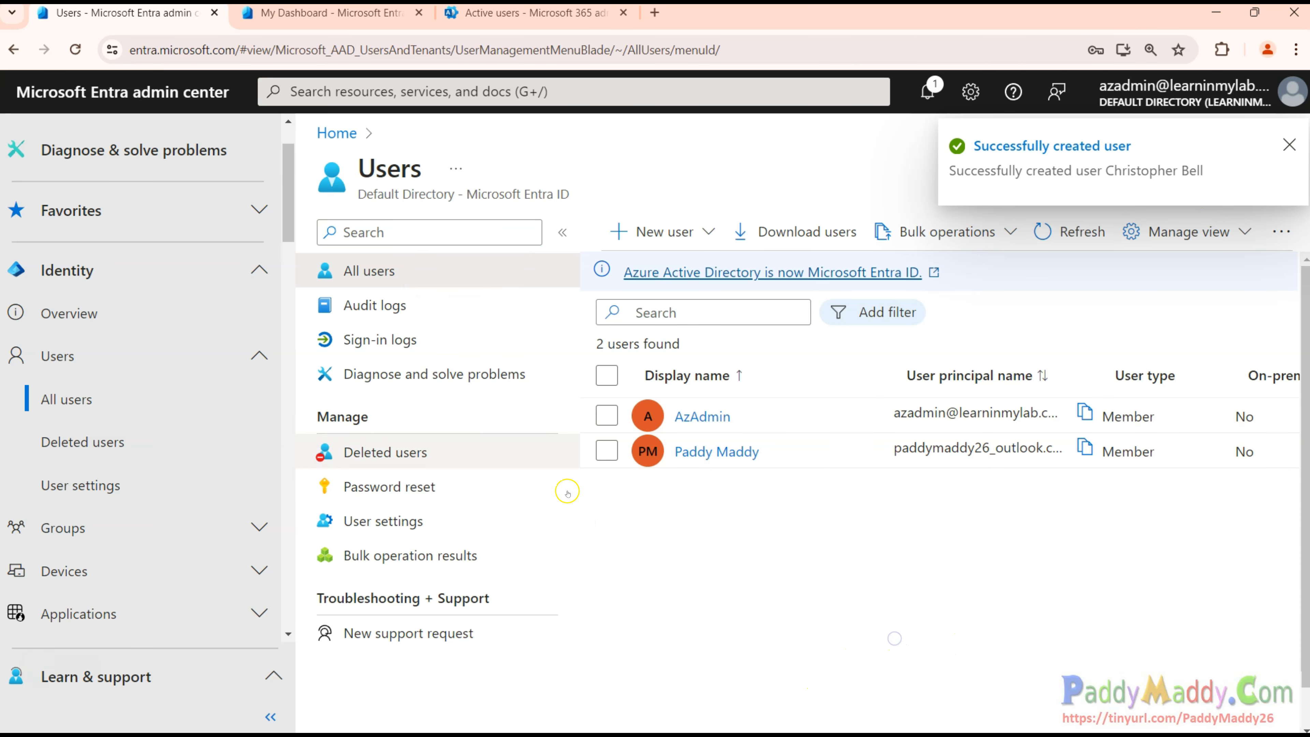
click(1044, 234)
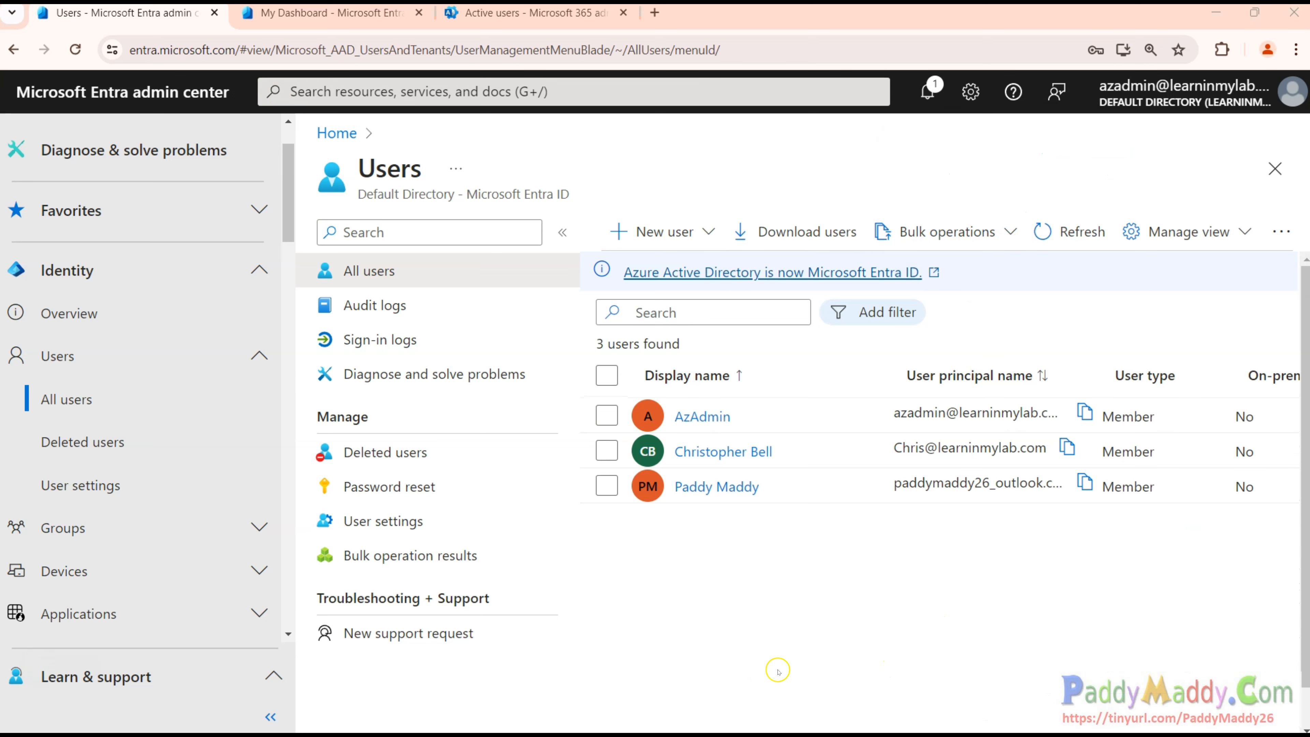
click(732, 454)
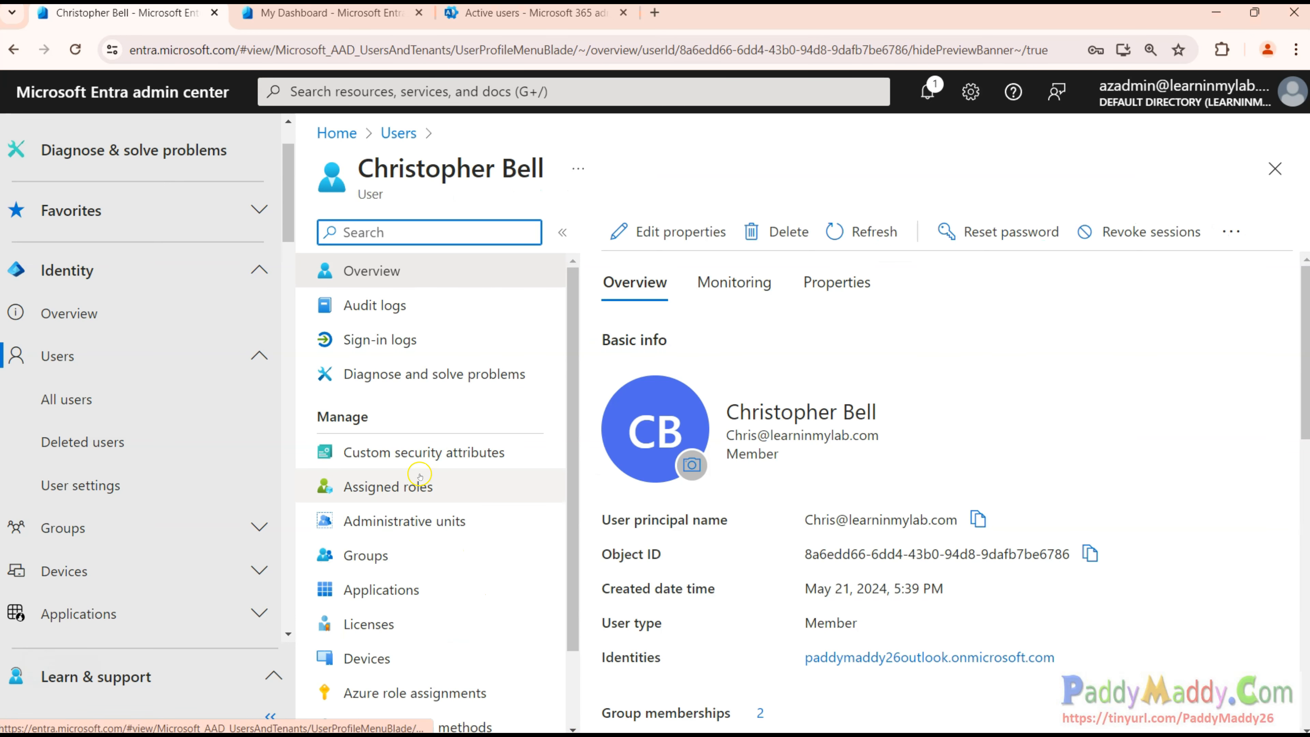
Show the Properties tab and look over the user's identity, contact and job details.
scroll(727, 581, down, 5)
scroll(722, 586, down, 5)
scroll(898, 632, up, 10)
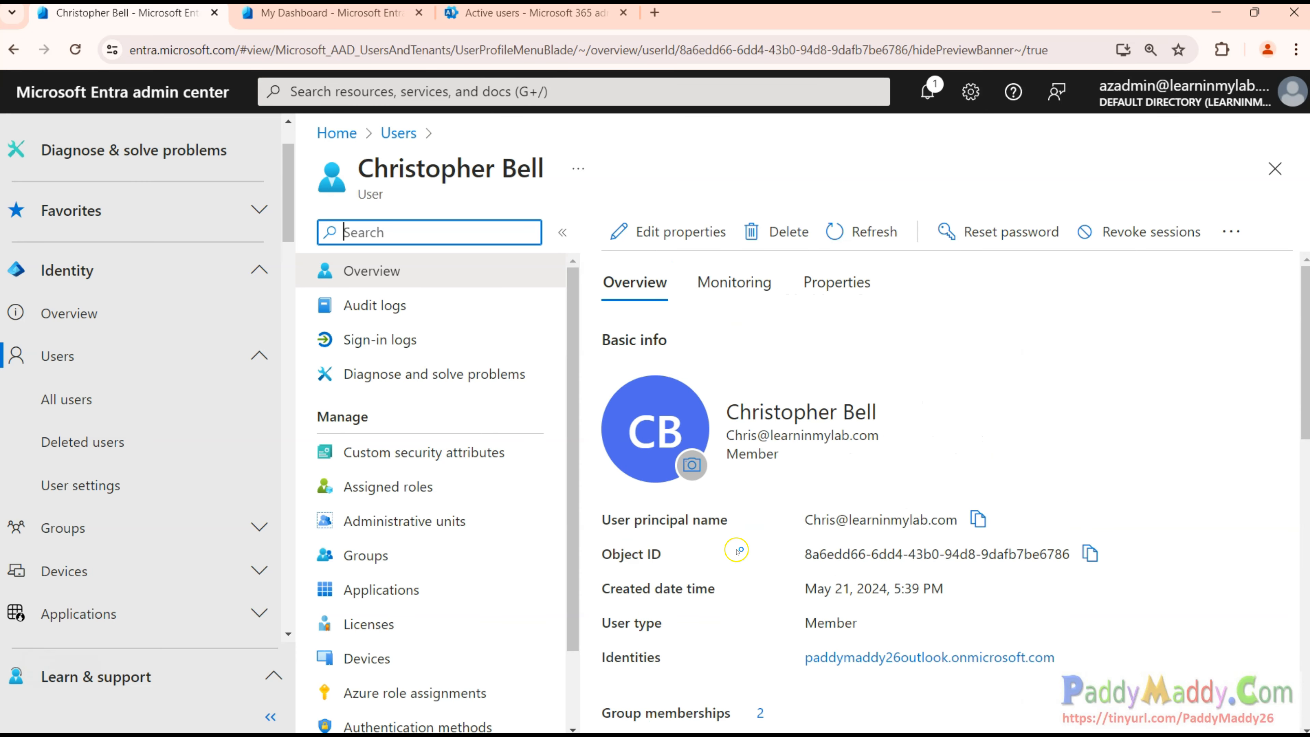
click(870, 284)
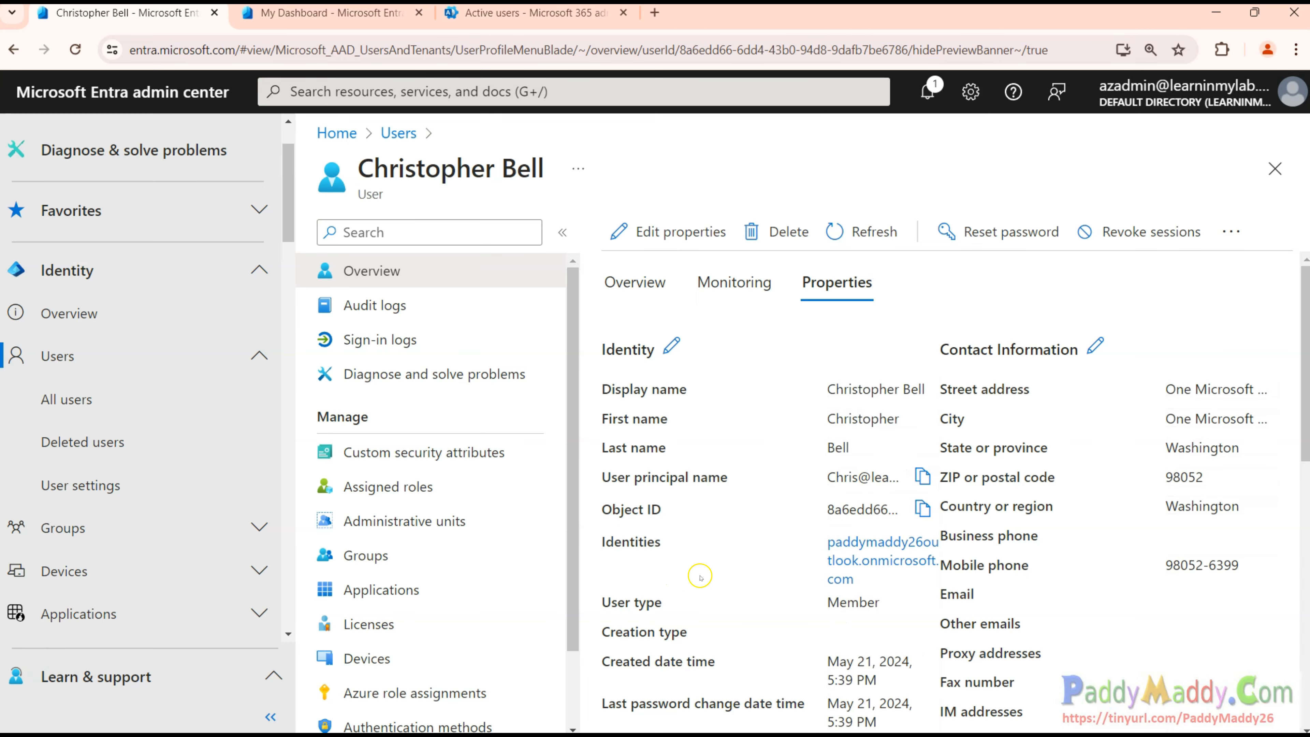
scroll(1031, 627, down, 3)
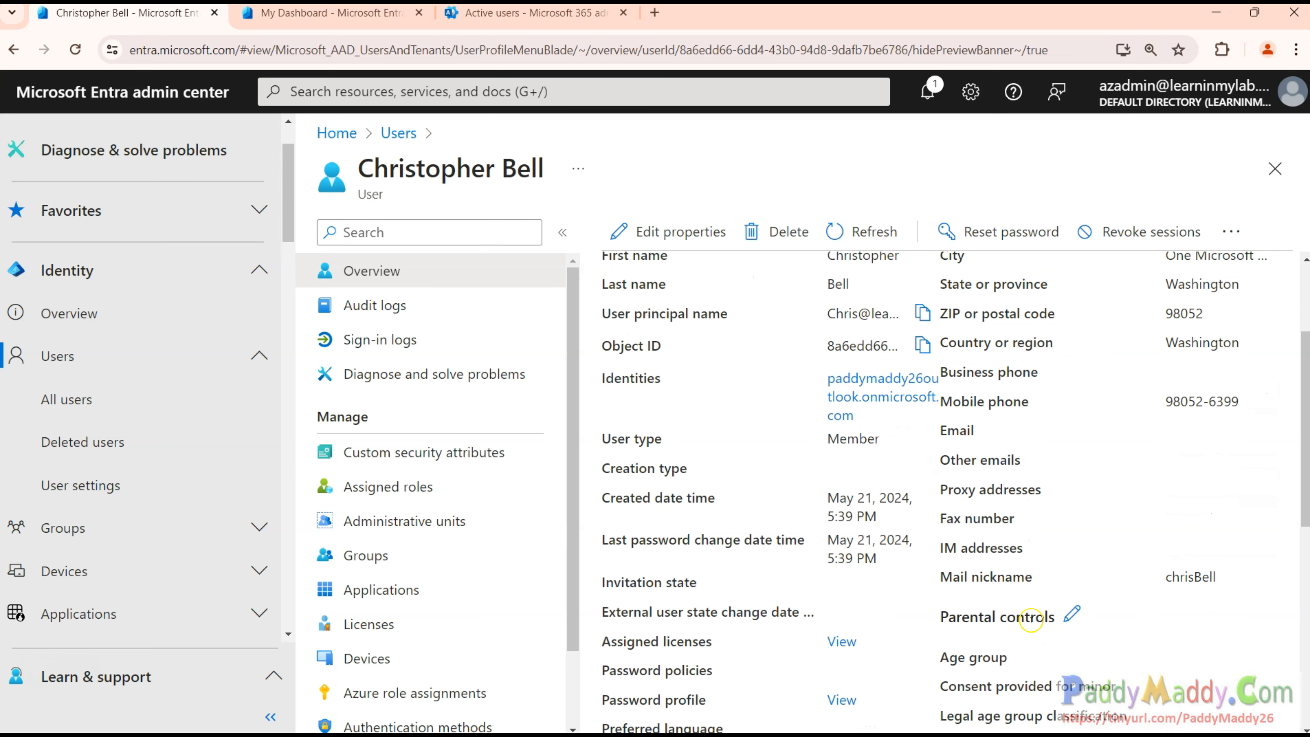
scroll(986, 537, down, 9)
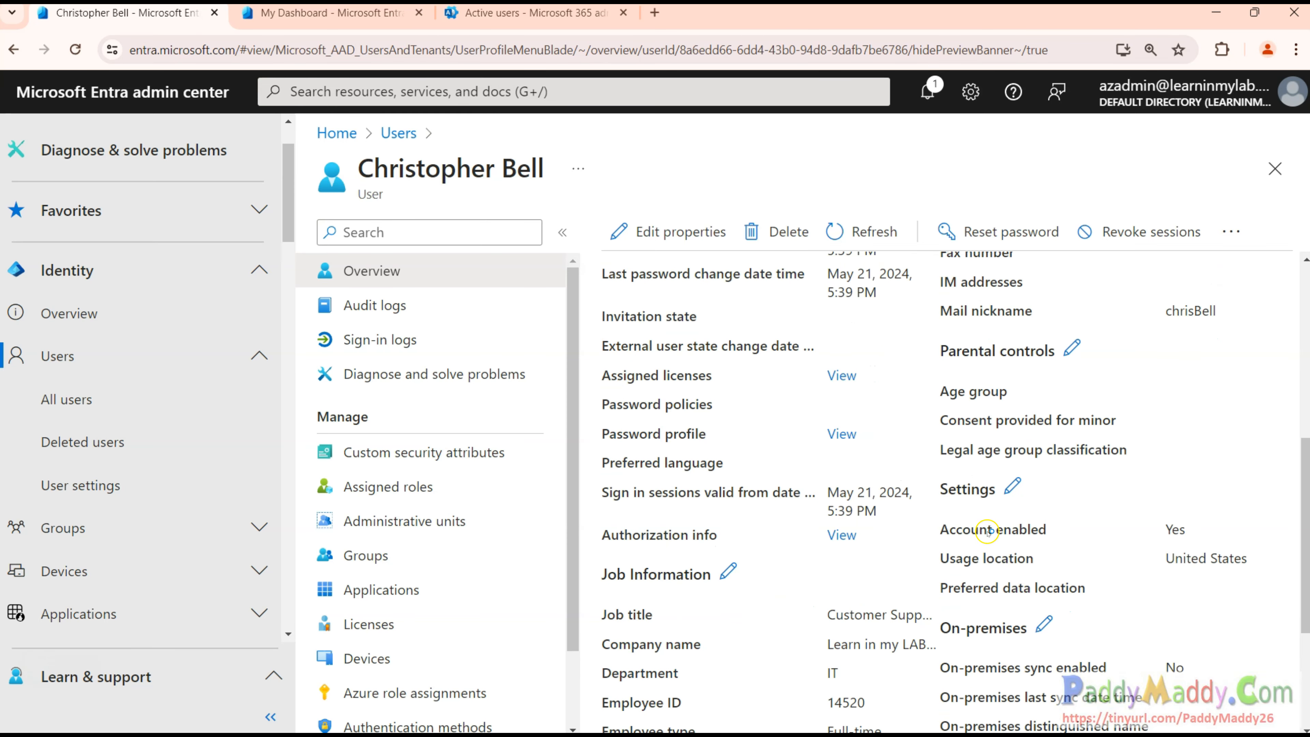
scroll(1029, 563, up, 12)
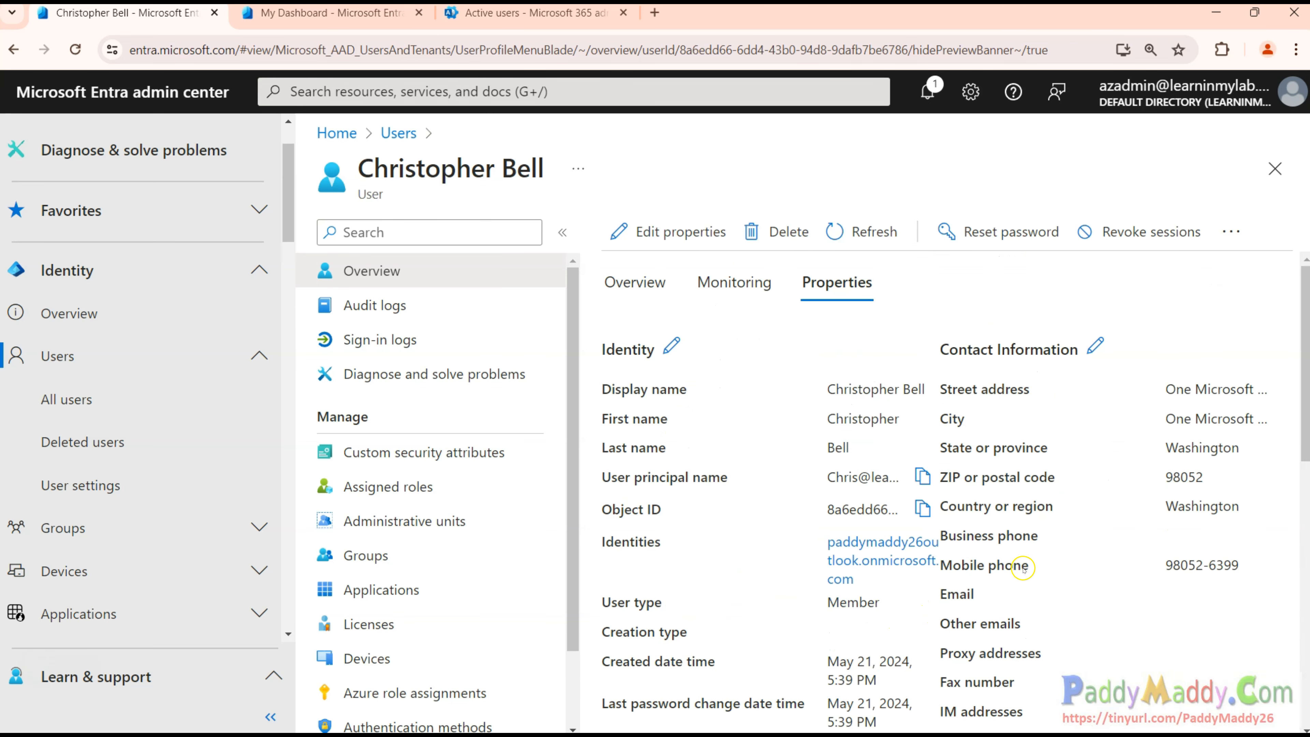
Mark the Mobile phone and Business phone labels and start editing Contact Information.
drag(1028, 567, 944, 567)
drag(1037, 537, 982, 538)
click(1094, 349)
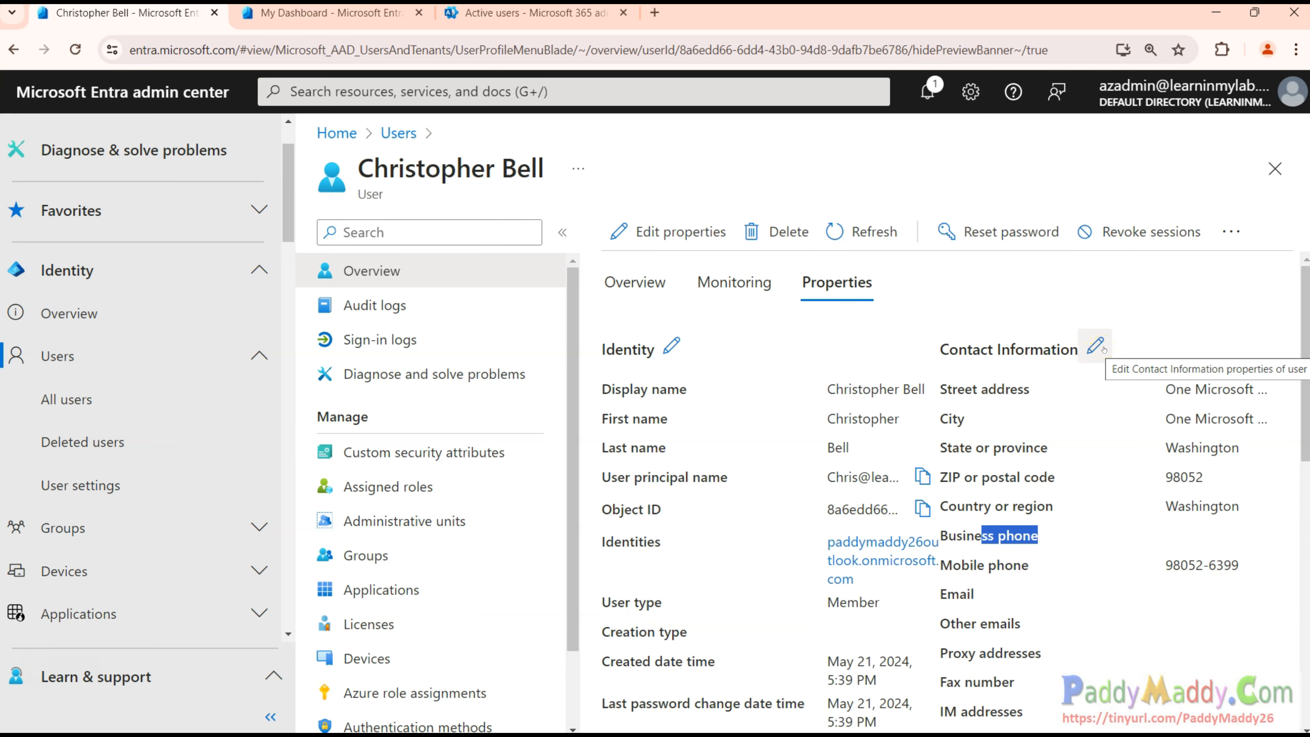
click(1096, 345)
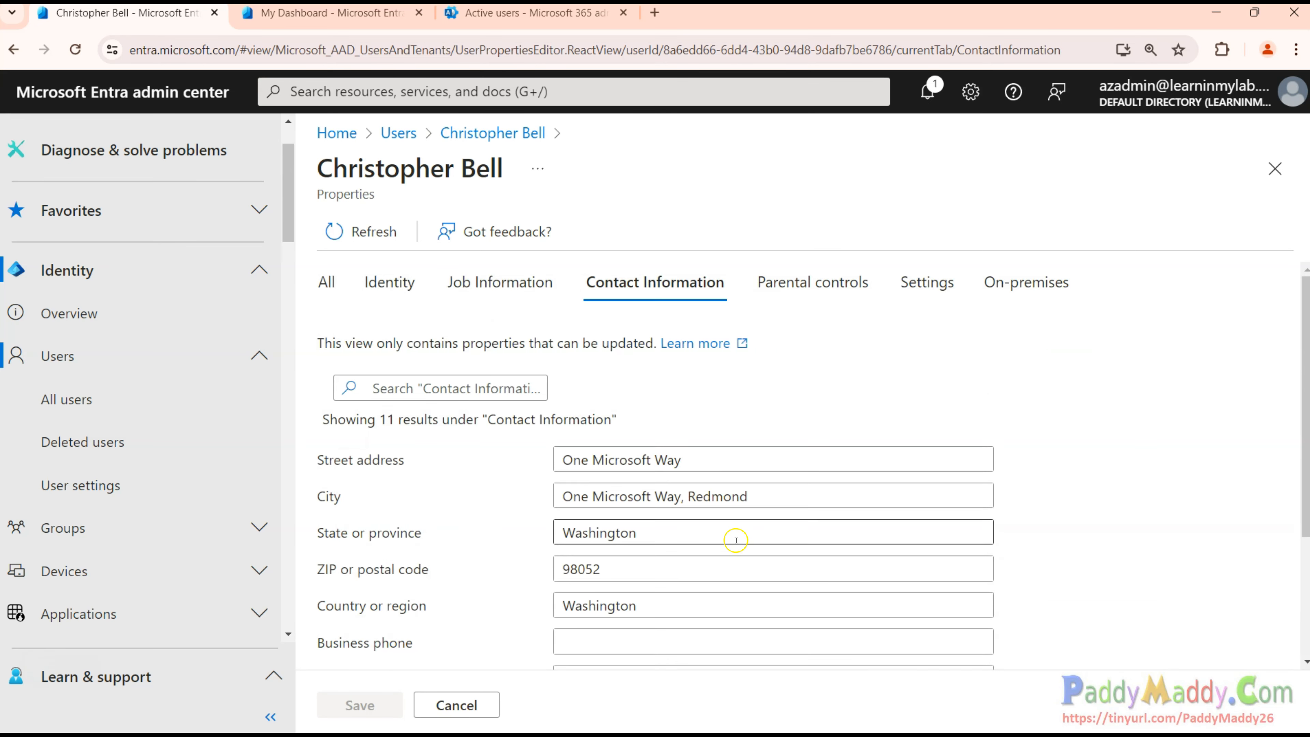
Save a mobile phone number in the contact information, then refresh and review the properties.
scroll(735, 541, down, 3)
drag(675, 493, 626, 493)
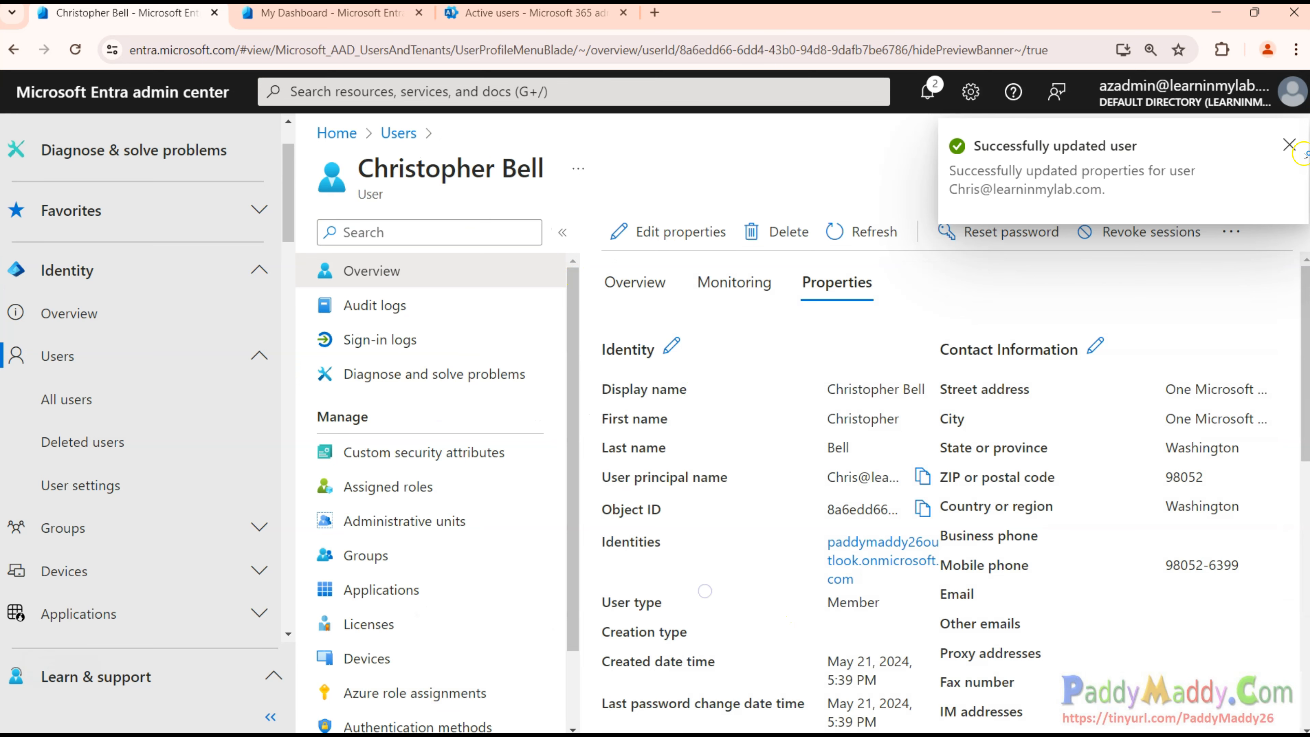
click(1288, 144)
click(859, 238)
scroll(841, 641, down, 10)
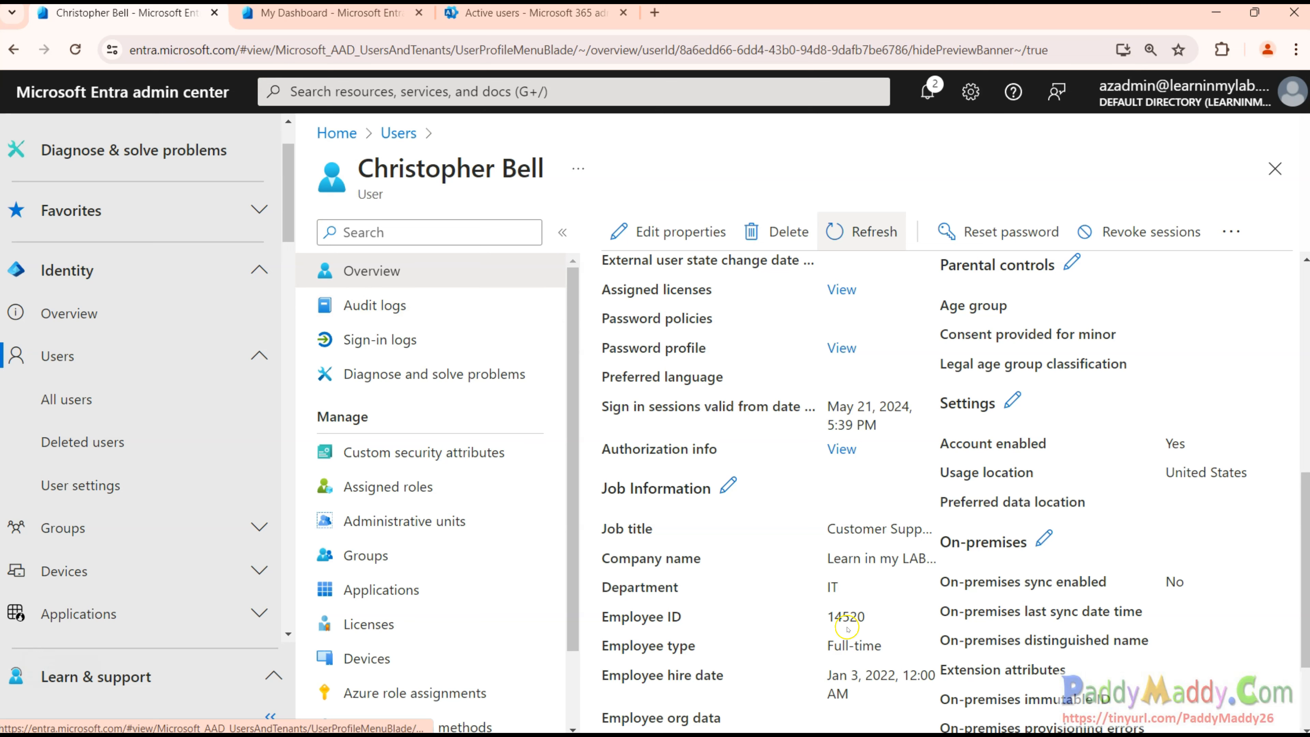
scroll(826, 567, up, 6)
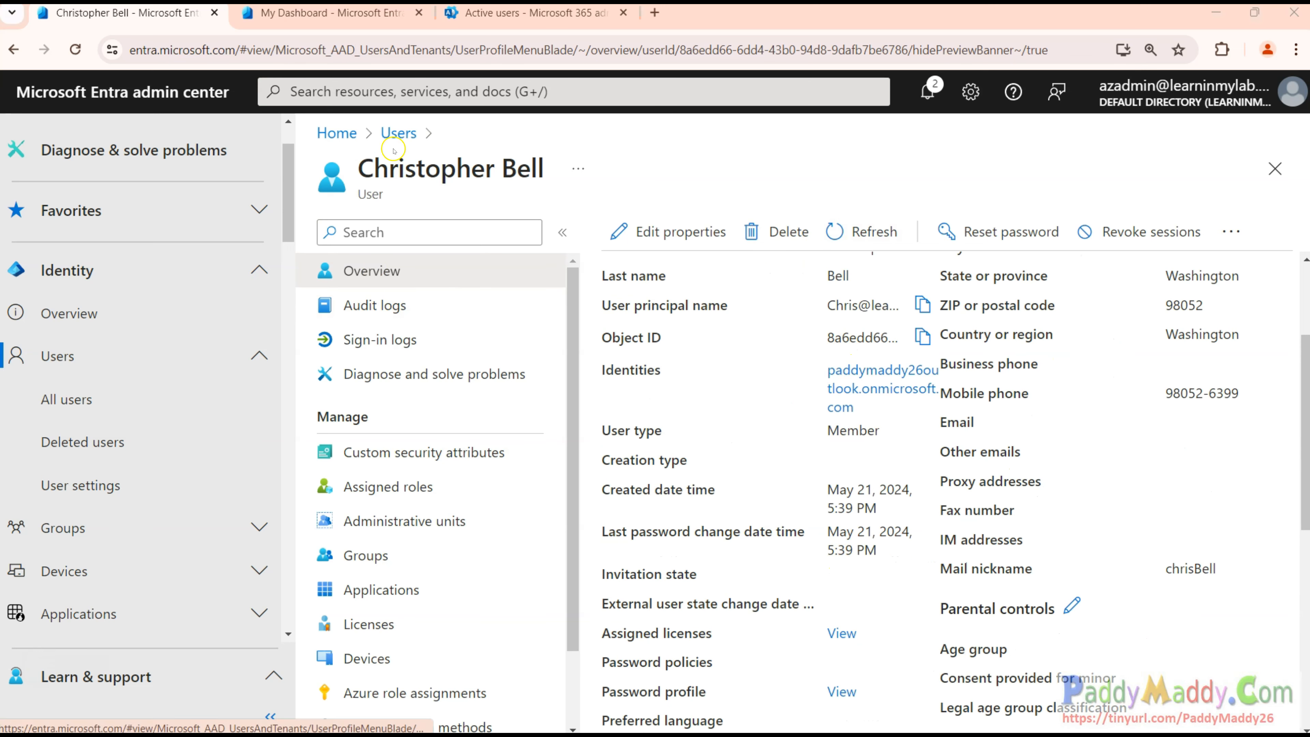
Check the user's audit logs and sign-in logs (no sign-ins), then show Assigned roles.
triple_click(360, 169)
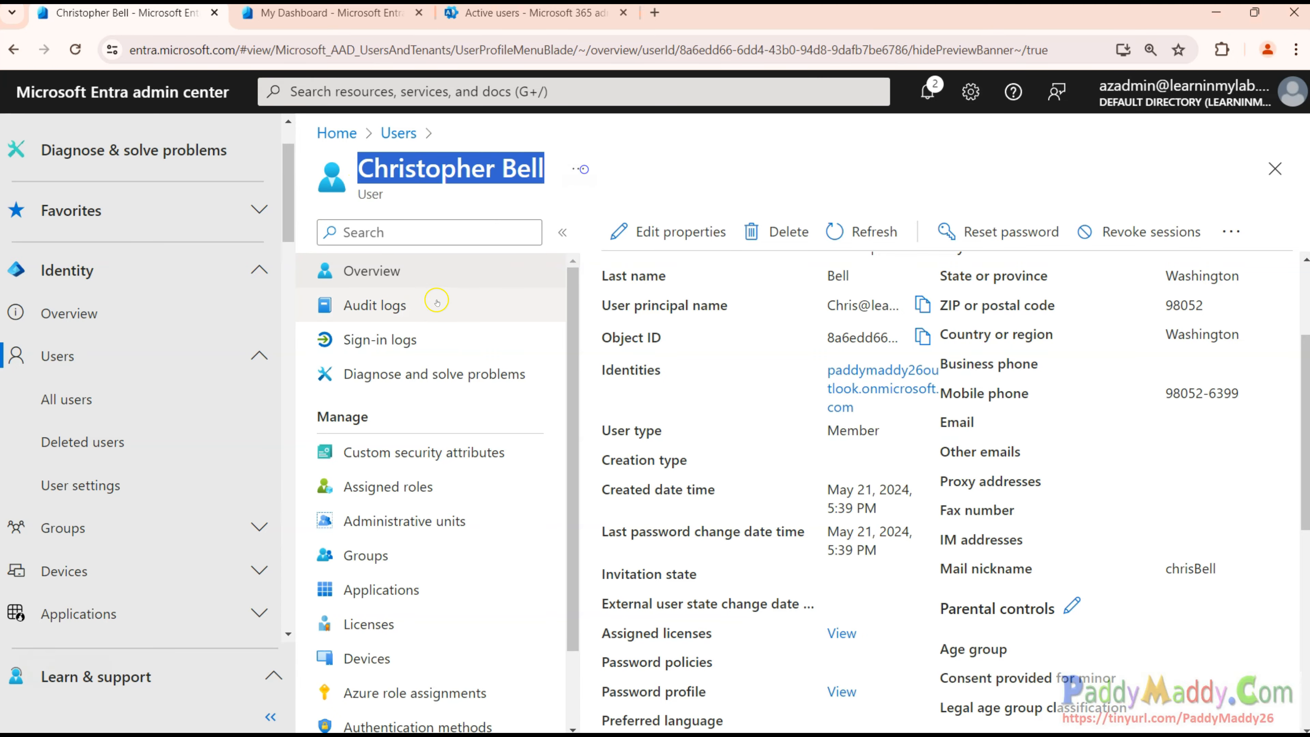
click(378, 305)
drag(780, 584, 839, 584)
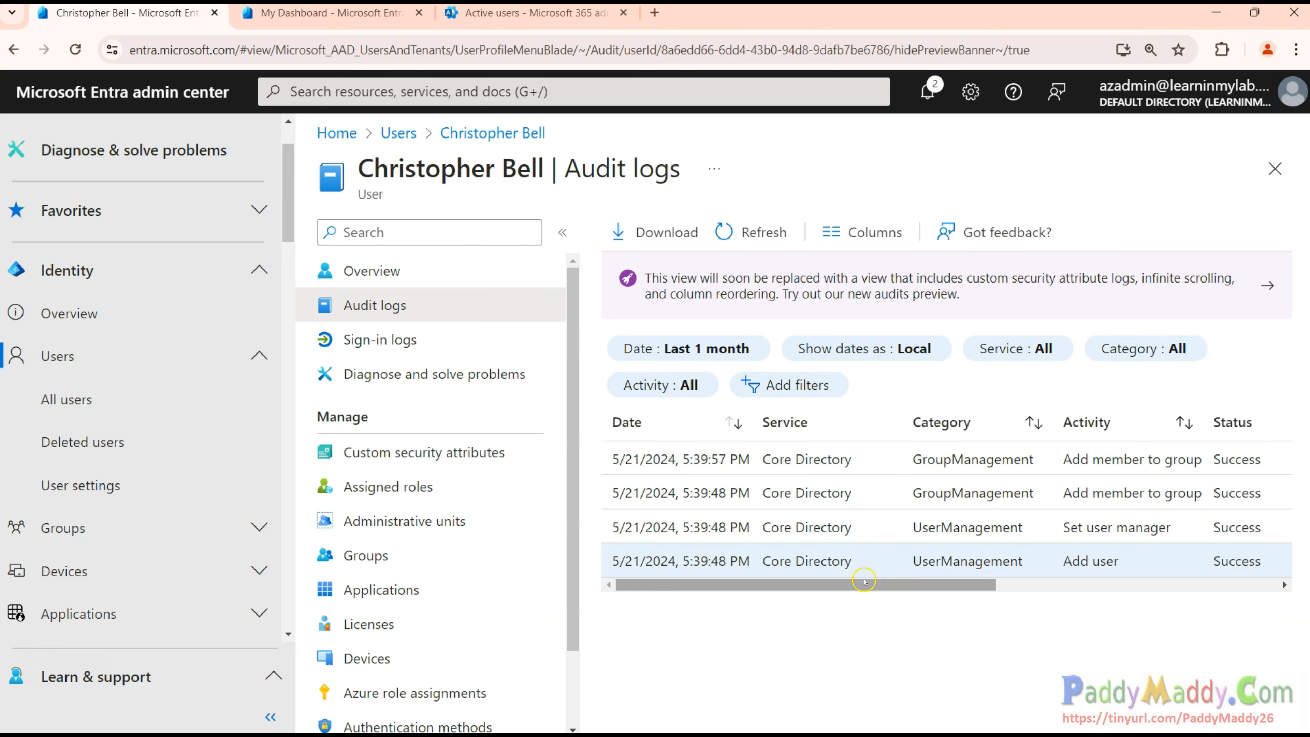
click(419, 339)
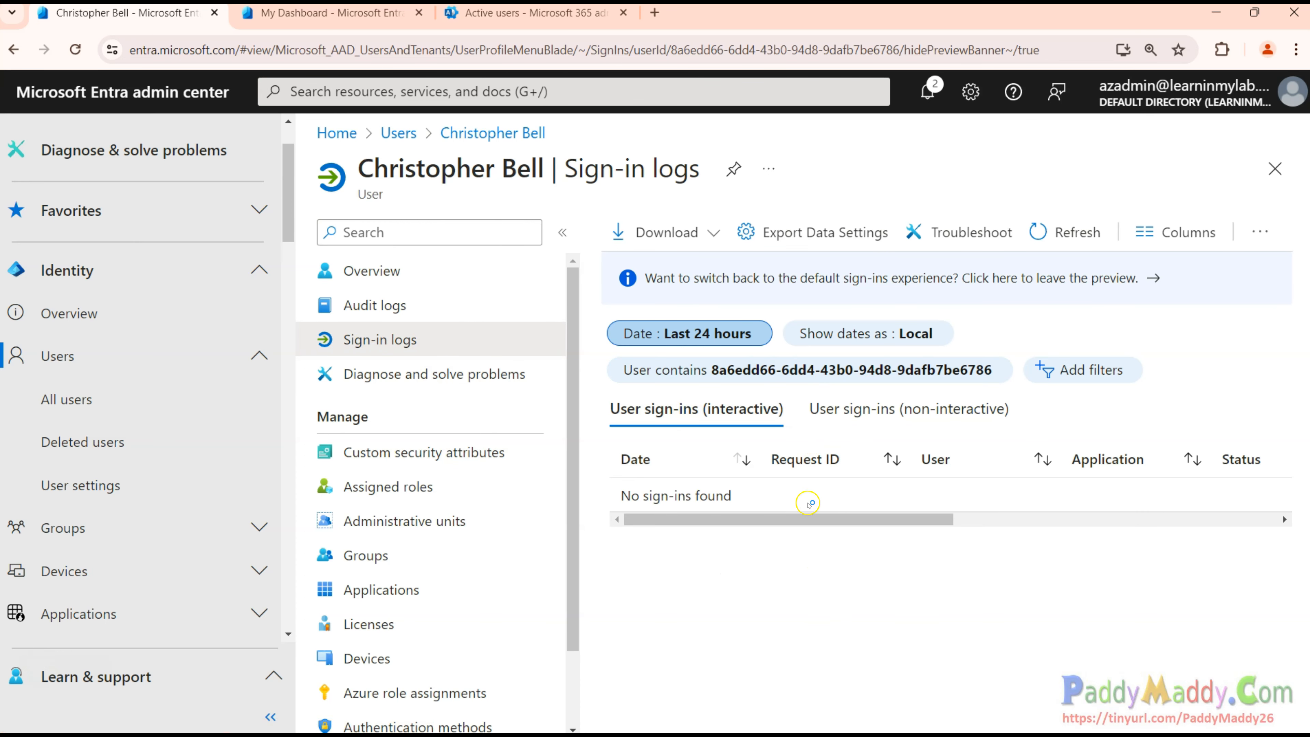
drag(641, 511, 825, 510)
click(413, 487)
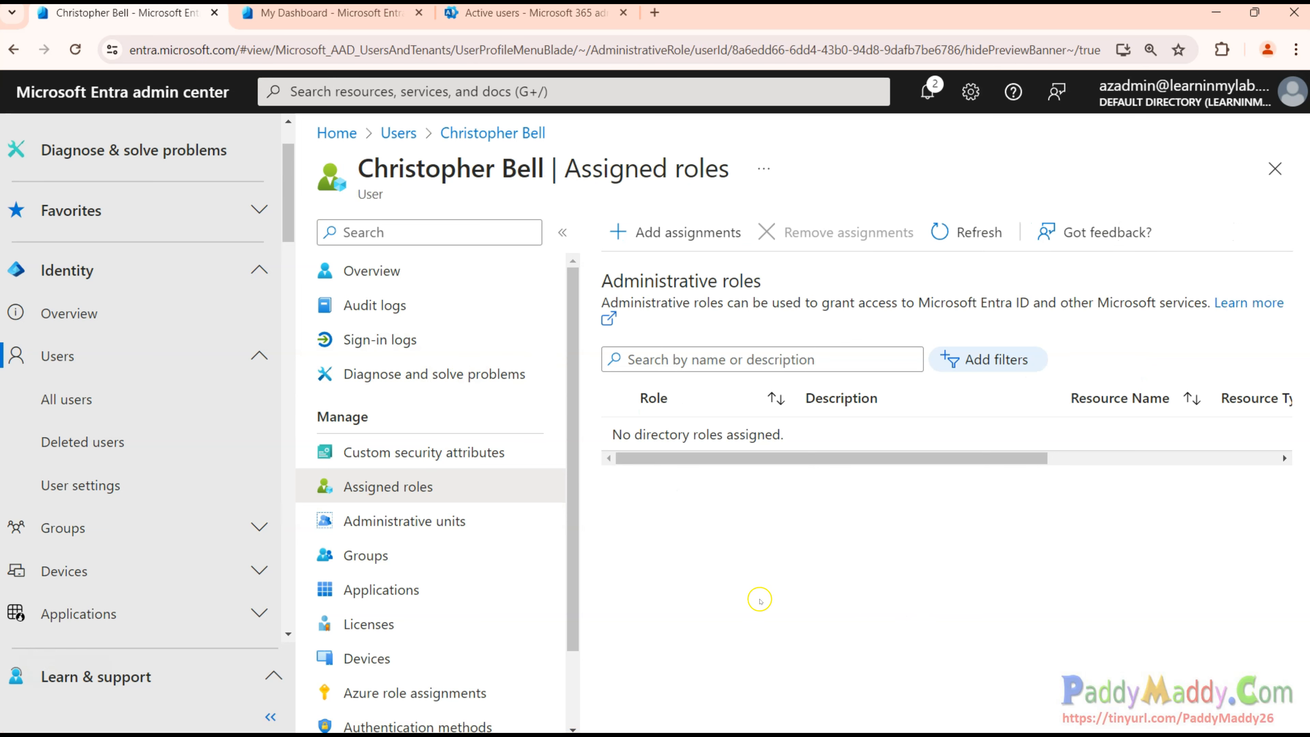
Tick Application Administrator among the directory roles, then close the panel without adding it.
click(663, 234)
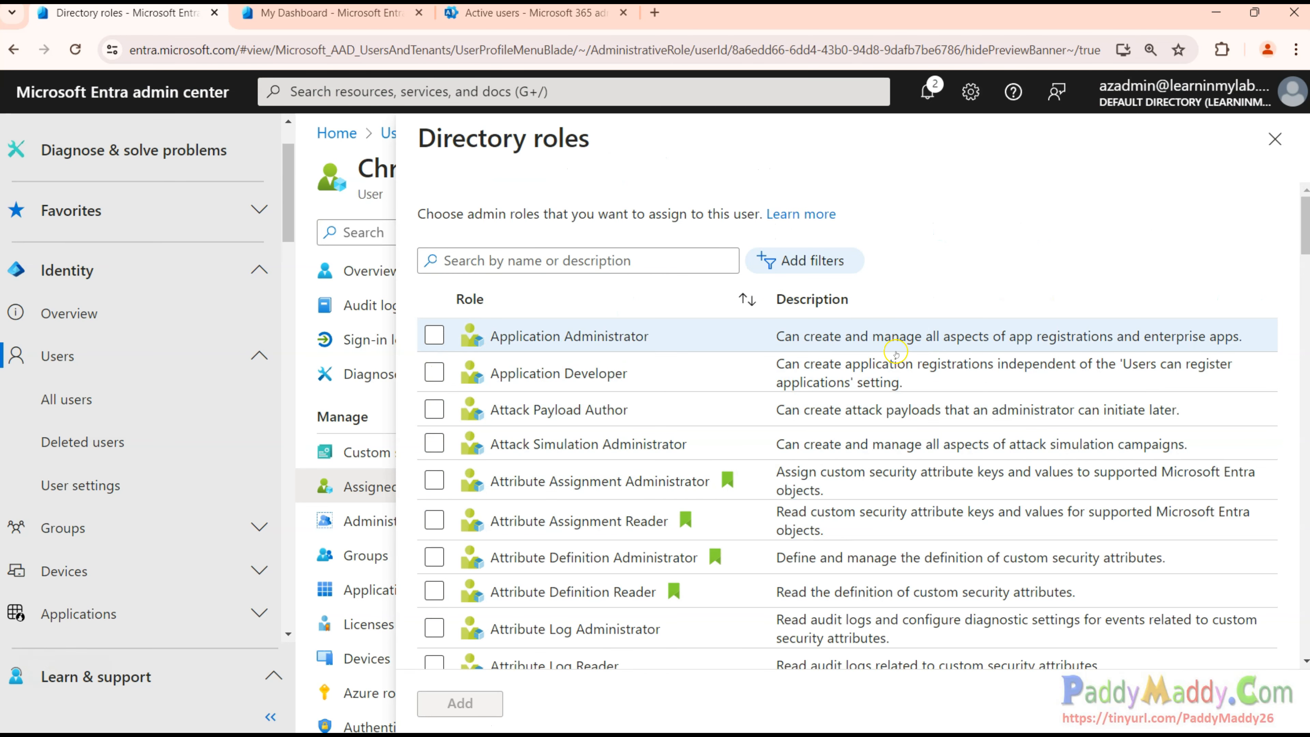
drag(782, 341, 1079, 346)
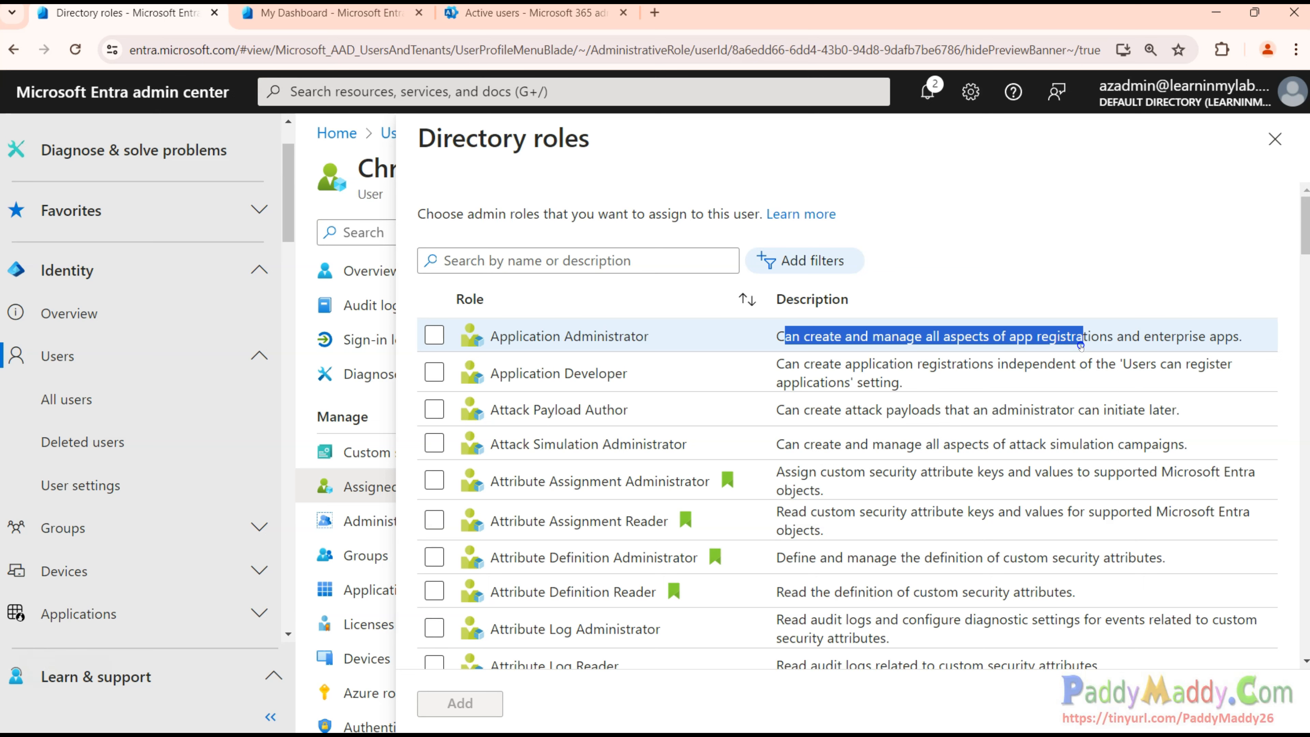
scroll(155, 464, down, 2)
click(268, 525)
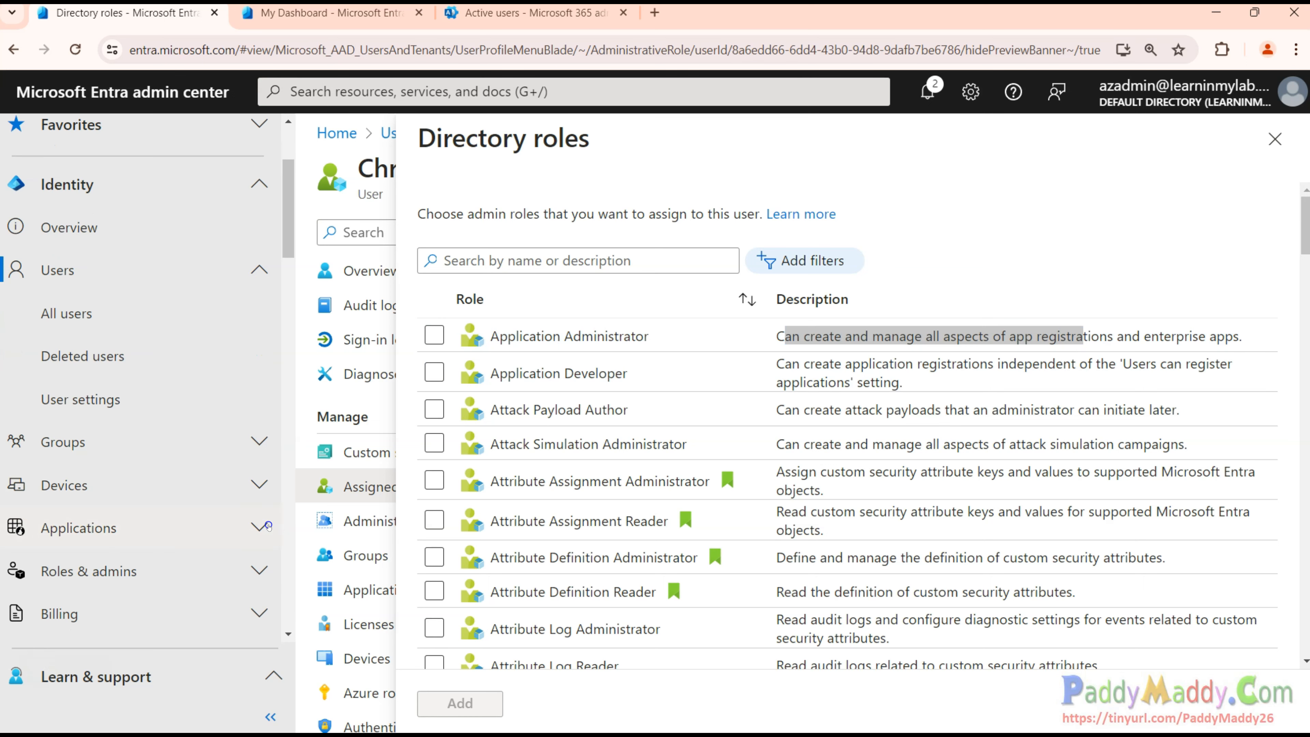
scroll(126, 525, down, 2)
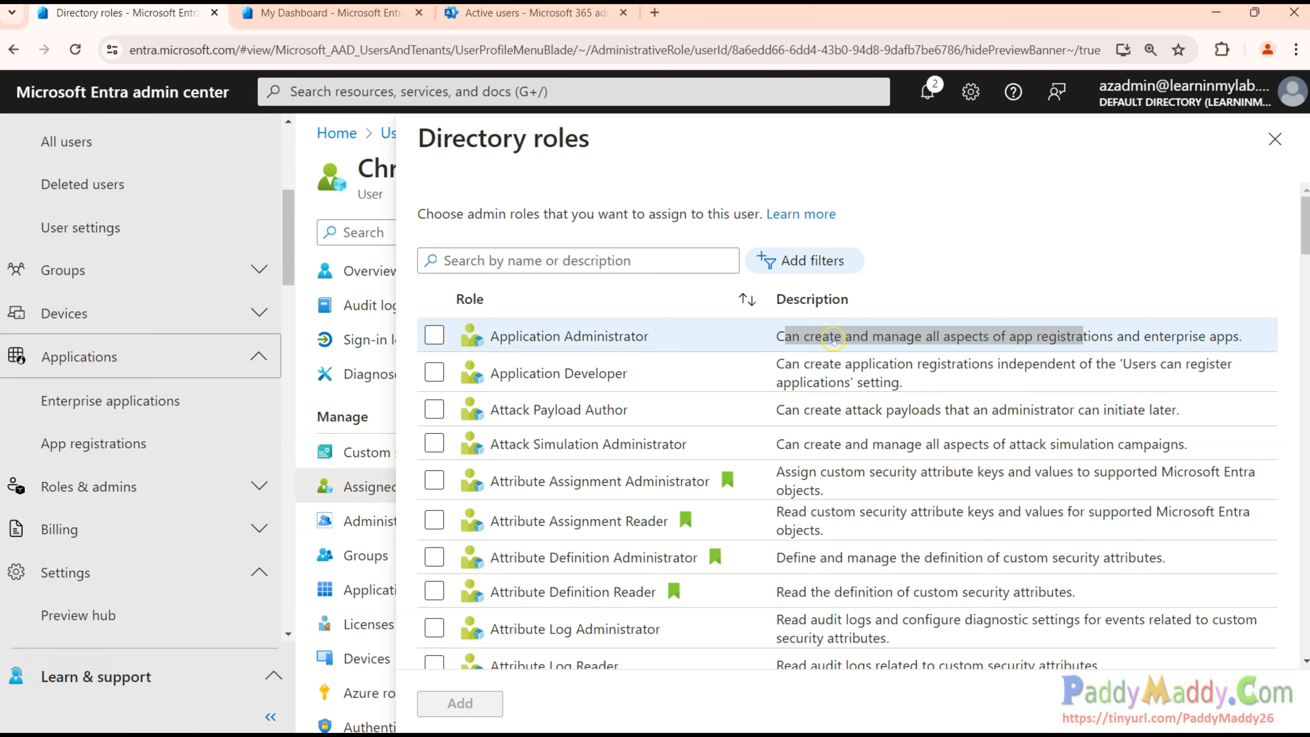
click(433, 336)
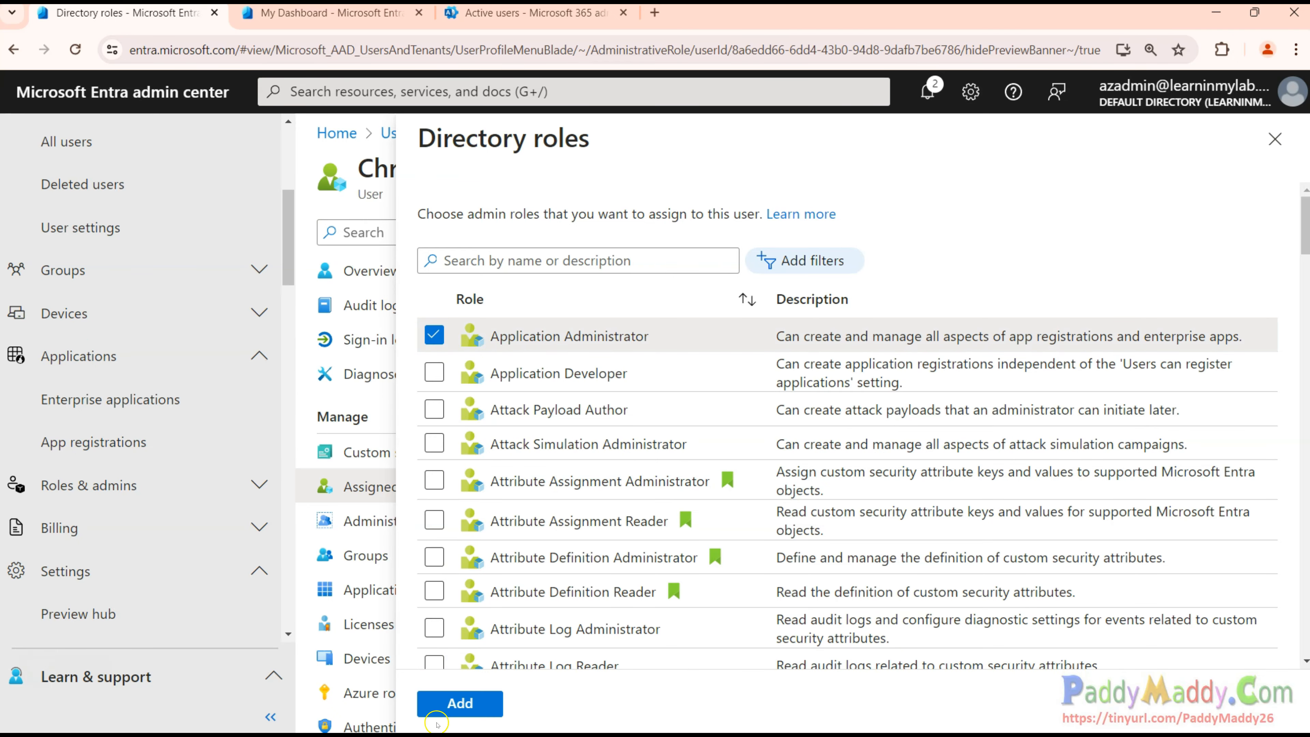
click(1275, 139)
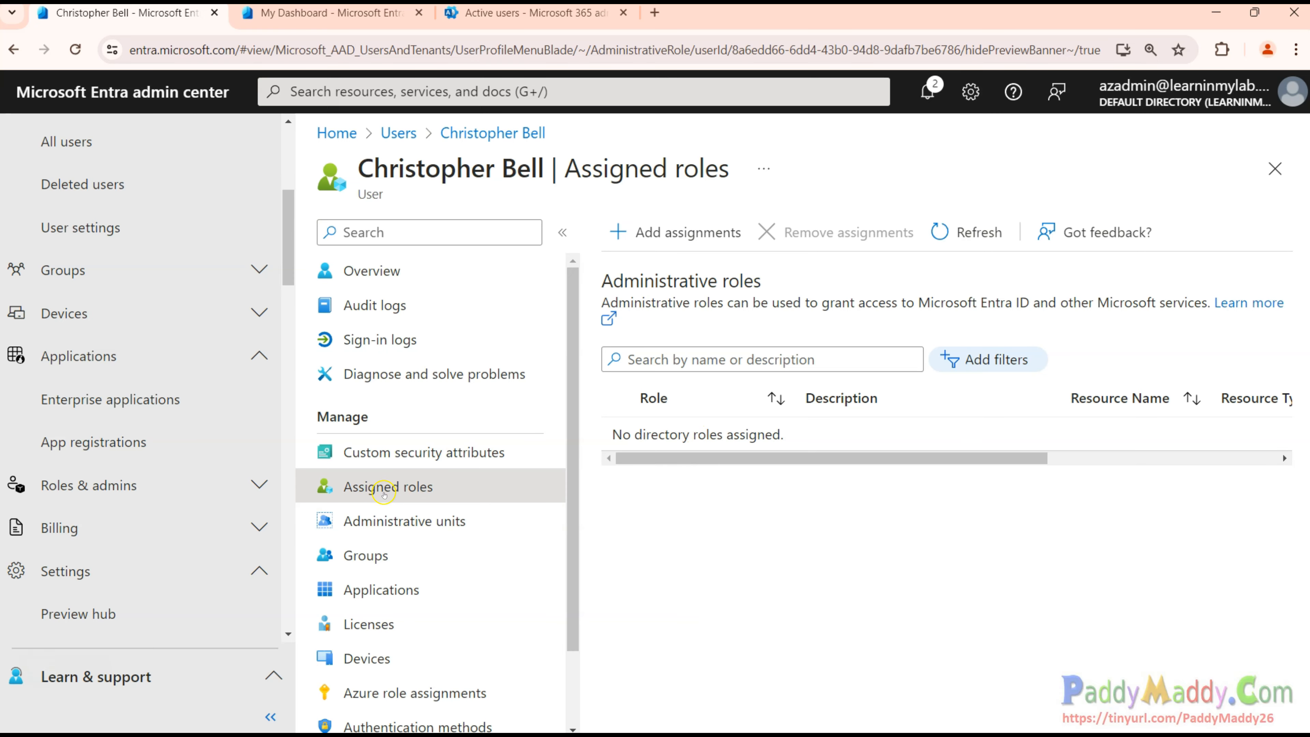
scroll(444, 505, down, 2)
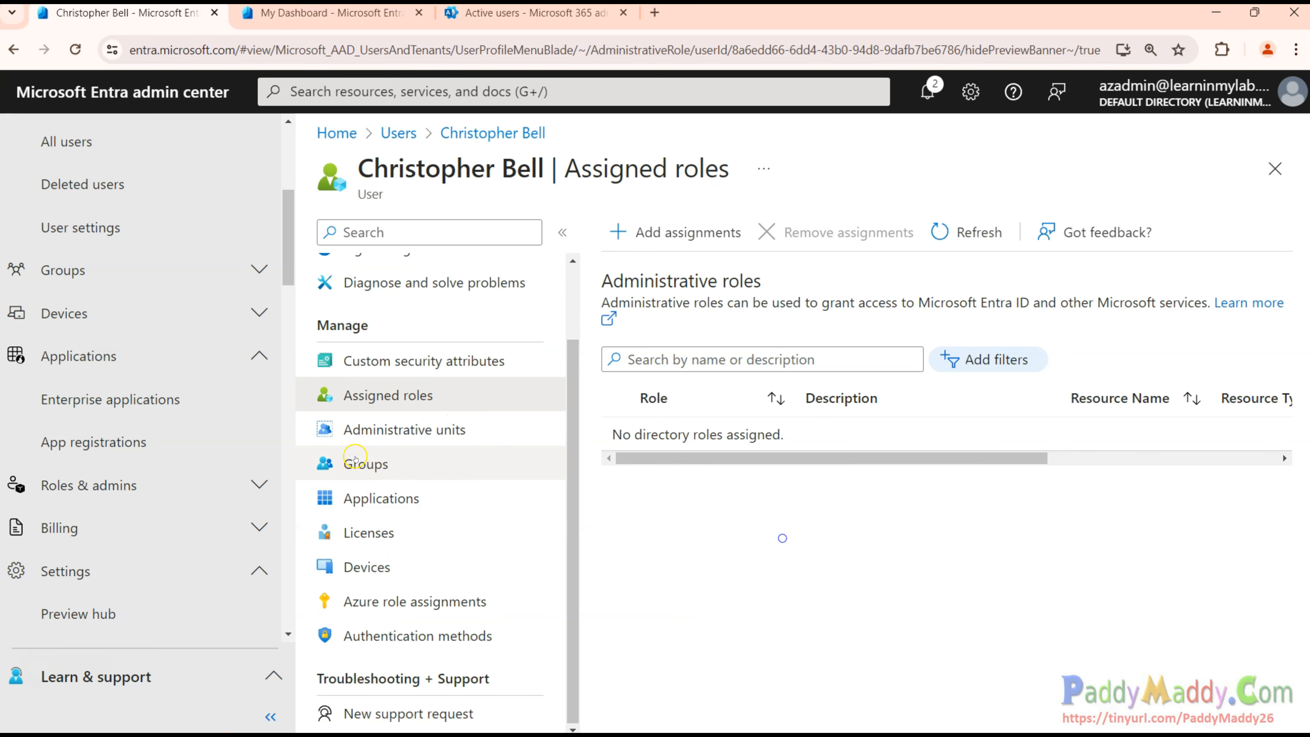
Visit Administrative units, then list the user's groups: All Company and Default Directory.
click(348, 434)
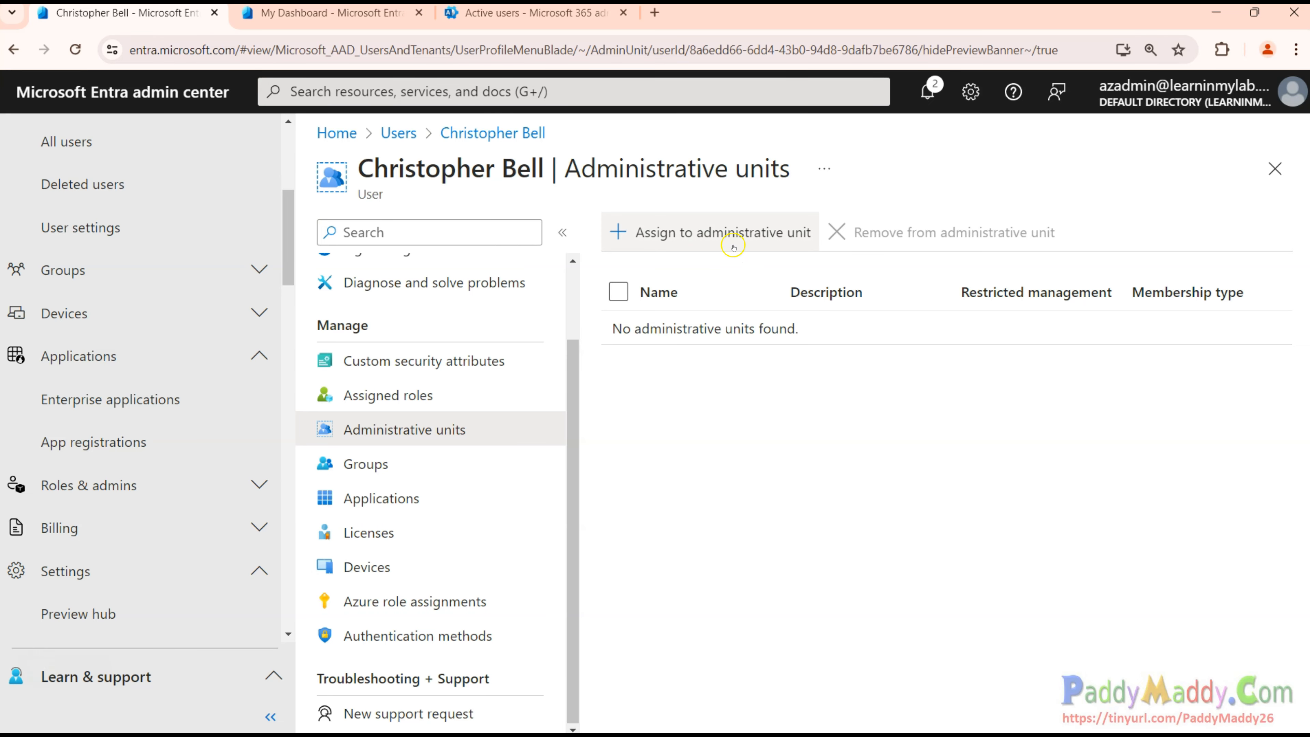
click(367, 467)
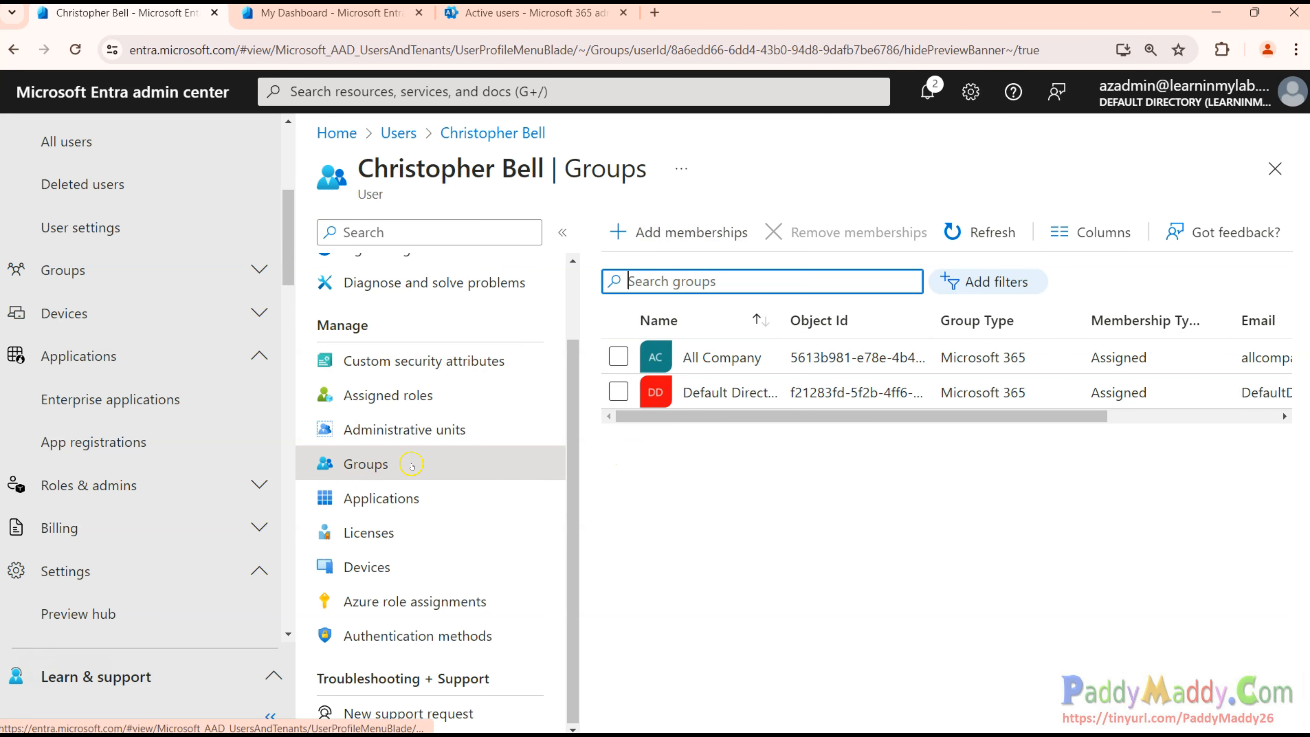
Remove the user's All Company membership, confirming it, then show the Licenses page.
click(617, 357)
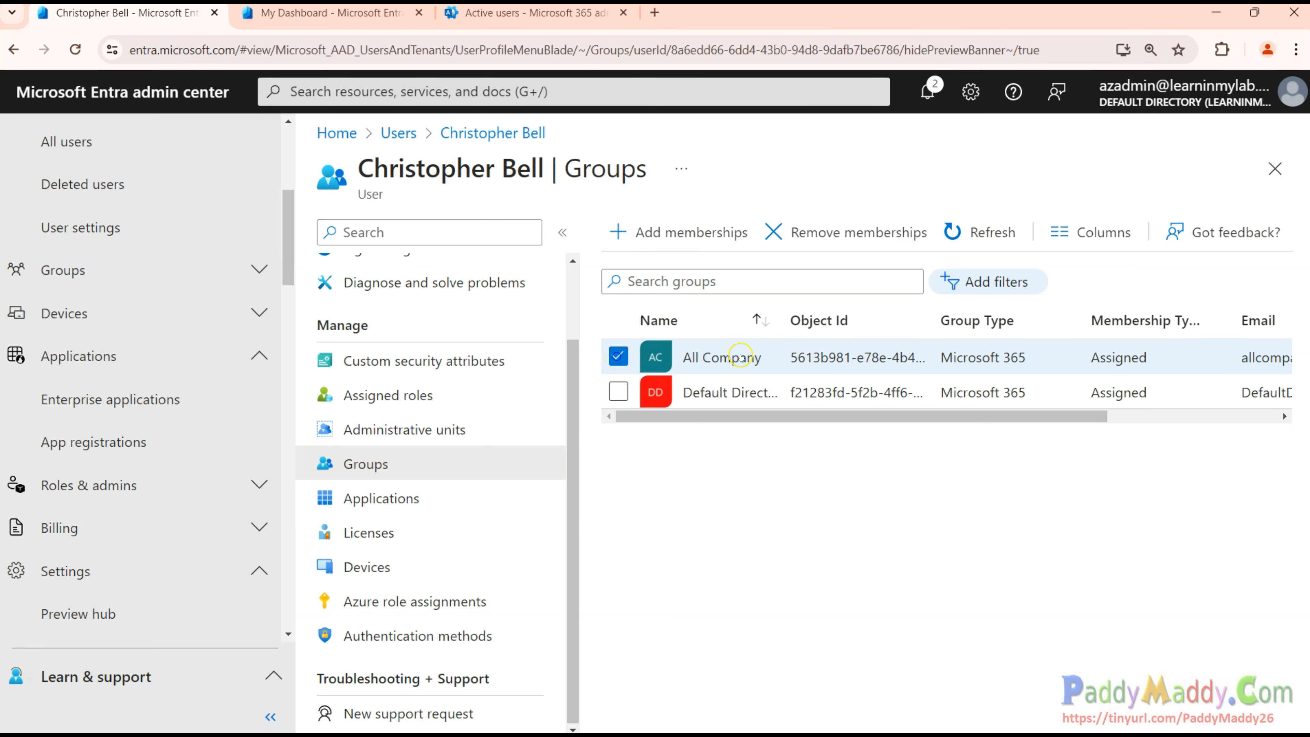
click(865, 231)
click(609, 311)
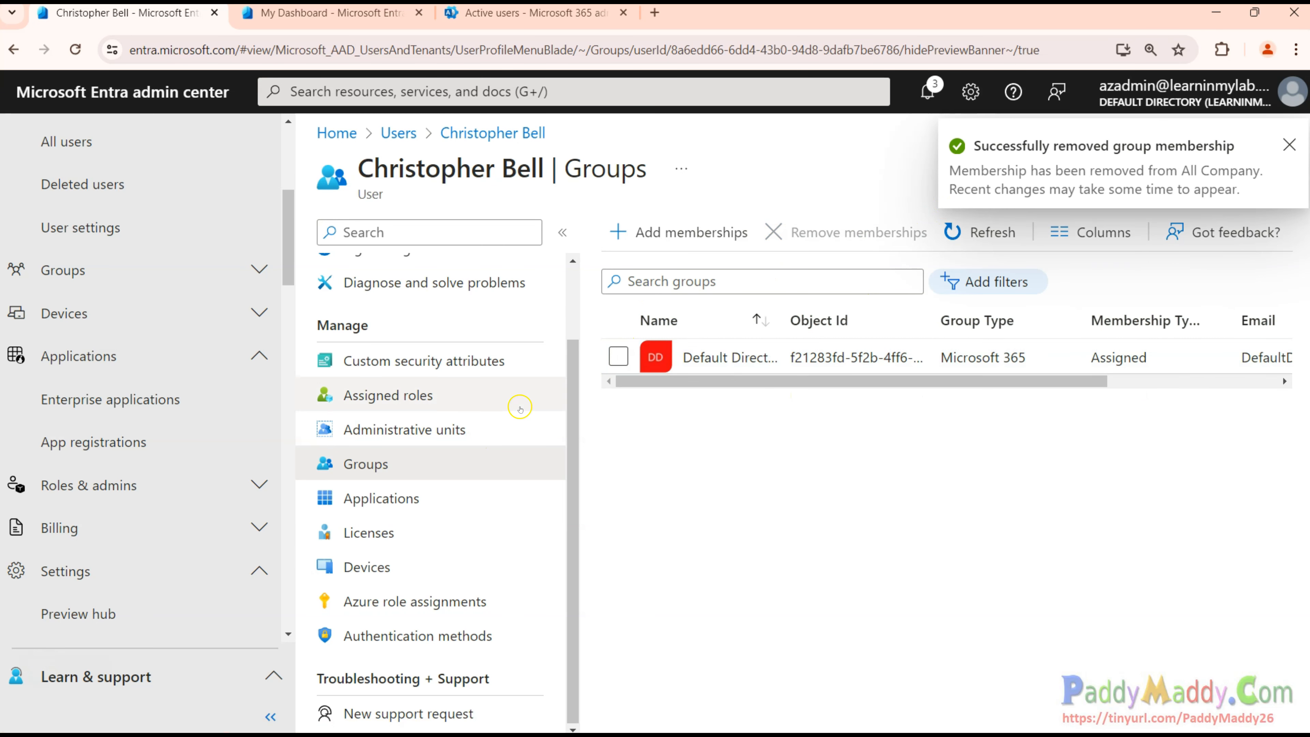
click(368, 532)
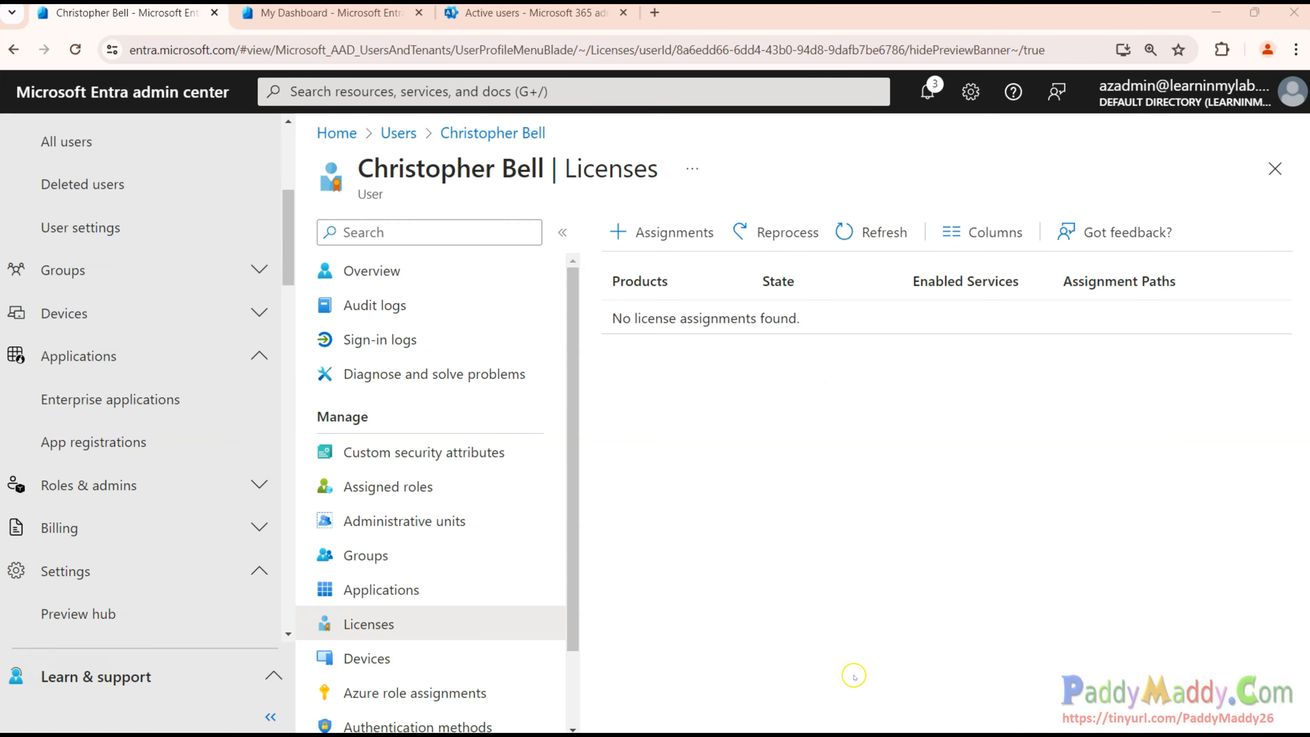
Assign Dynamics 365 Business Central for IWs, Microsoft 365 Business Standard and Entra ID P2 licenses, then save.
click(665, 233)
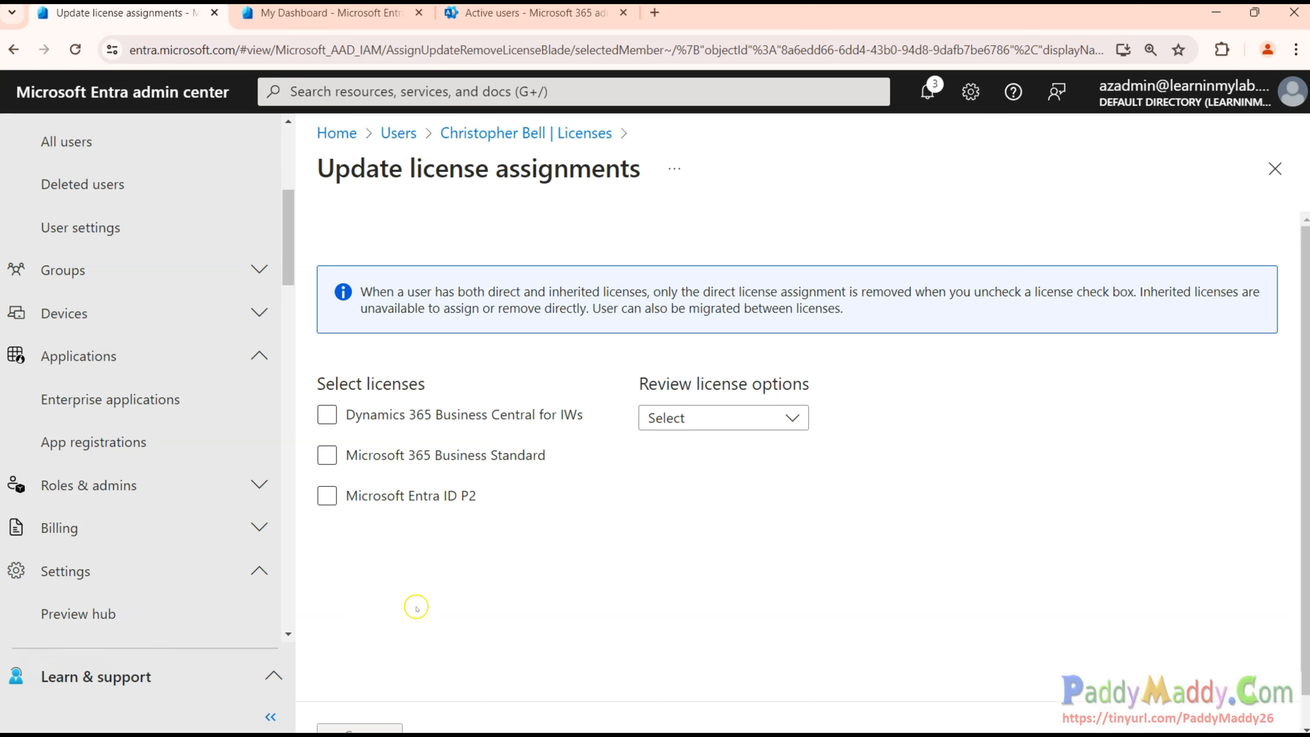
click(321, 462)
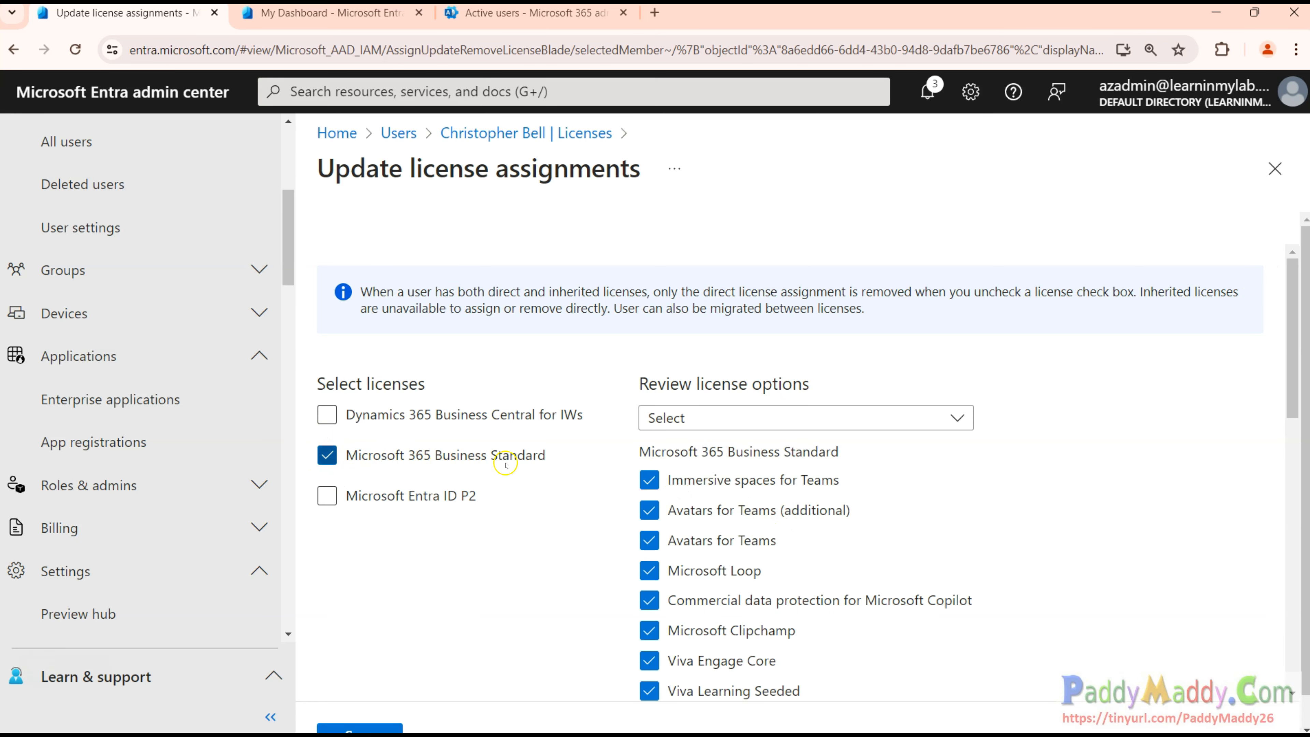
scroll(871, 534, down, 5)
scroll(880, 534, down, 6)
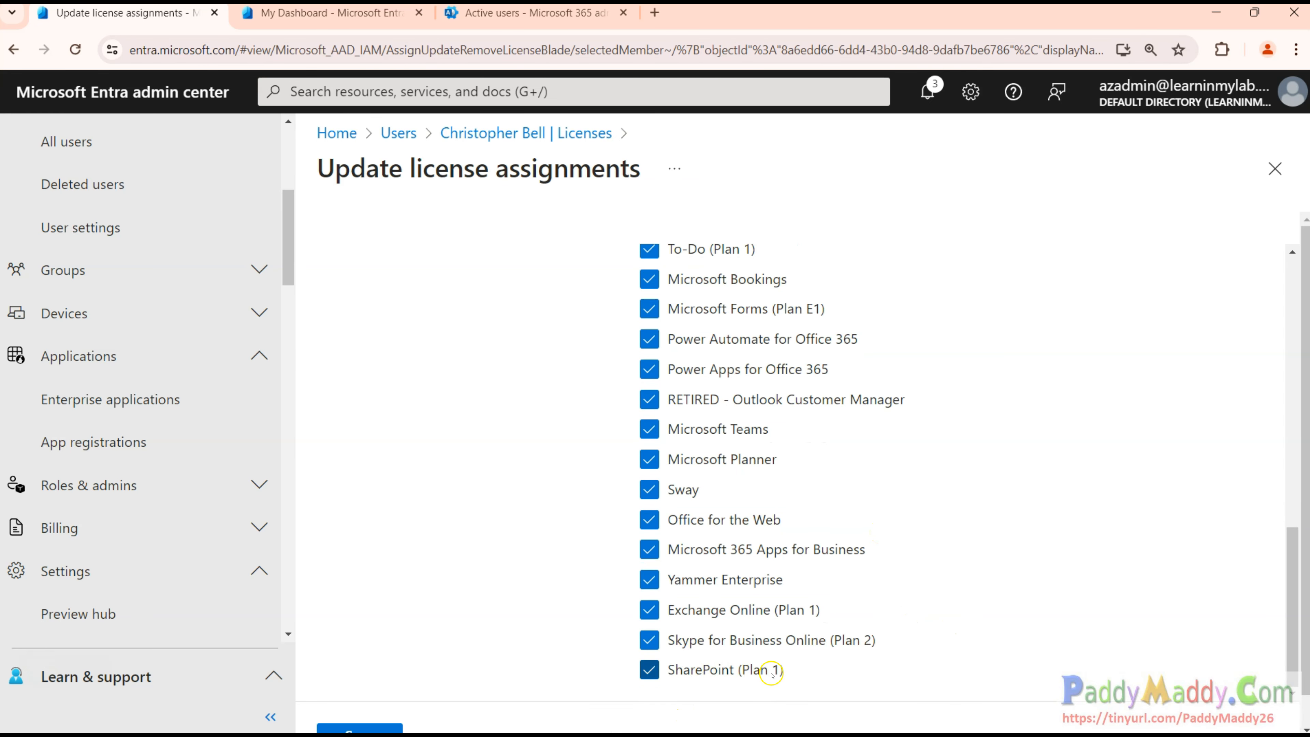
scroll(879, 620, up, 5)
scroll(877, 619, up, 5)
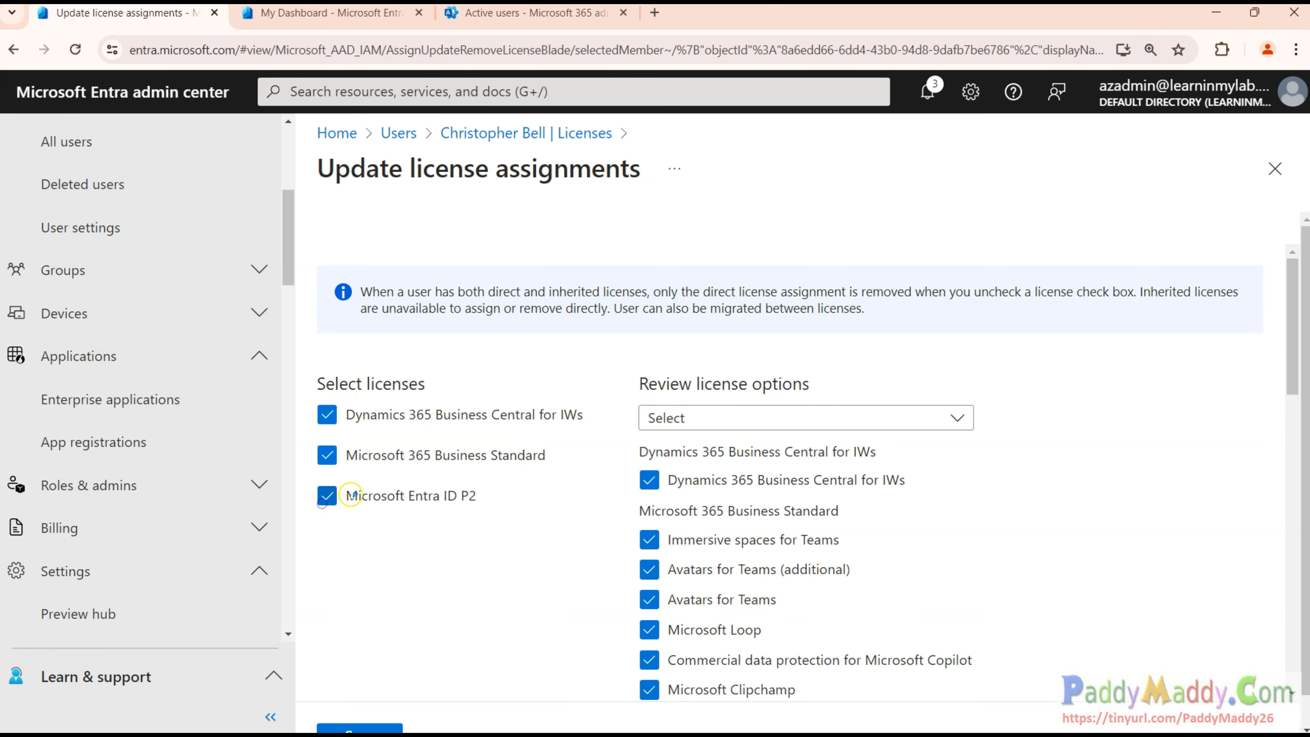
scroll(986, 589, down, 5)
scroll(509, 550, up, 8)
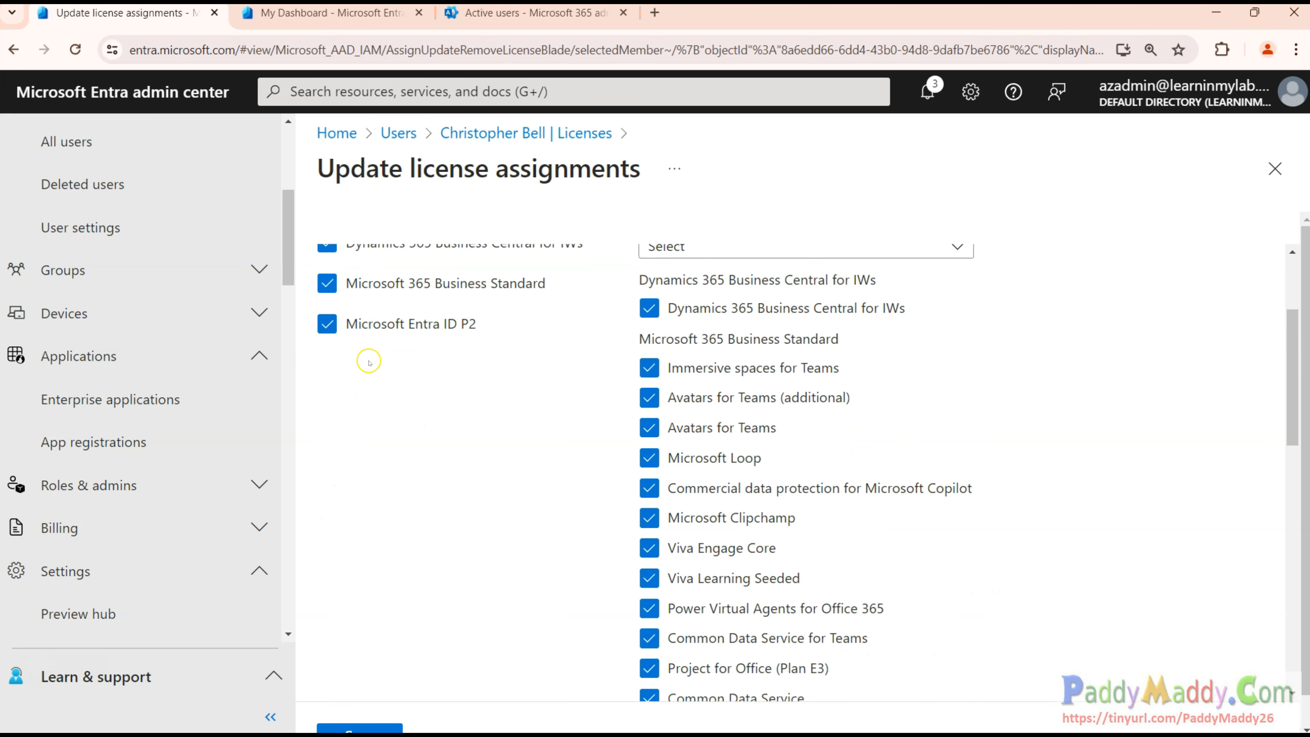
scroll(423, 623, down, 2)
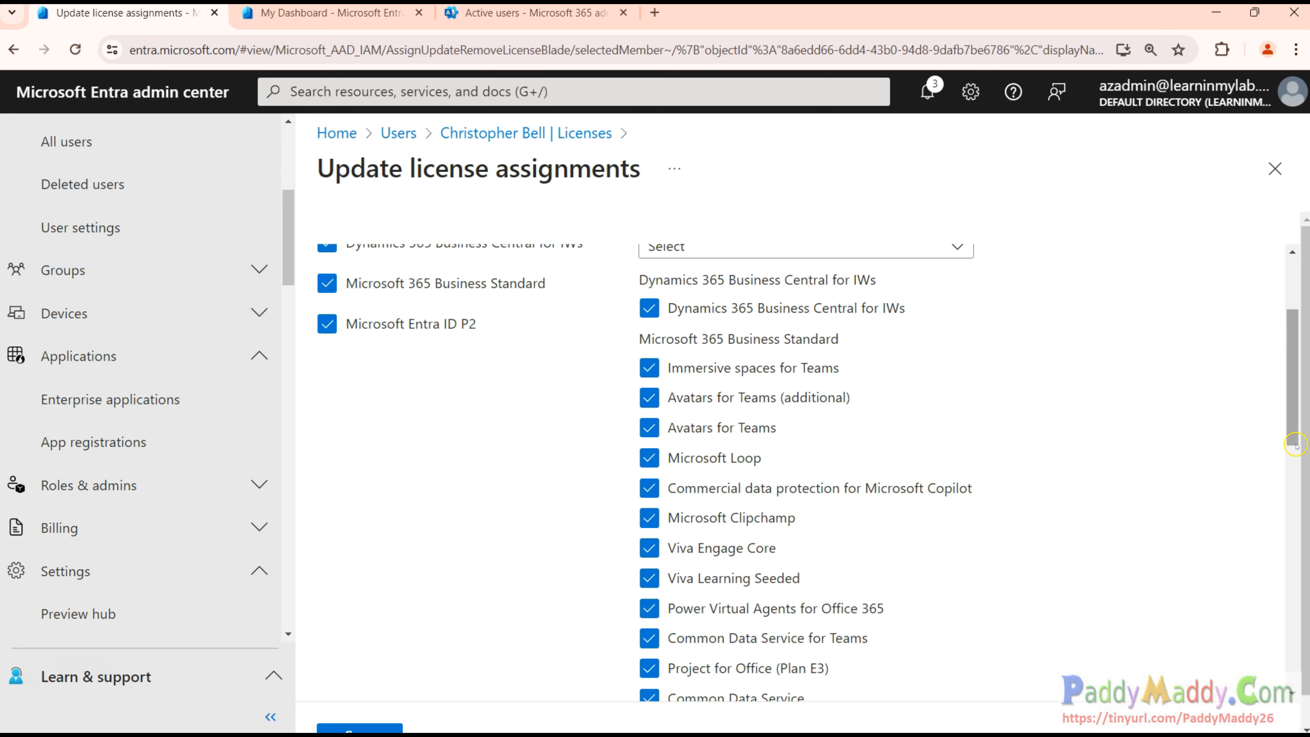
drag(1299, 442, 1295, 537)
scroll(1295, 536, down, 1)
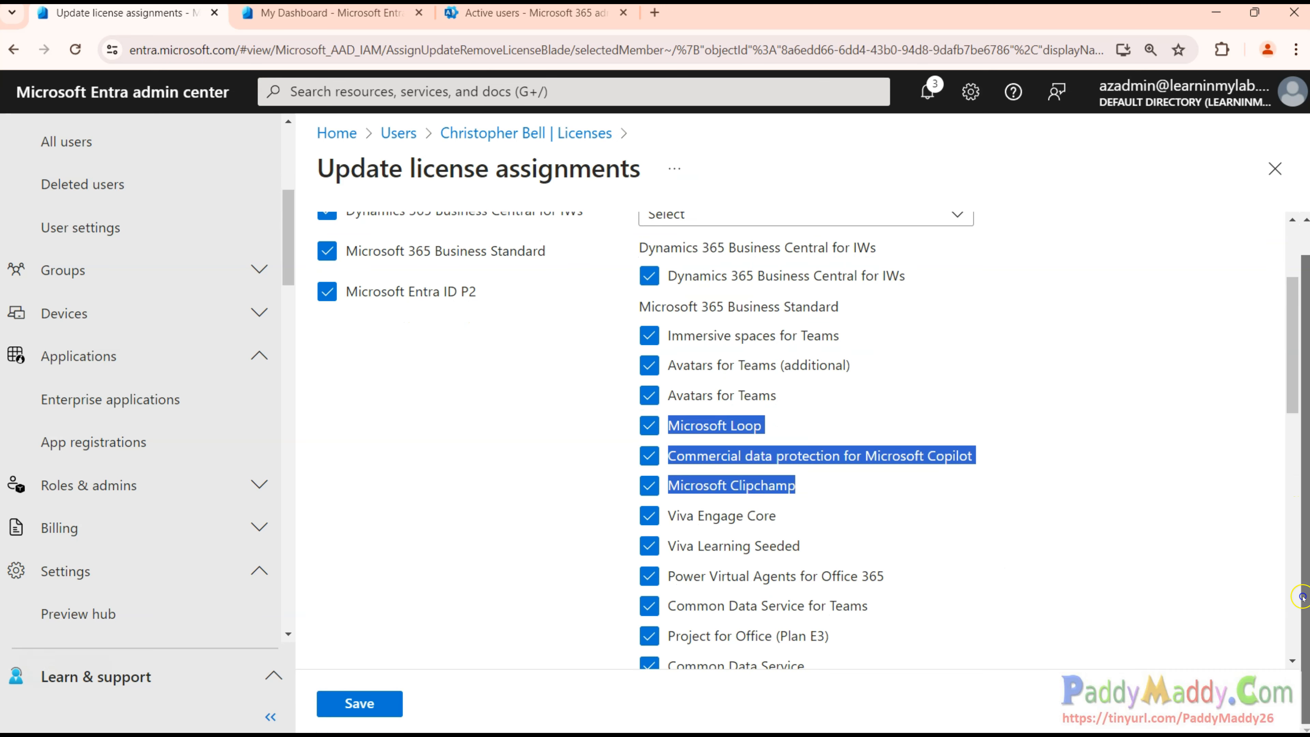
click(375, 702)
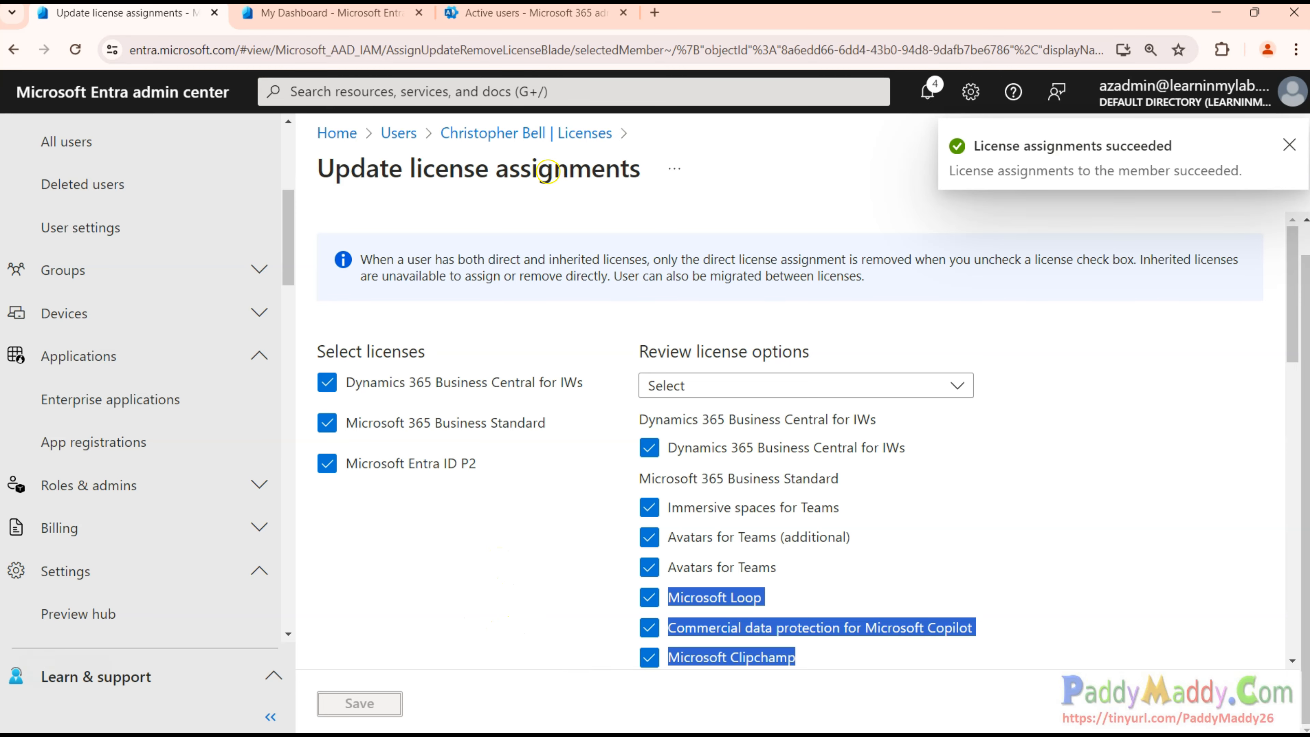
click(541, 144)
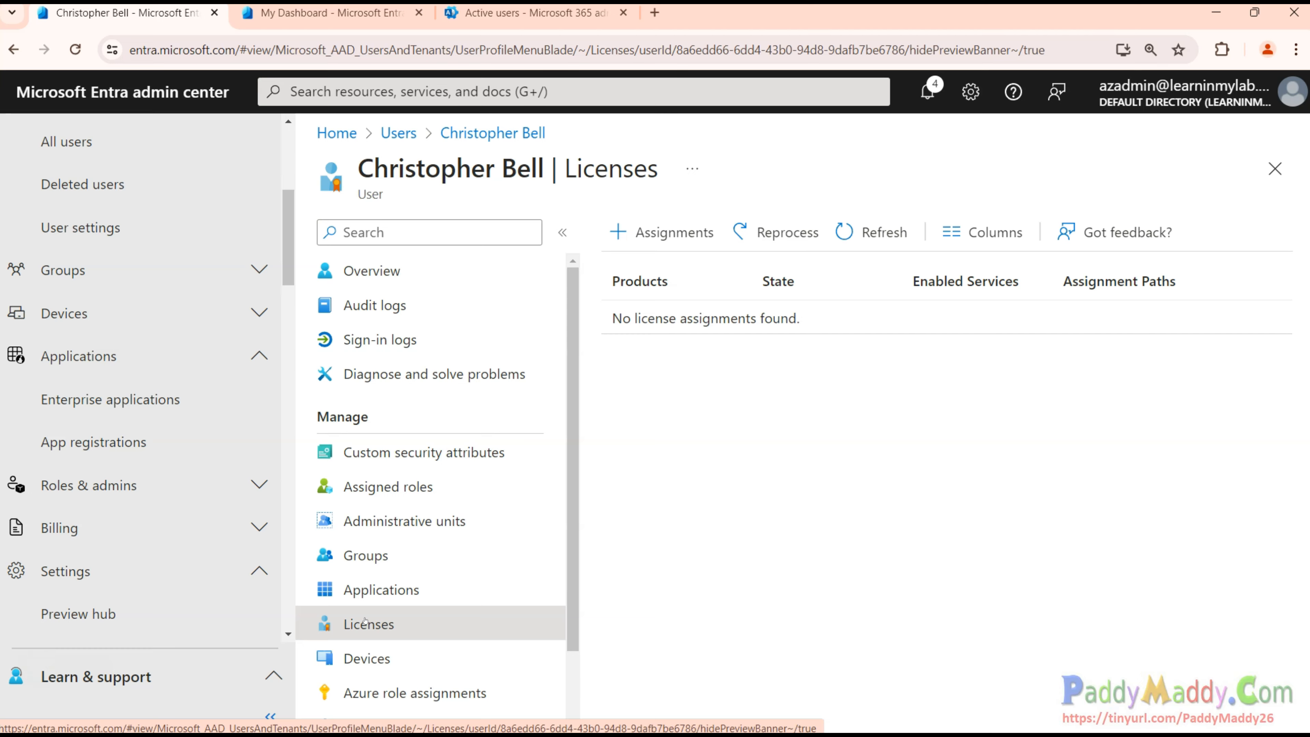
Show the user's profile Properties and find the Department value IT under Job Information.
click(373, 268)
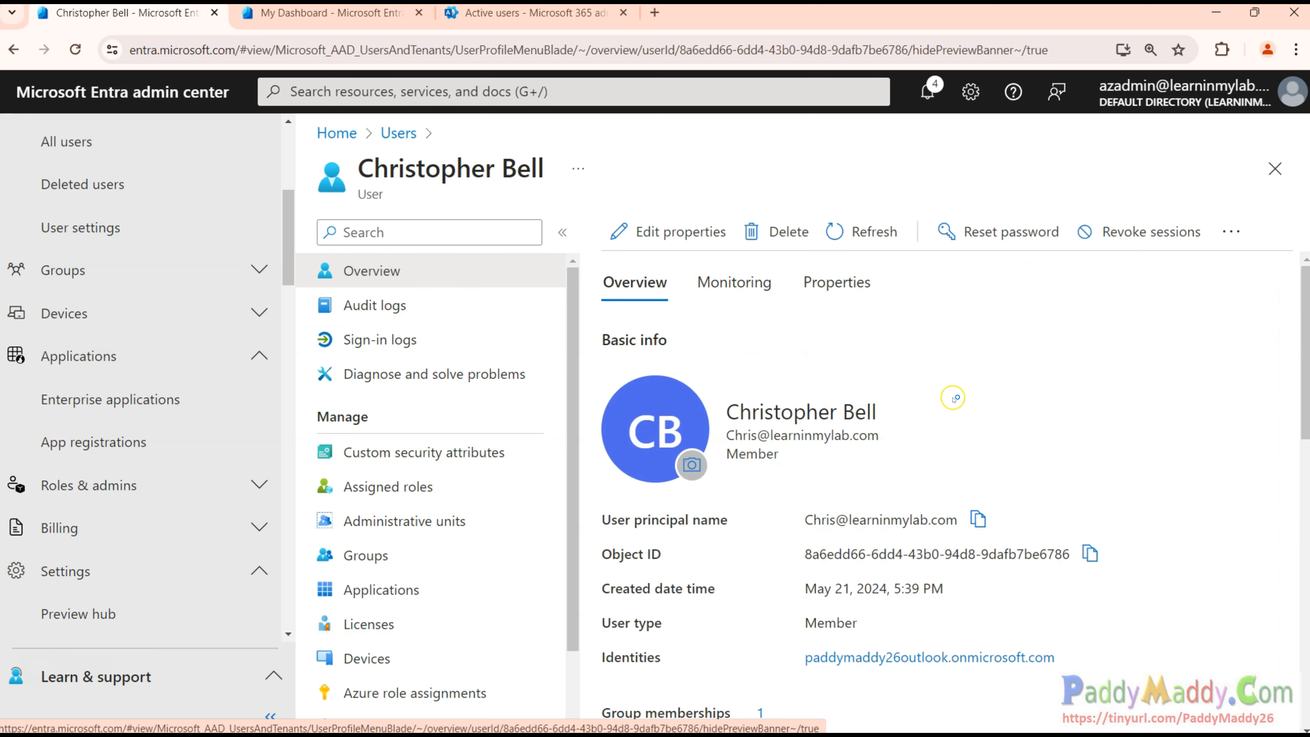
click(841, 291)
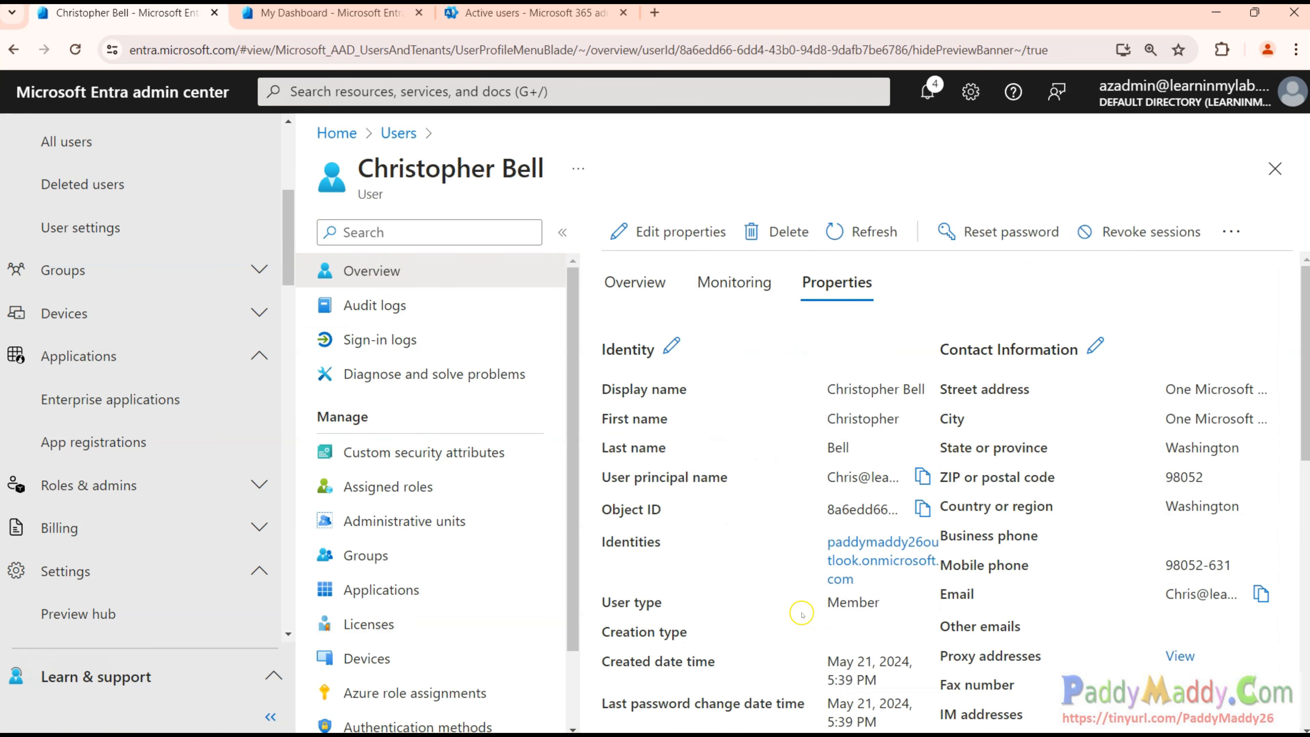
scroll(802, 611, down, 3)
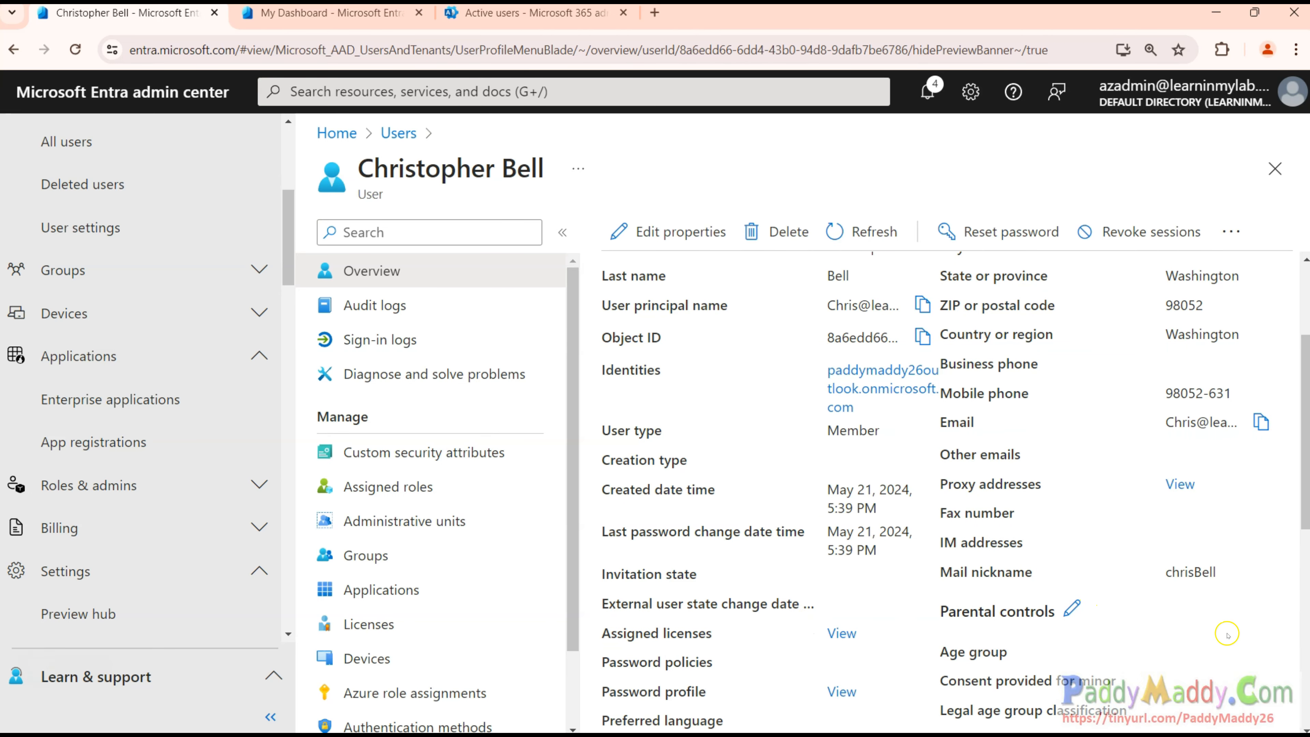
scroll(808, 623, down, 5)
drag(835, 441, 816, 445)
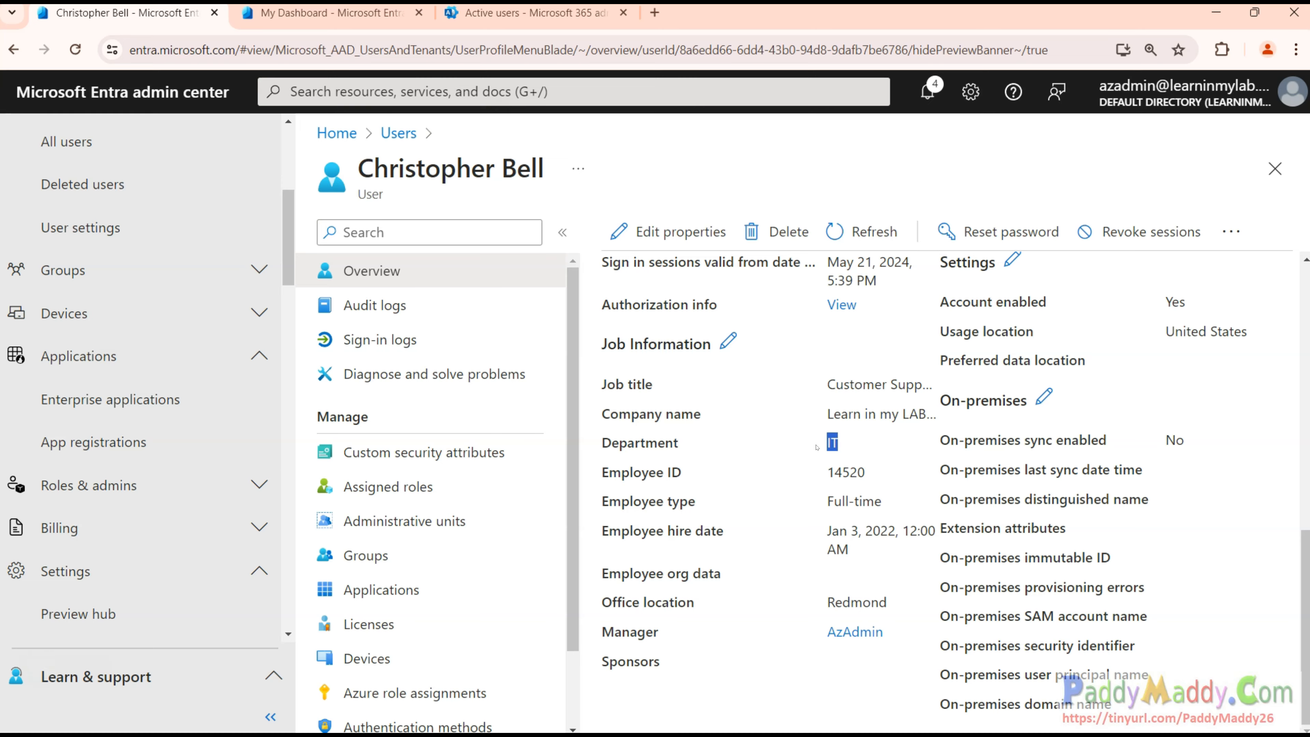
click(338, 463)
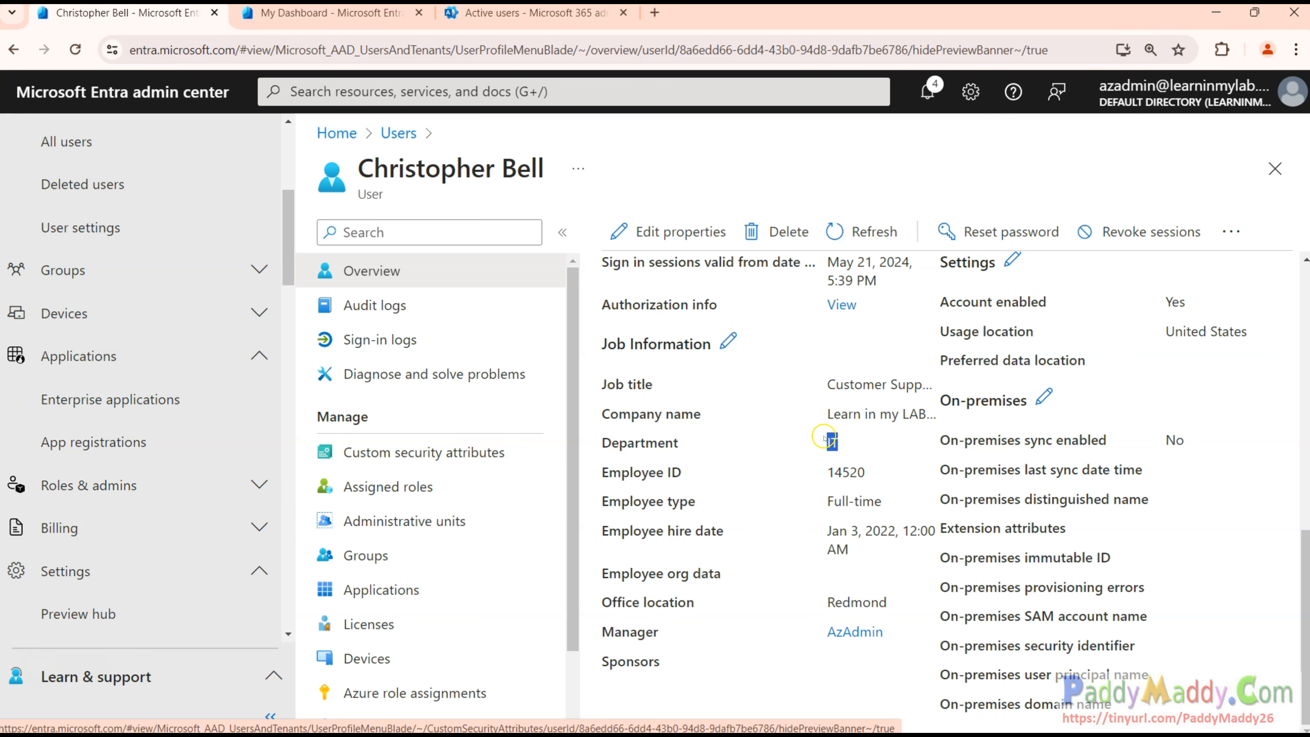
click(873, 448)
drag(847, 450, 811, 454)
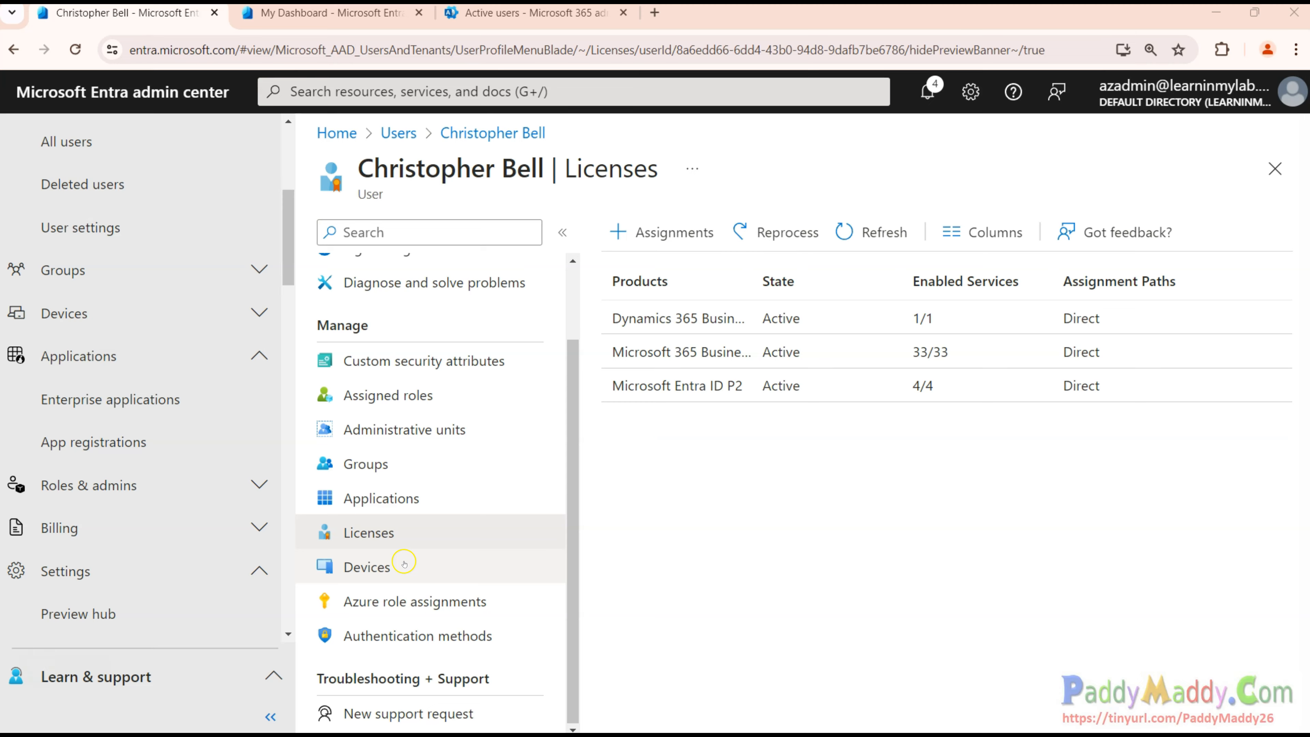
Check the Devices page (0 devices found) and return to the user's Overview.
click(367, 567)
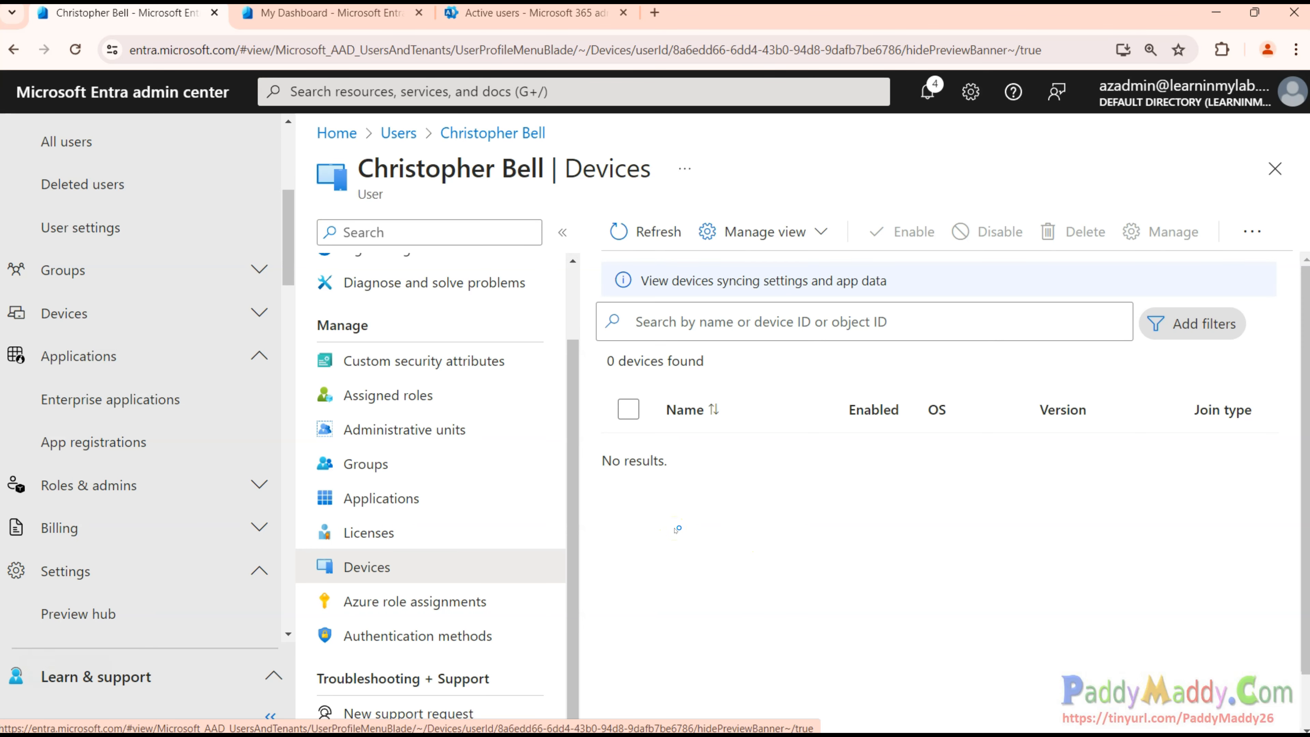
scroll(489, 516, up, 2)
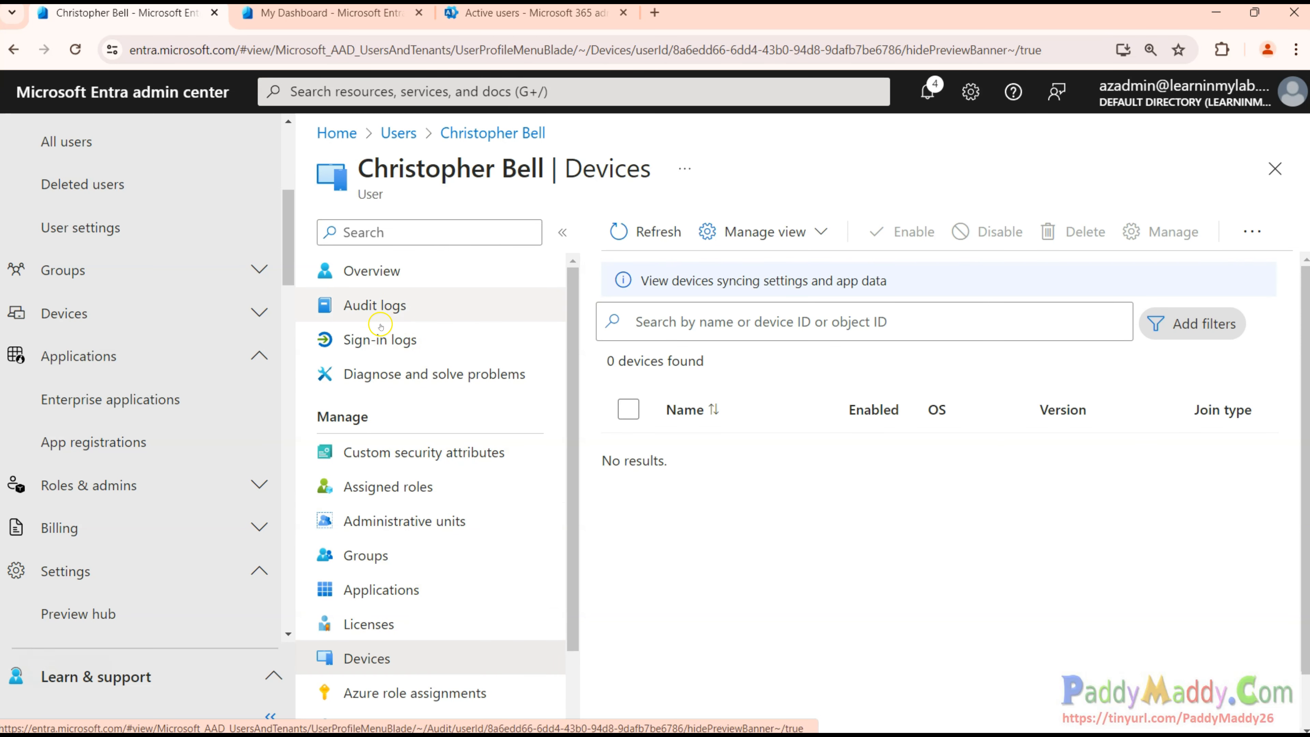
click(376, 270)
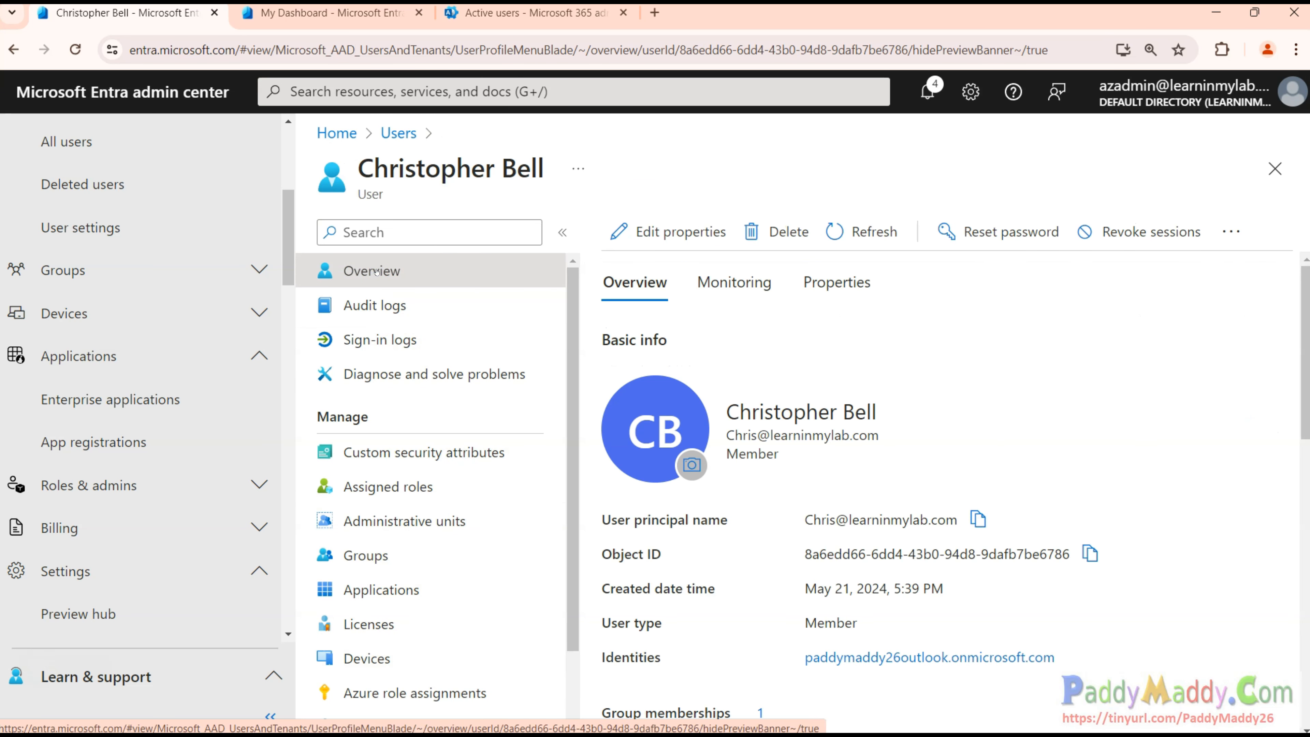